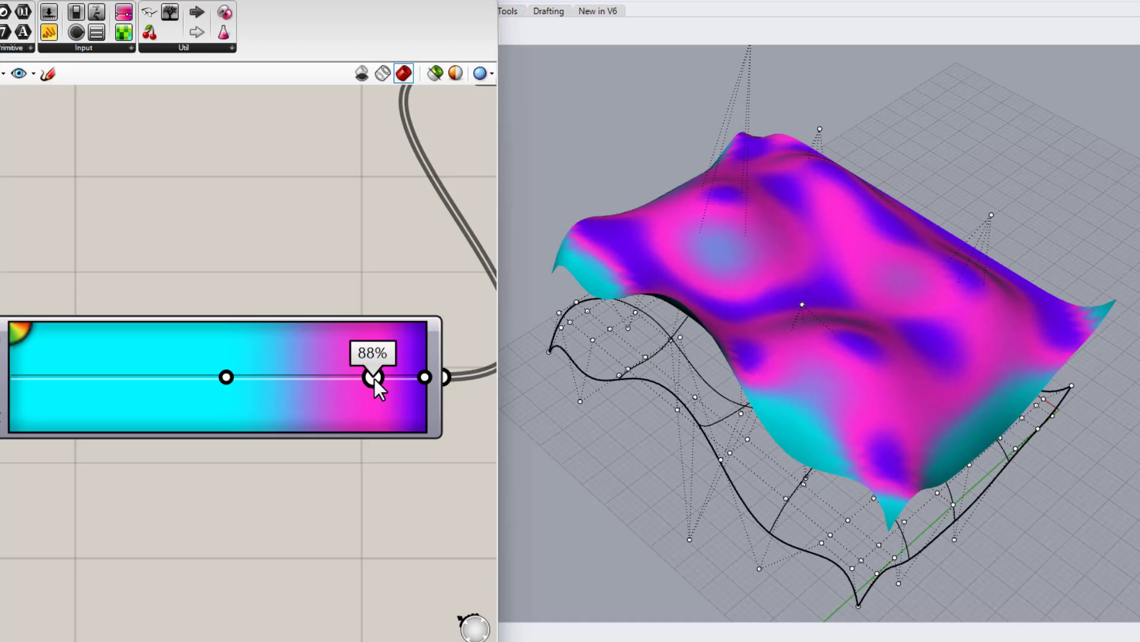
Shift the cyan grip of the gradient closer to the magenta grip so cyan covers more of the range
drag(228, 379, 280, 376)
right_drag(920, 246, 711, 269)
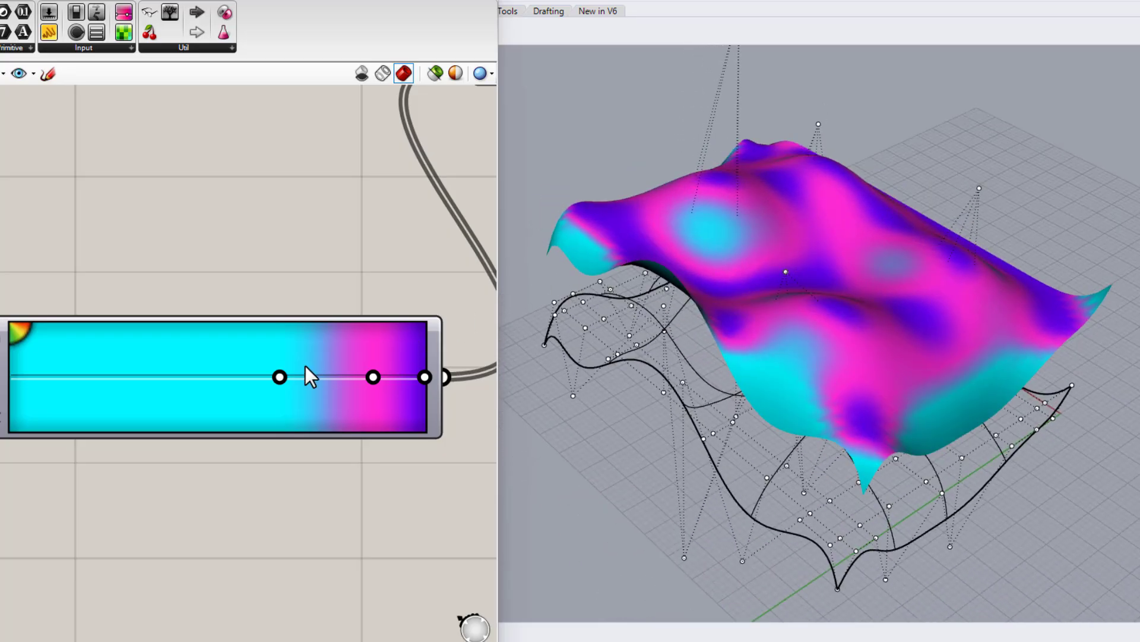
drag(281, 377, 331, 378)
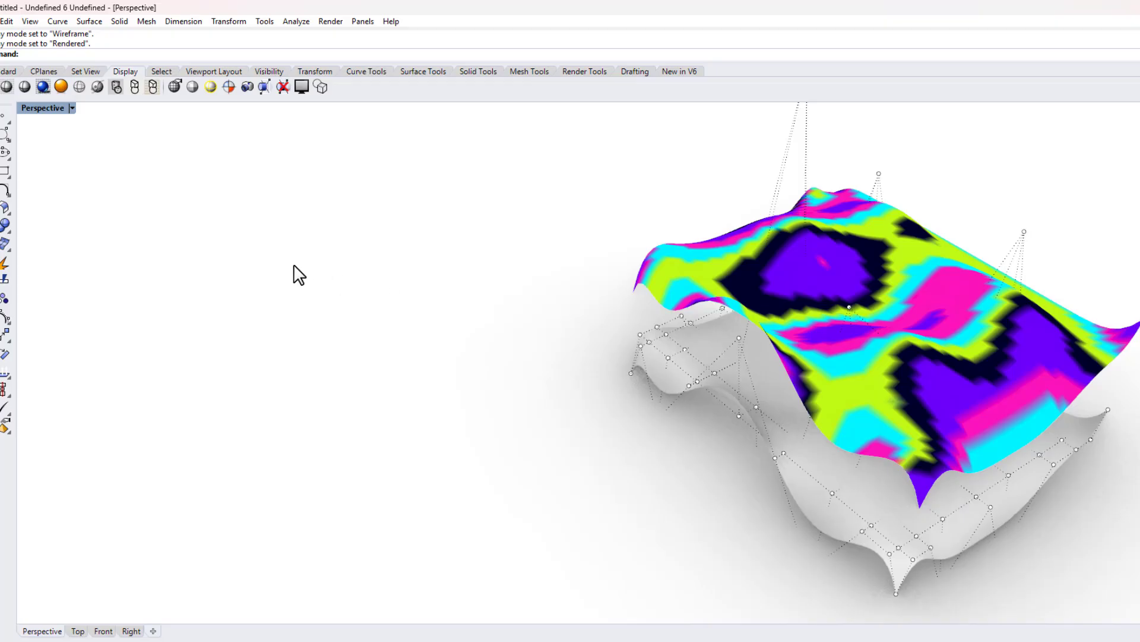
scroll(260, 266, down, 5)
scroll(753, 265, up, 2)
click(785, 246)
scroll(586, 265, up, 5)
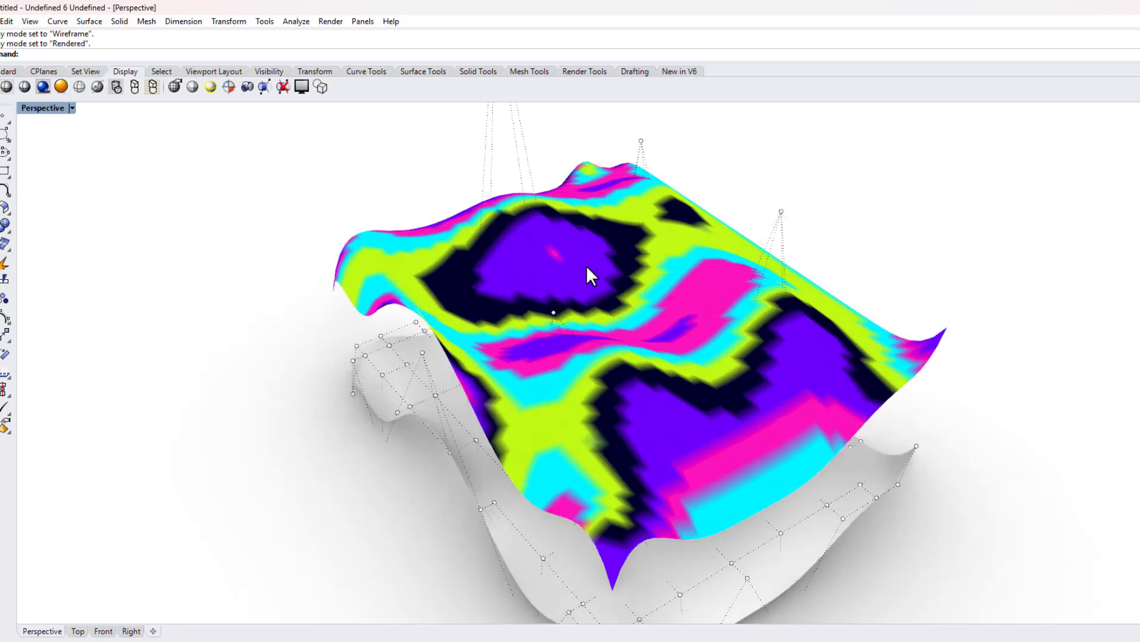
right_drag(586, 265, 700, 286)
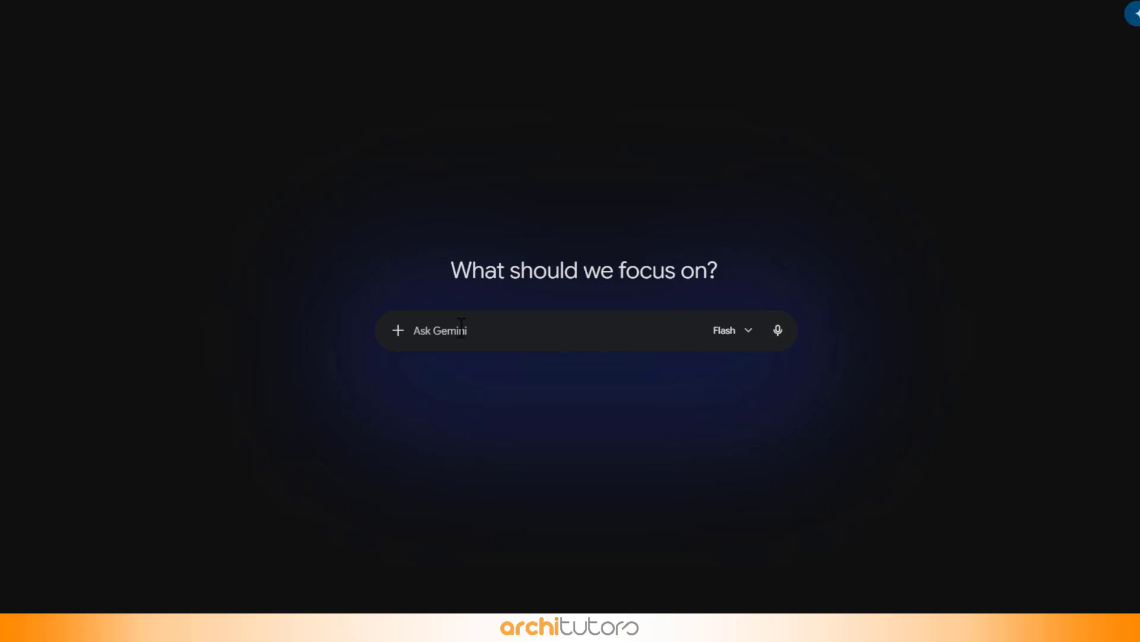
In Gemini, enter the prompt "Generate a 5-color palette inspired by cyberpunk neon architecture."
text(Generate a 5-color palette inspired by cyberpunk neon architecture.)
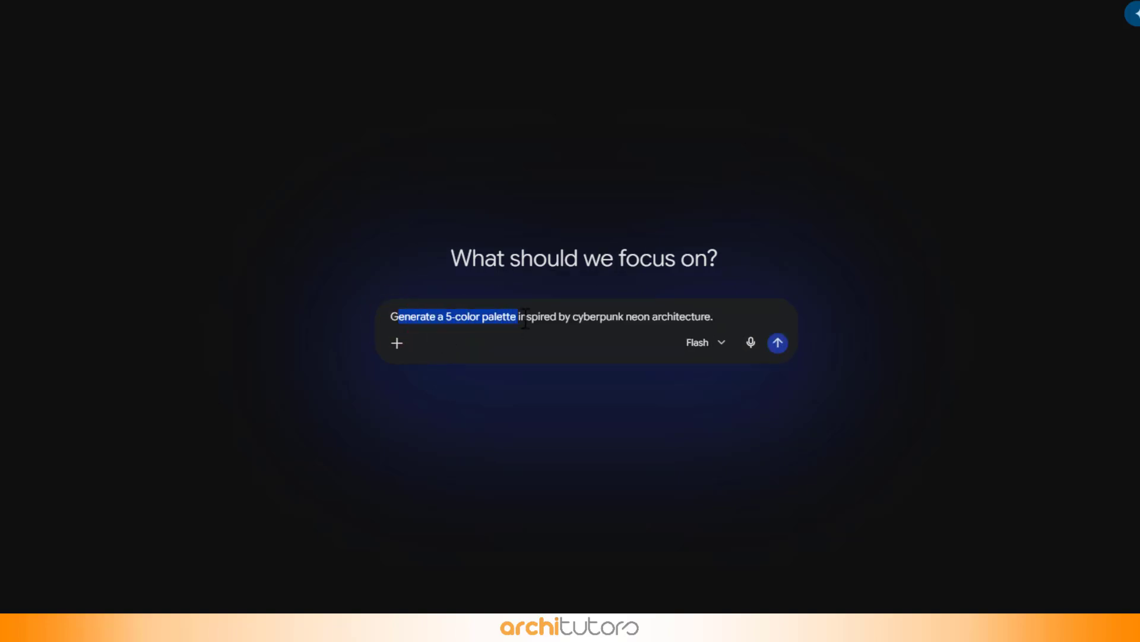
click(735, 315)
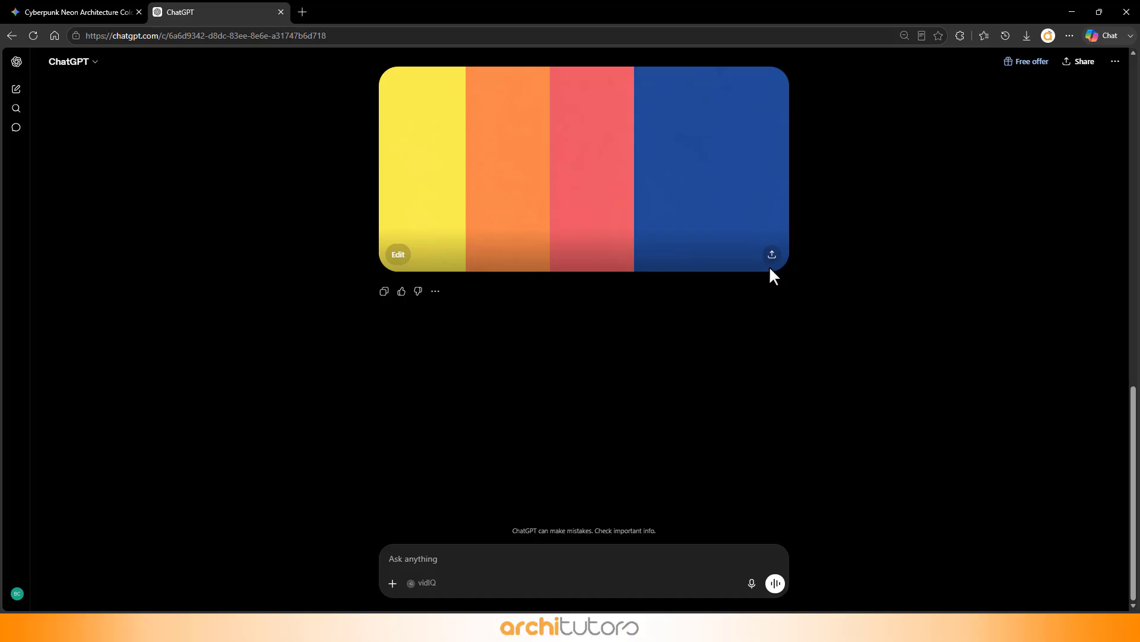
Download the generated Five-Stripe Vibrant Color Palette image from ChatGPT and dismiss the sharing dialog
click(771, 255)
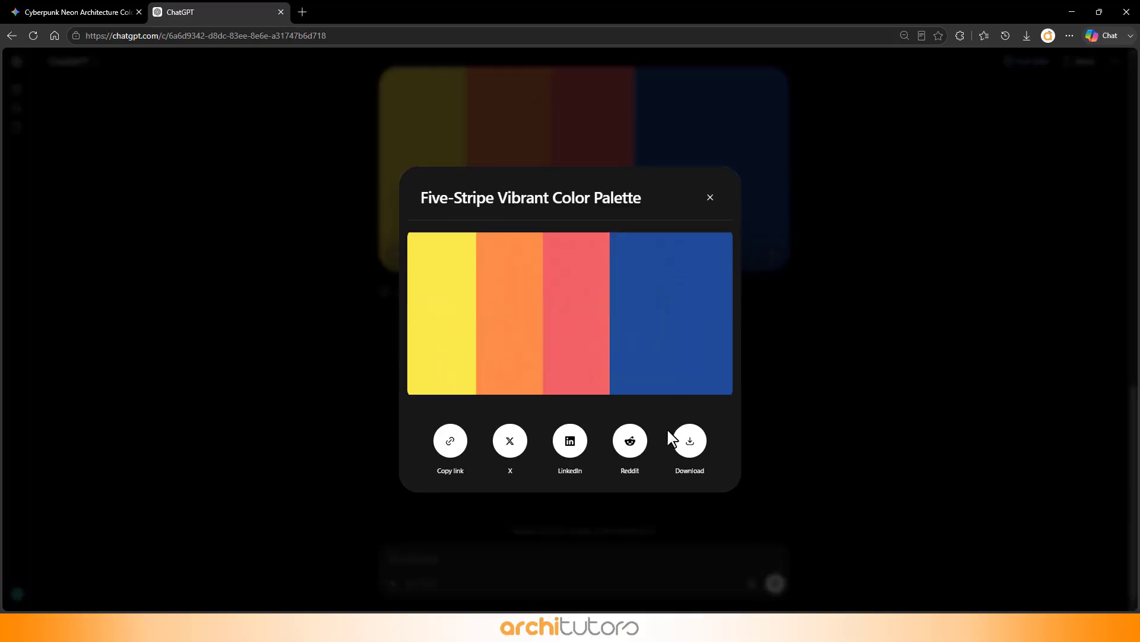
click(690, 436)
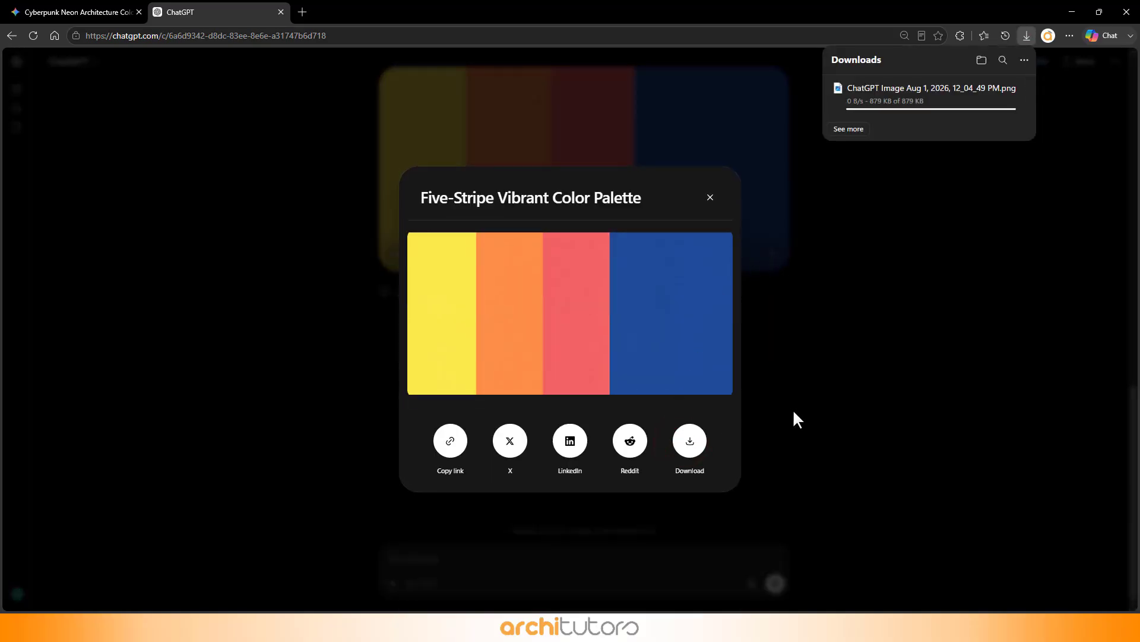
click(894, 385)
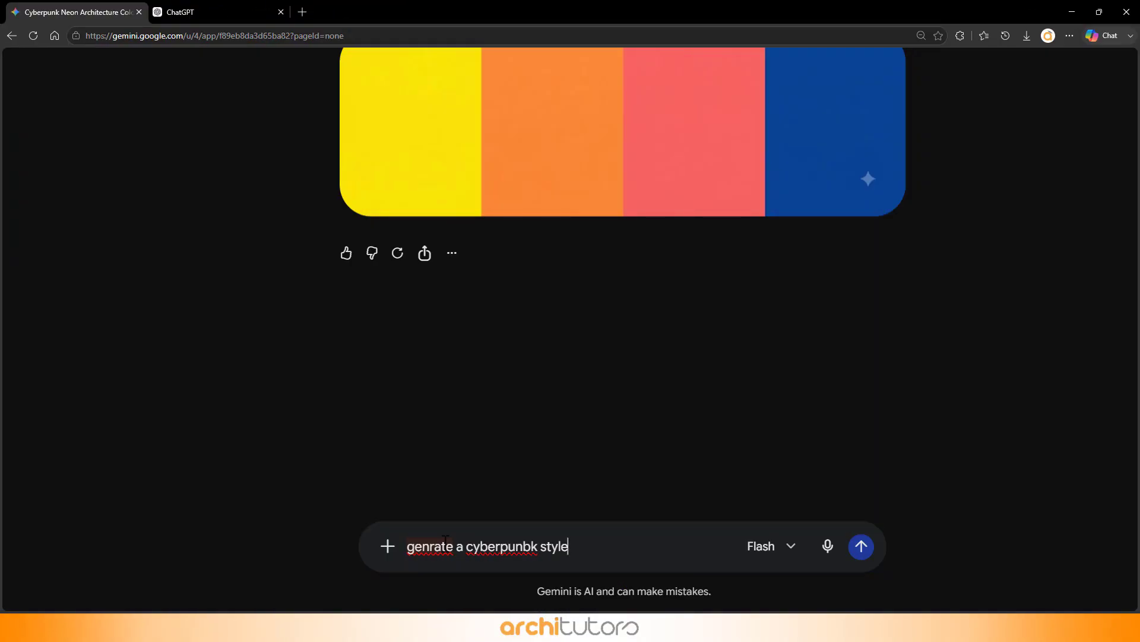
Switch to Gemini and submit a prompt asking it to generate something in a cyberpunk style
key(Return)
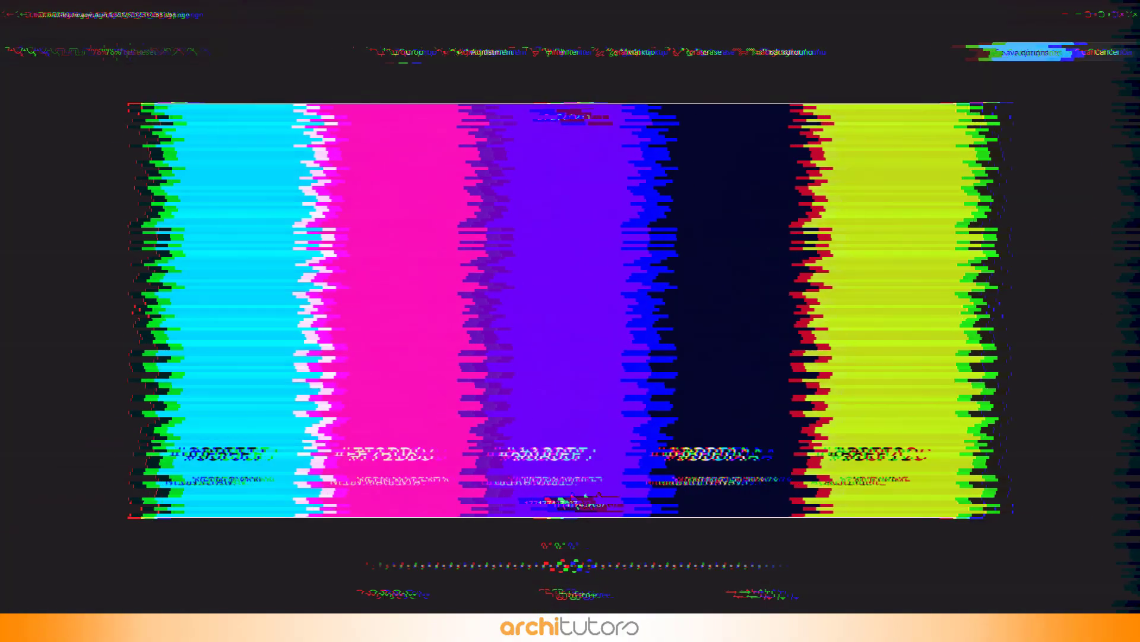
Crop the five-color palette image to 1774 x 696 to exclude the color code labels, and save the result
drag(572, 516, 572, 427)
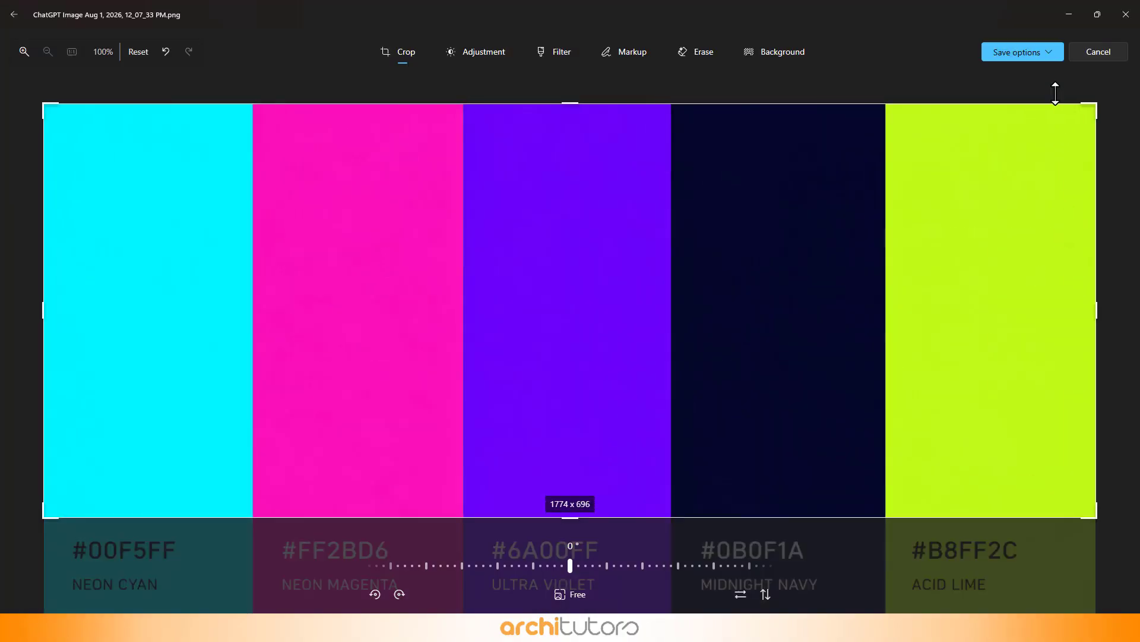
click(1021, 52)
click(991, 96)
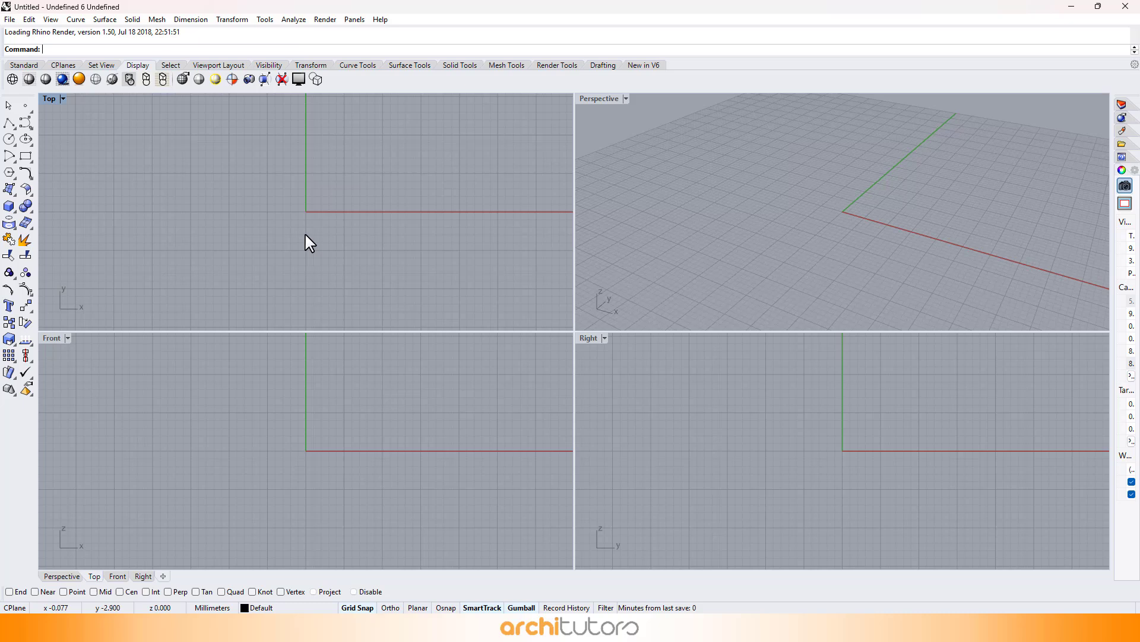
Switch to Rhino and create a rectangular plane from the origin to the opposite corner at x 70, y 50 mm
text(P)
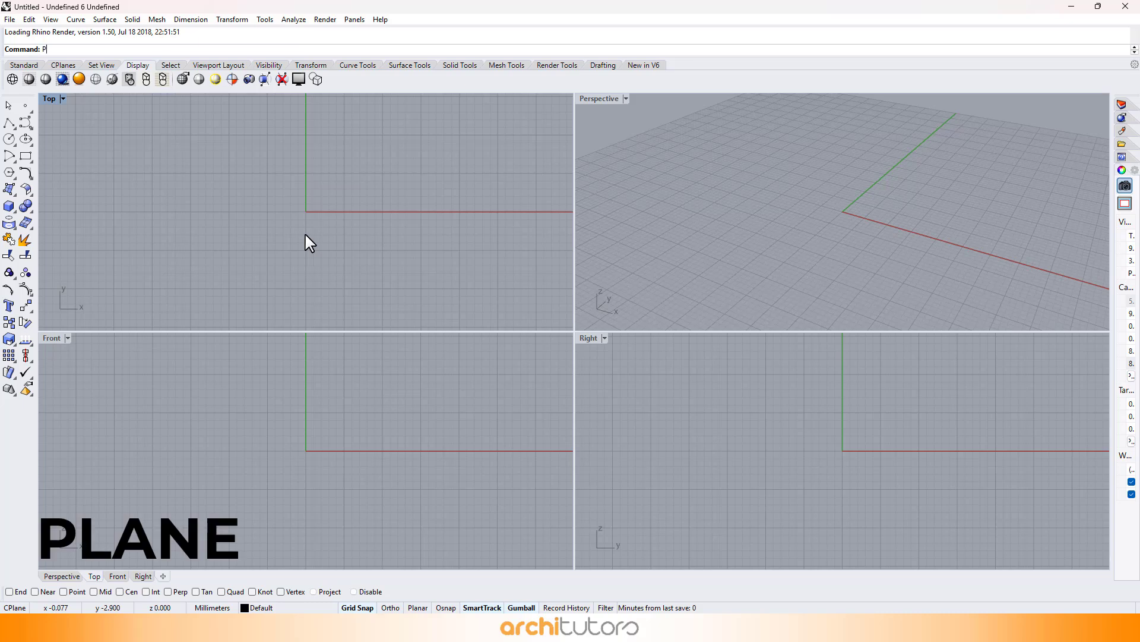
text(lane)
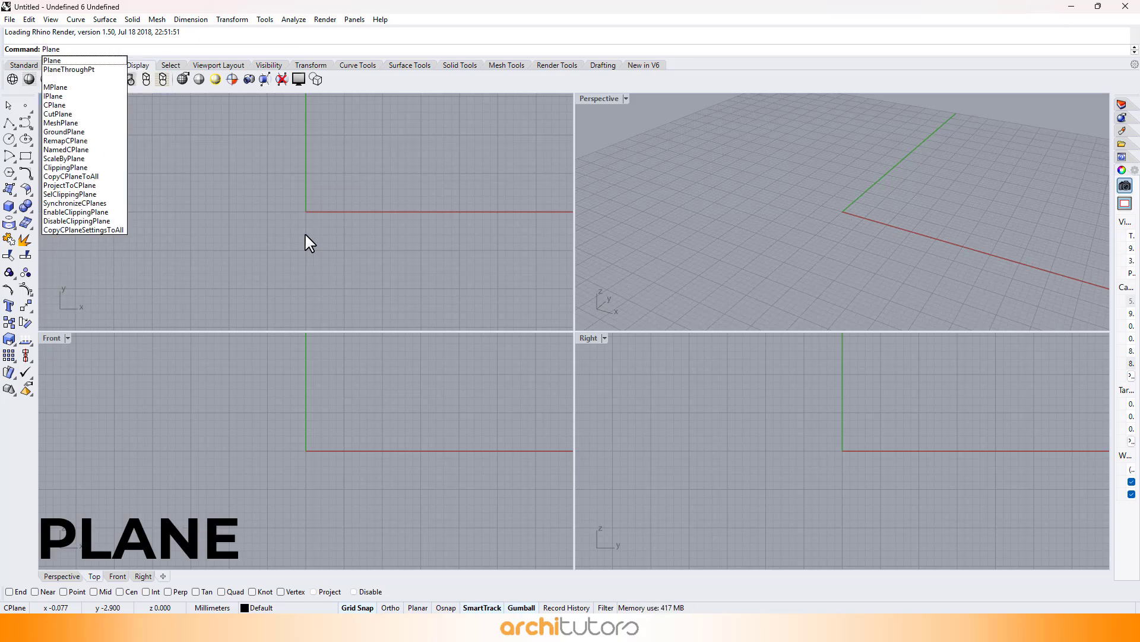
key(Return)
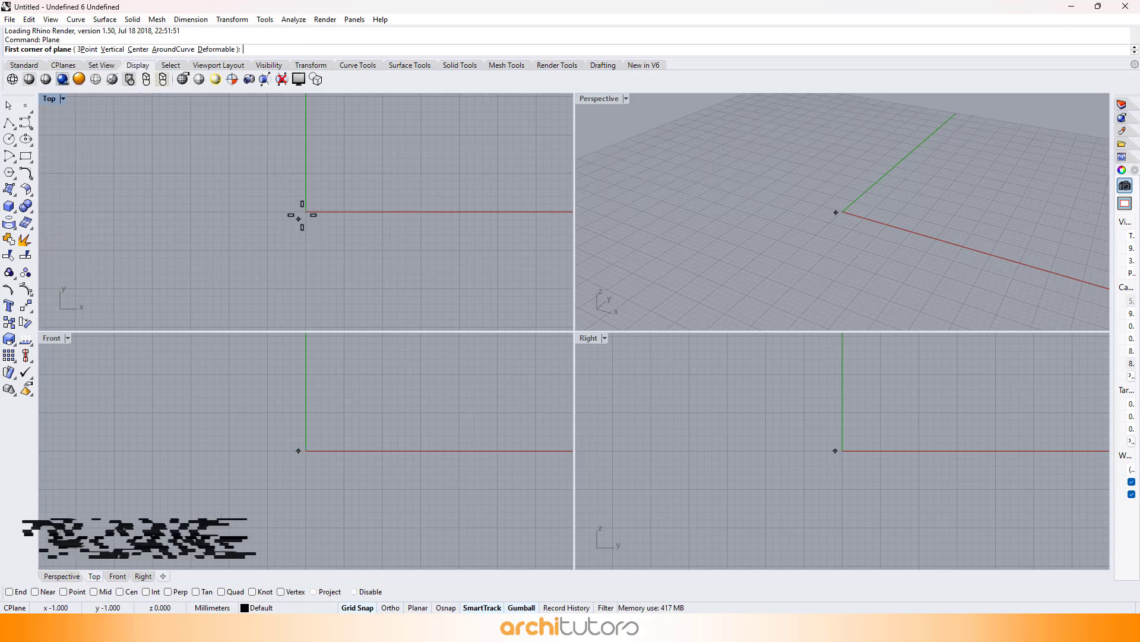
click(306, 211)
scroll(315, 263, down, 6)
scroll(383, 163, up, 6)
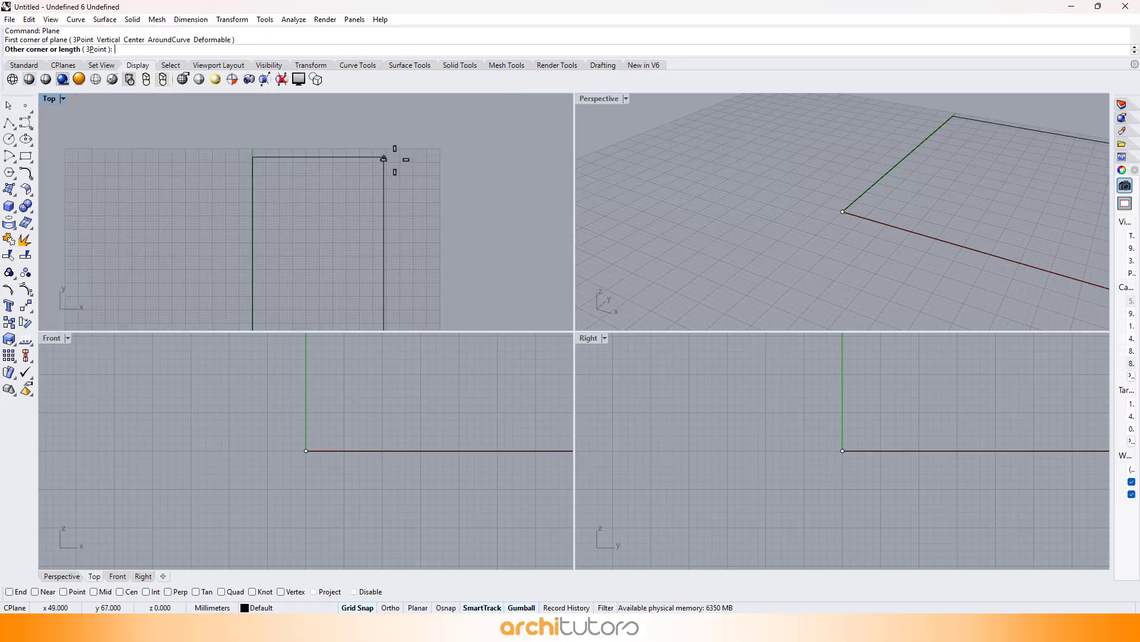
scroll(421, 182, down, 2)
scroll(424, 203, up, 4)
scroll(443, 196, down, 1)
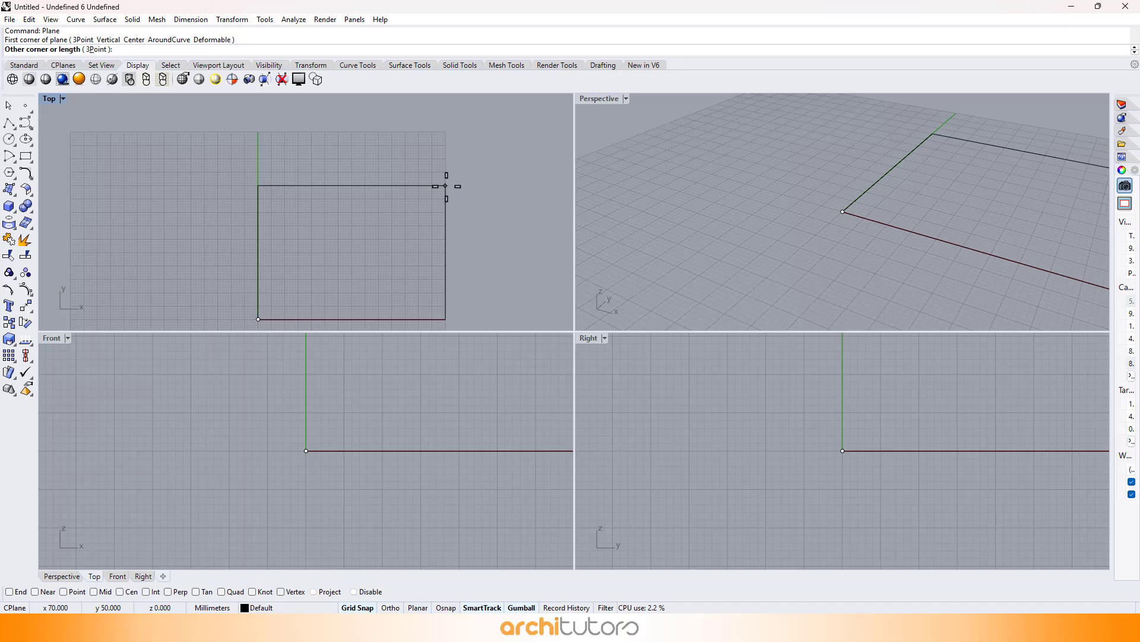
click(446, 185)
Set the Perspective viewport to Shaded display and maximize it around the plane
click(618, 99)
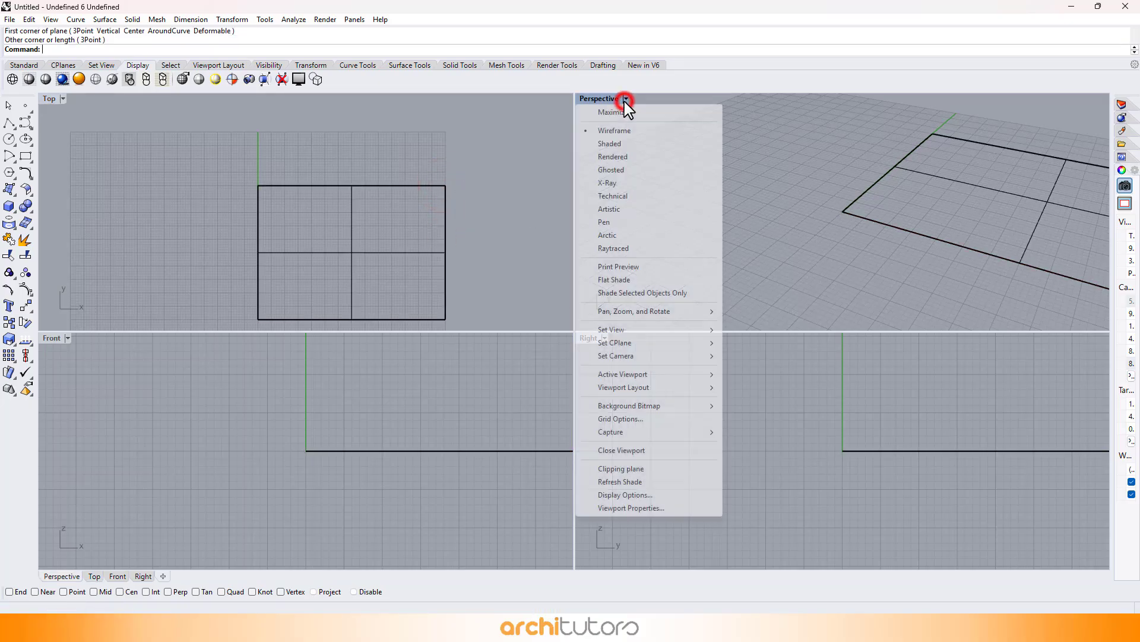
click(609, 146)
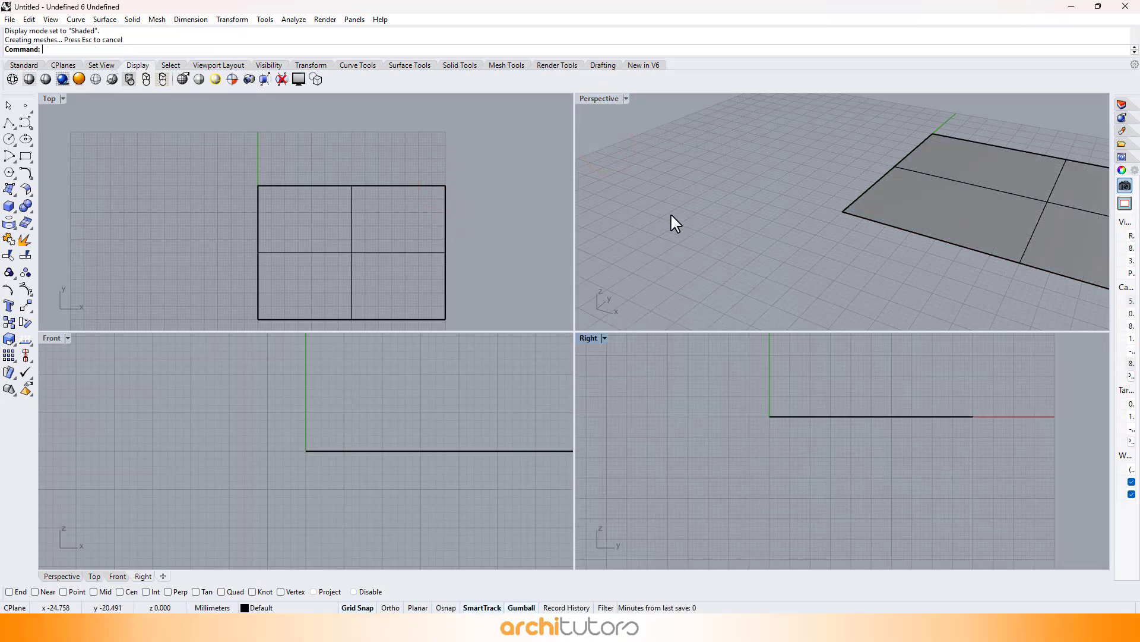
double_click(596, 100)
scroll(523, 229, down, 8)
scroll(671, 250, up, 5)
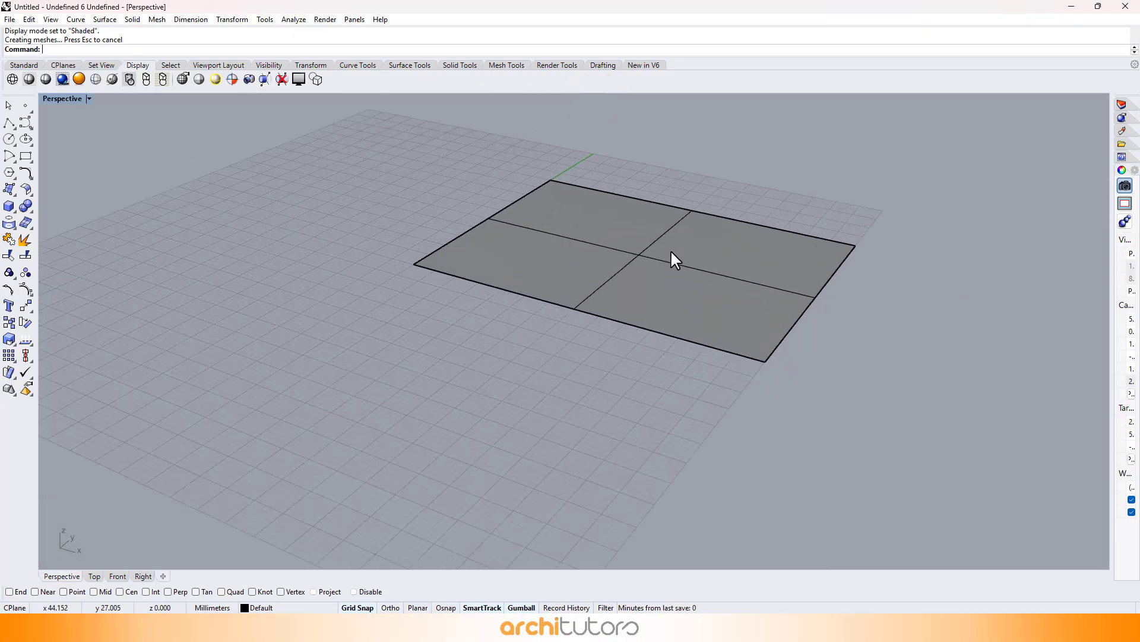
scroll(604, 231, up, 4)
scroll(605, 228, down, 5)
scroll(564, 257, up, 4)
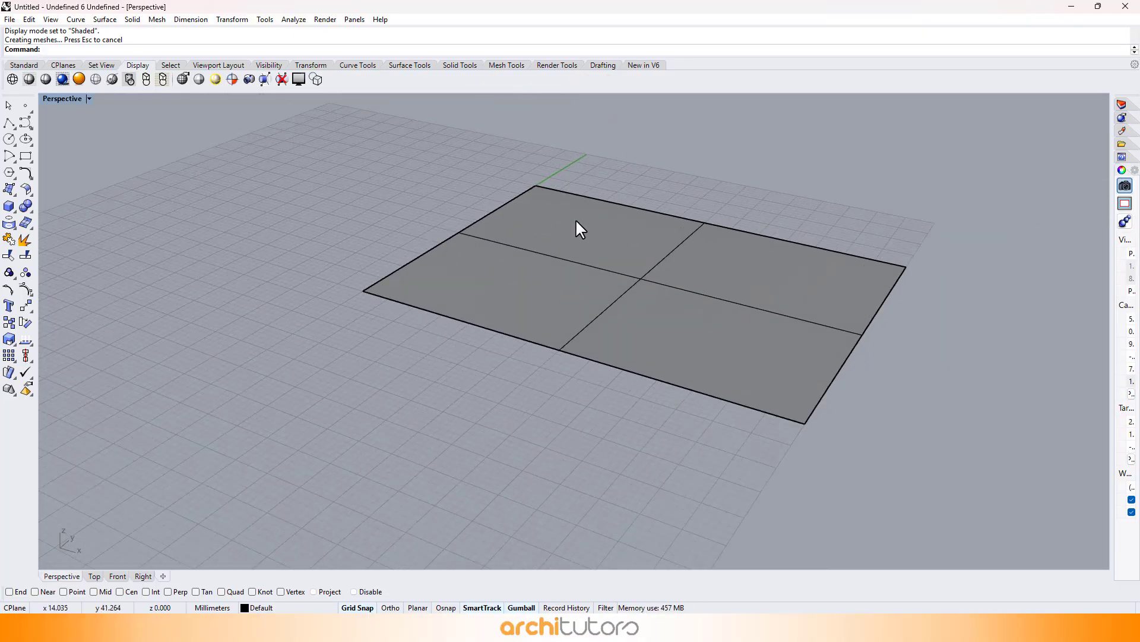
Rebuild the plane with a point count of 10 in U and V and degree 6 in both directions, deleting the input
click(579, 262)
text(Reb)
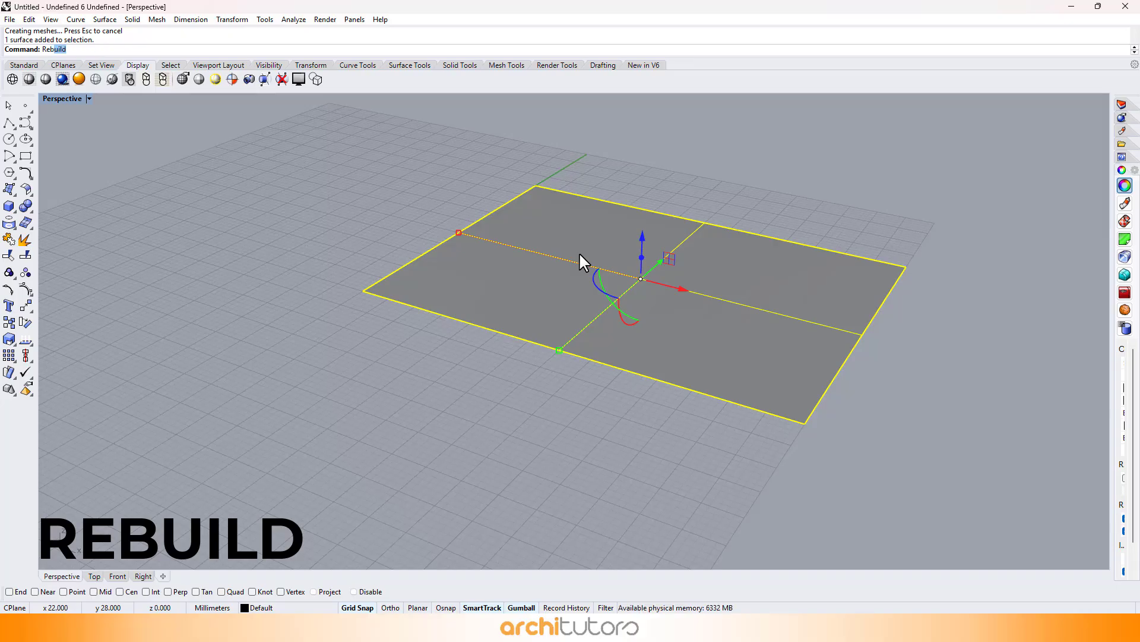
text(u)
key(Return)
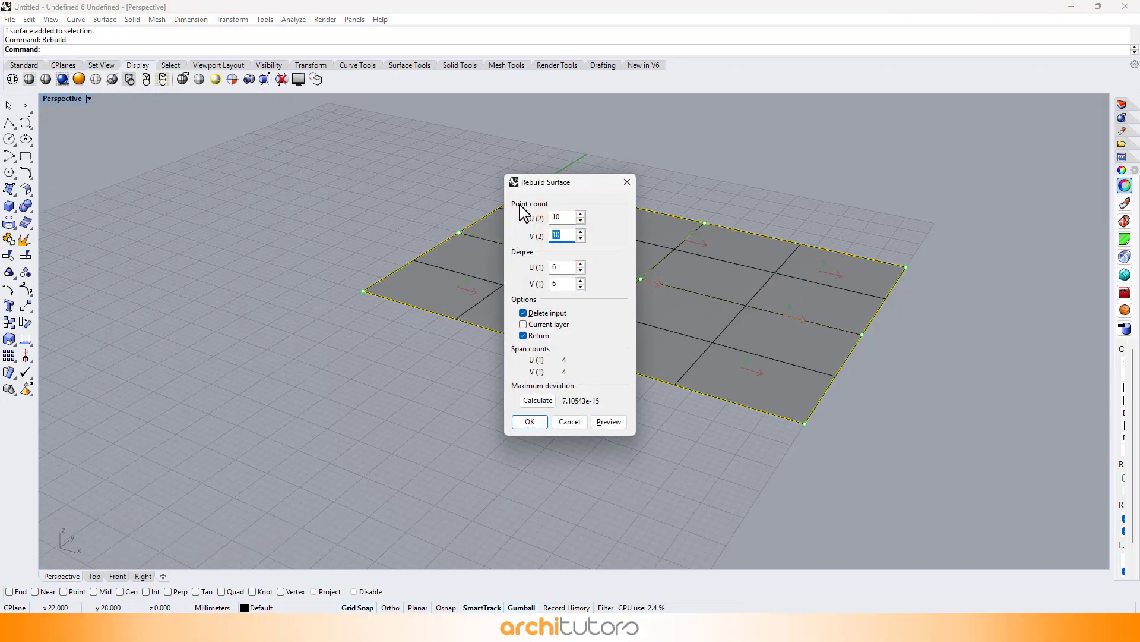
drag(537, 185, 545, 183)
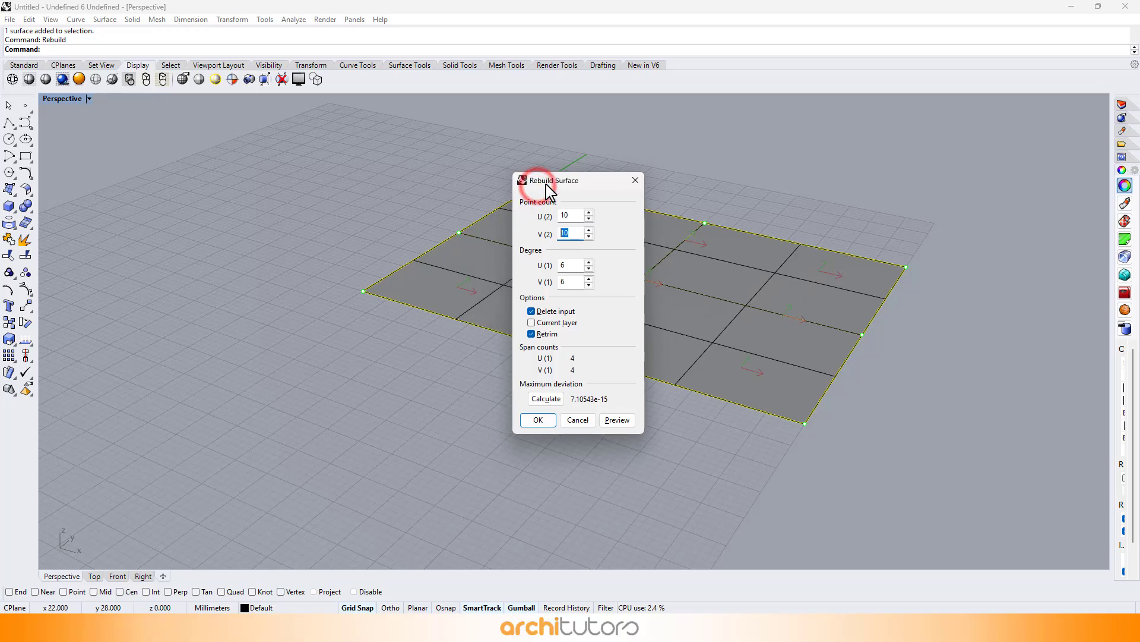
click(540, 420)
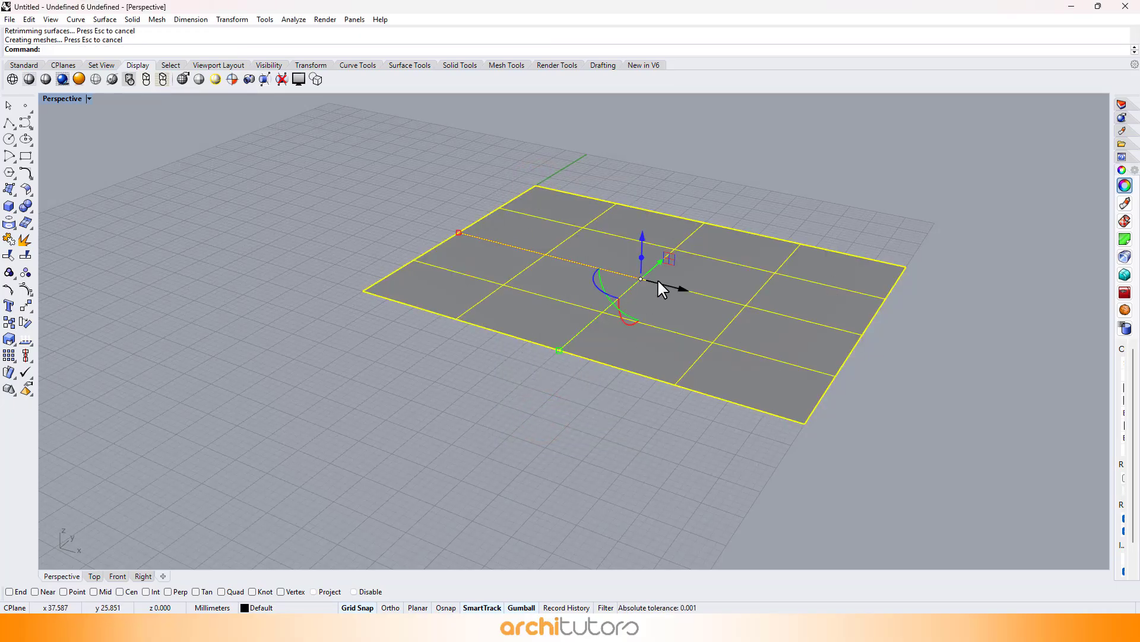
Turn on the control points of the rebuilt surface with PointsOn
text(POint)
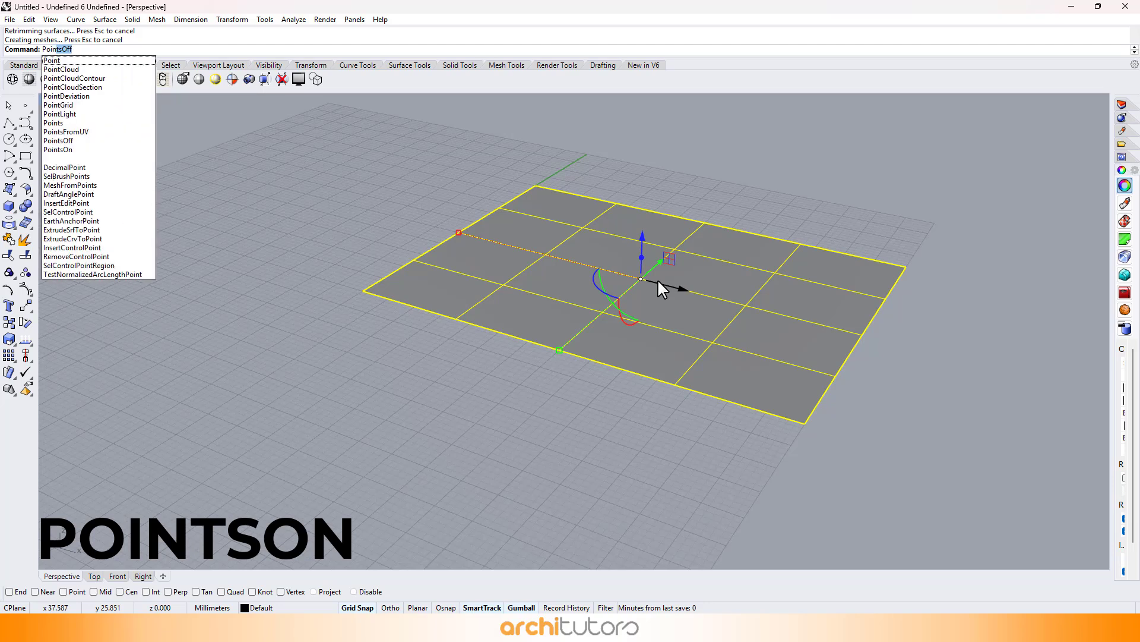
text(s)
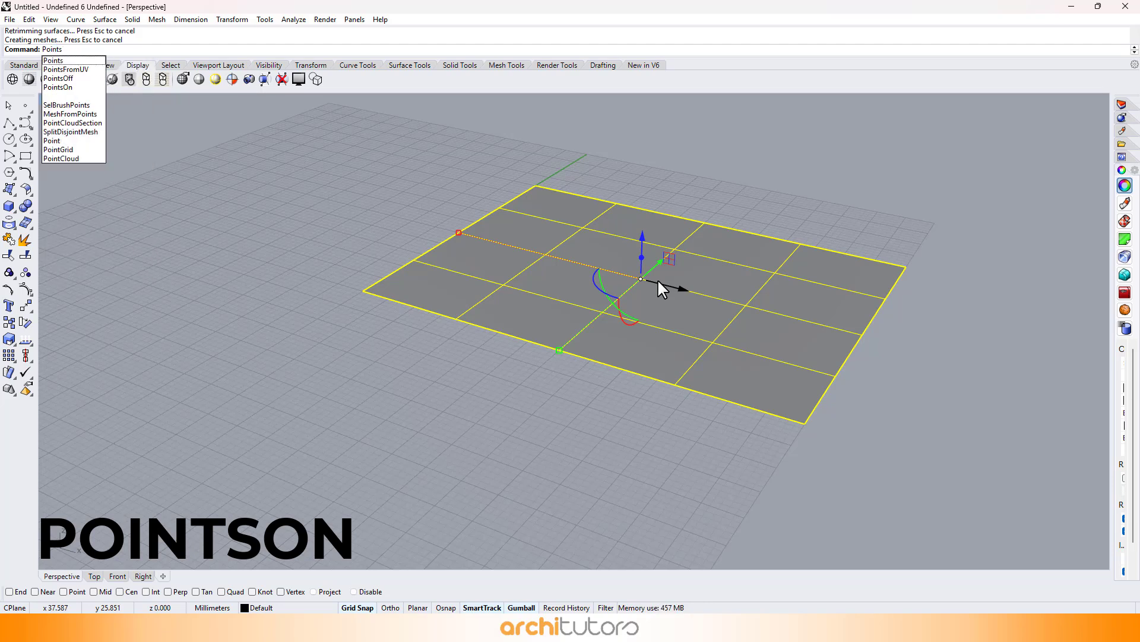
text(in)
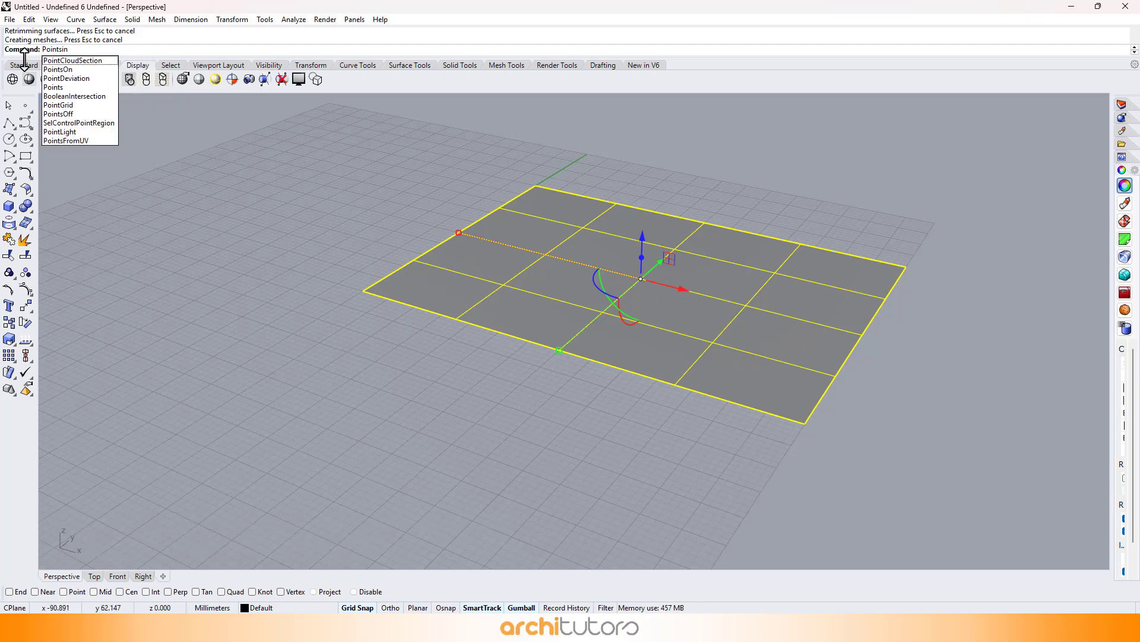
click(63, 70)
scroll(851, 269, up, 2)
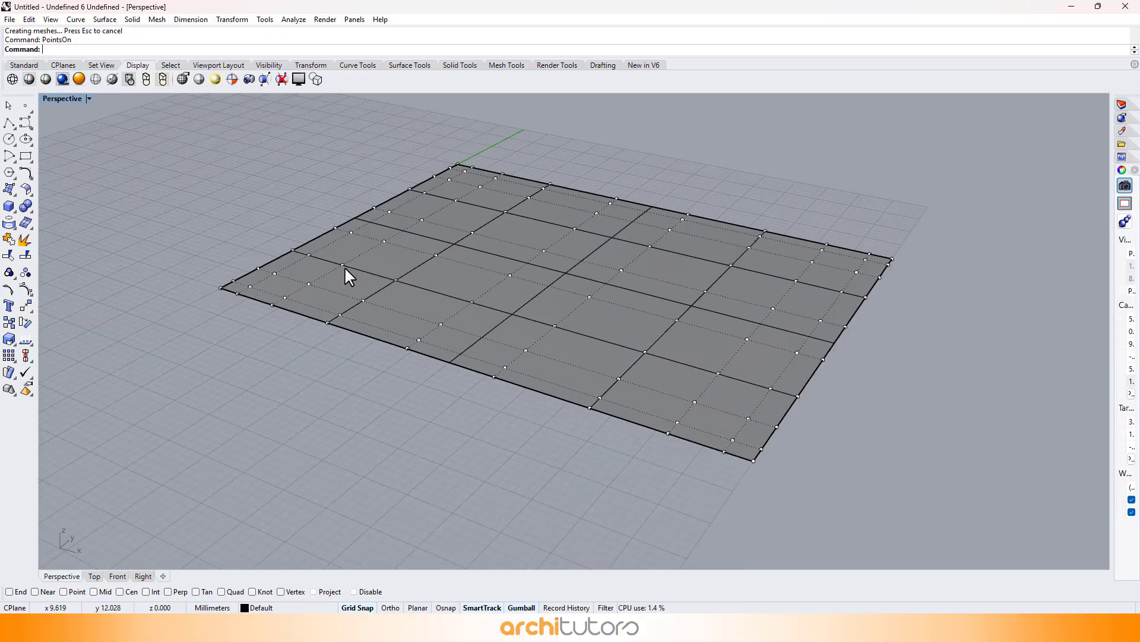
Raise the interior control point near x 17.5, y 12.5 vertically by about 28 mm, and lift it further with a second move
click(394, 280)
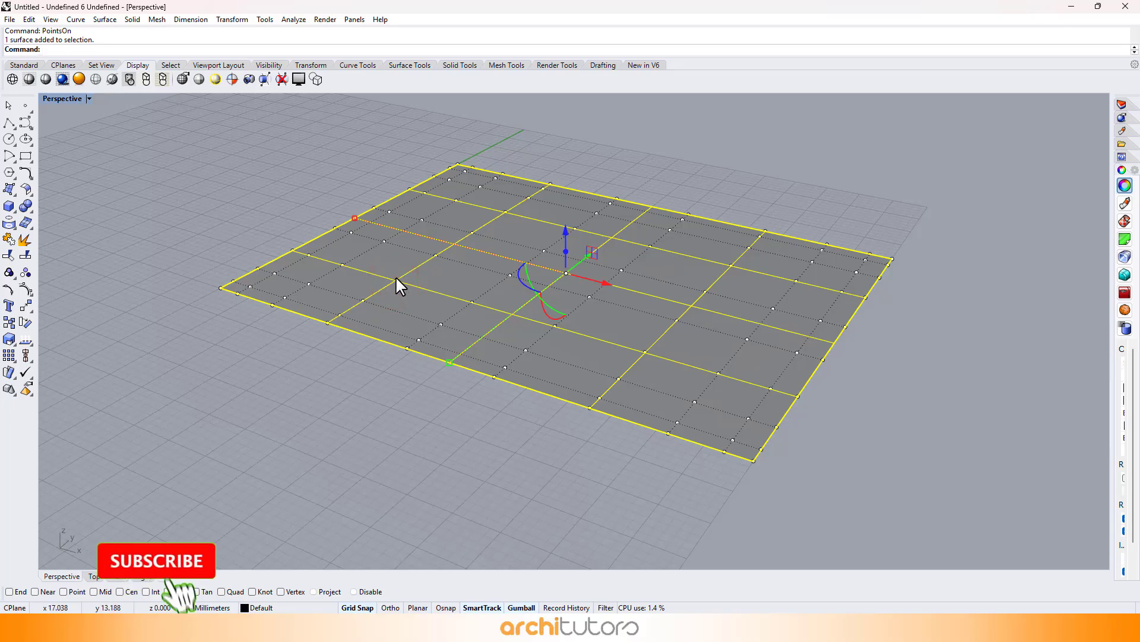
click(396, 276)
scroll(406, 283, down, 2)
drag(398, 256, 388, 112)
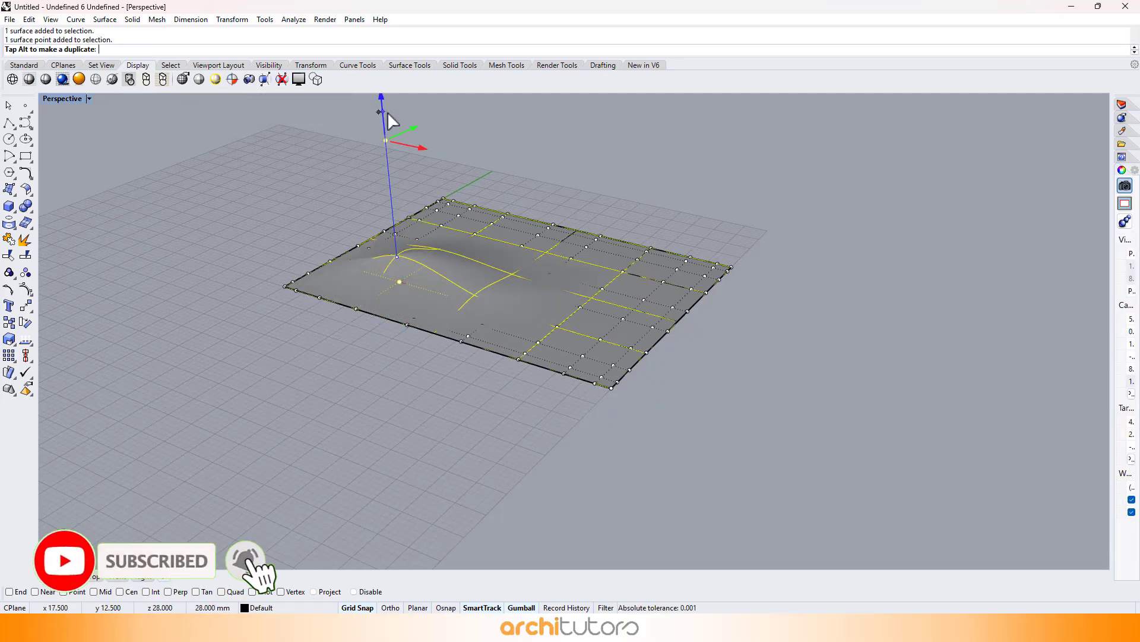
scroll(462, 395, down, 2)
scroll(420, 209, up, 2)
drag(396, 208, 394, 154)
scroll(606, 393, up, 4)
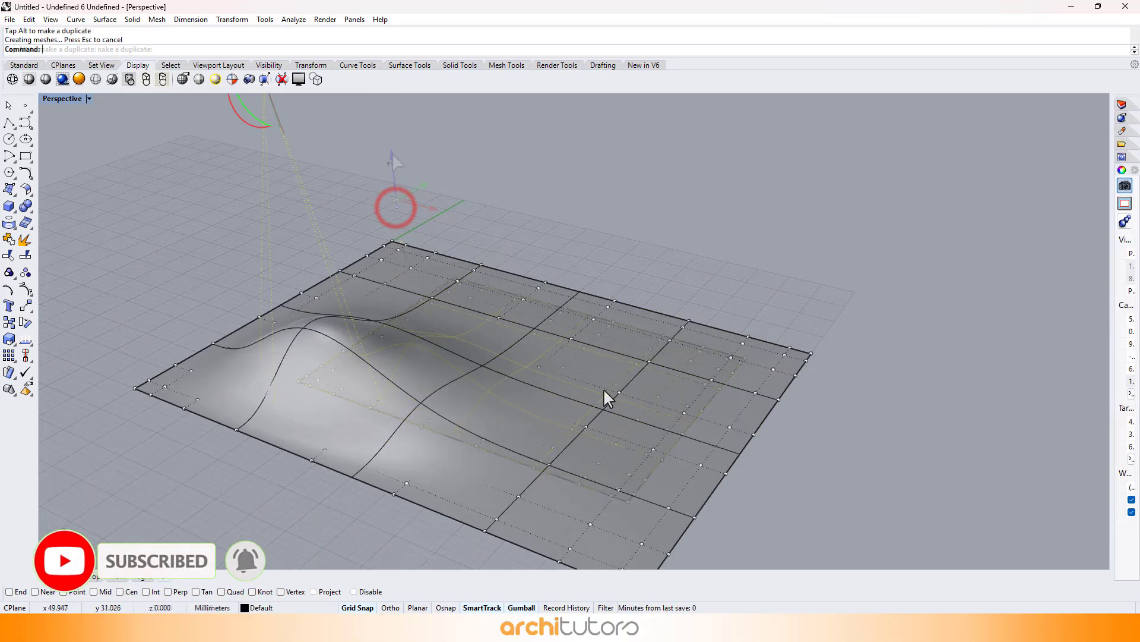
Raise a second interior control point, in the half of the surface away from the origin, to form another hill
scroll(597, 381, down, 2)
scroll(596, 380, down, 6)
click(604, 383)
drag(606, 365, 609, 178)
scroll(564, 380, up, 5)
Pull a control point near the middle of the surface downward into a valley and raise another interior control point
right_drag(555, 409, 511, 315)
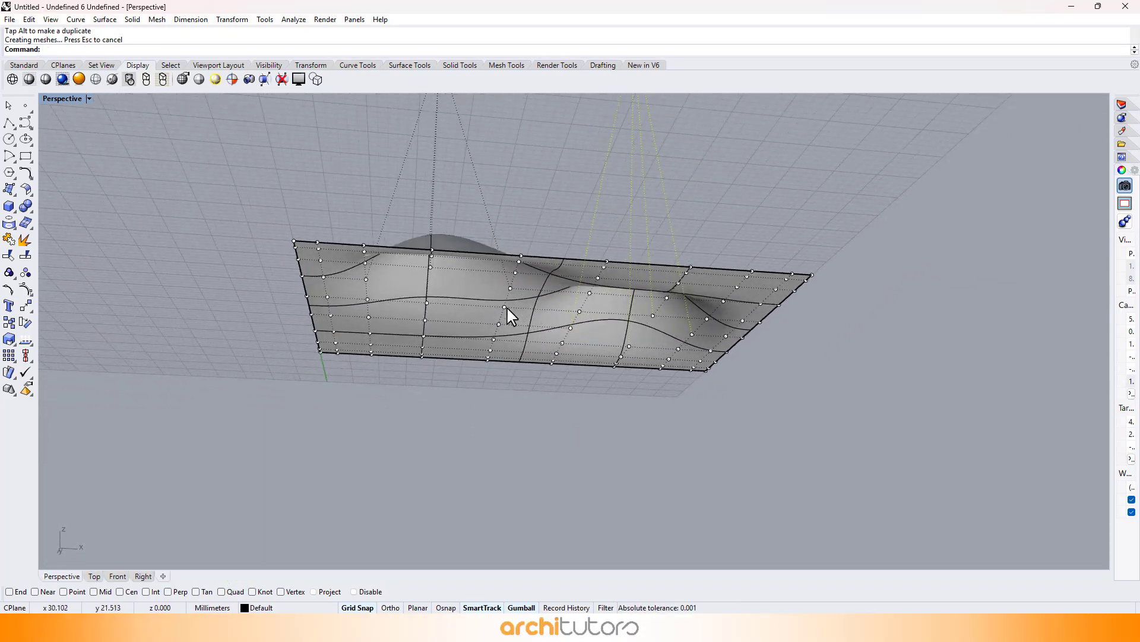
click(506, 308)
drag(504, 273, 506, 385)
right_drag(510, 348, 711, 315)
click(705, 318)
drag(707, 277, 754, 140)
Pull an interior control point at the end away from the origin downward to form another dip
right_drag(720, 297, 565, 287)
click(561, 287)
drag(561, 244, 560, 346)
Raise another interior control point, at the origin end of the surface, to add one more peak
right_drag(714, 233, 718, 275)
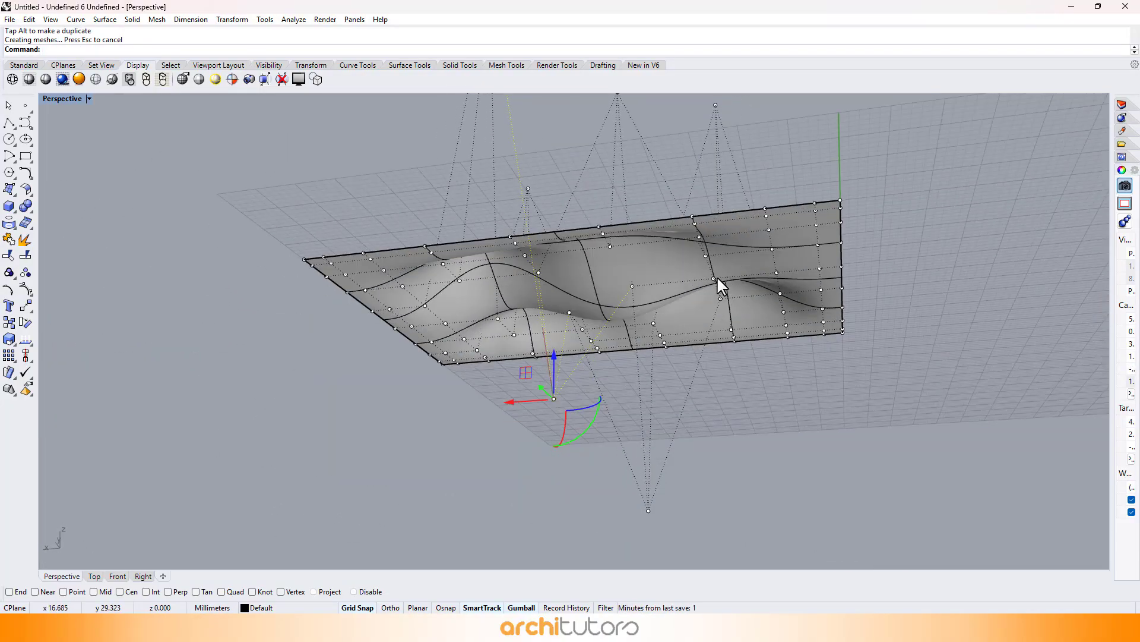
click(705, 254)
right_drag(729, 232, 733, 349)
drag(731, 353, 732, 320)
drag(732, 320, 736, 151)
right_drag(734, 383, 695, 366)
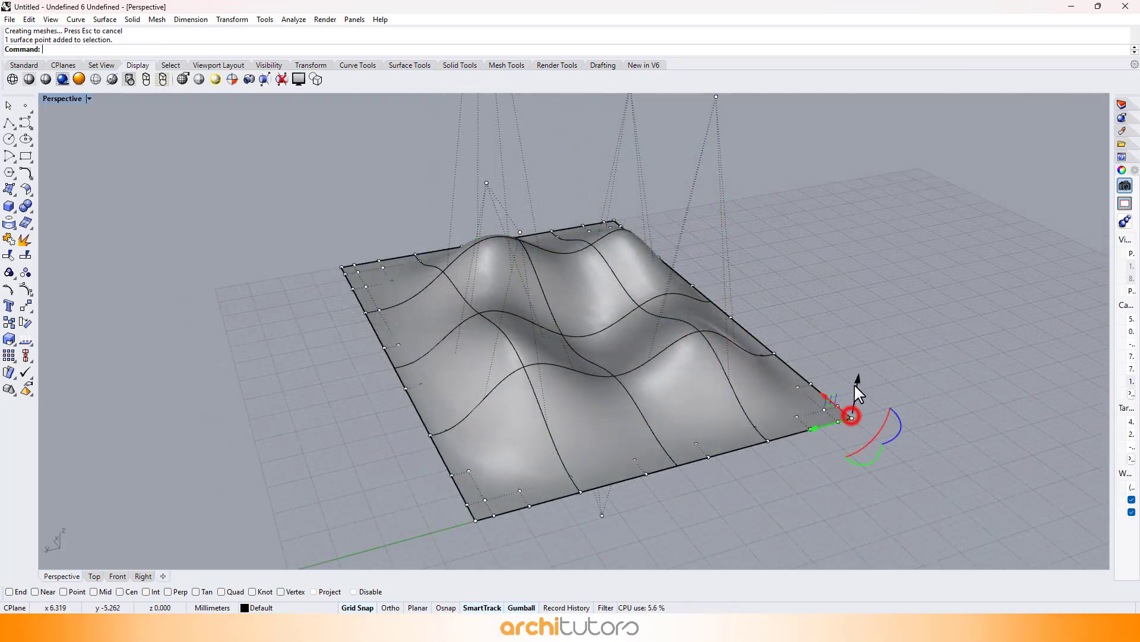
Raise the corner control point at the origin into a peak and pull two control points on the adjoining short edge downward
drag(857, 375, 855, 309)
right_drag(670, 453, 568, 386)
click(568, 386)
drag(568, 353, 568, 440)
right_drag(573, 436, 712, 408)
click(731, 423)
drag(731, 387, 733, 437)
right_drag(732, 428, 707, 338)
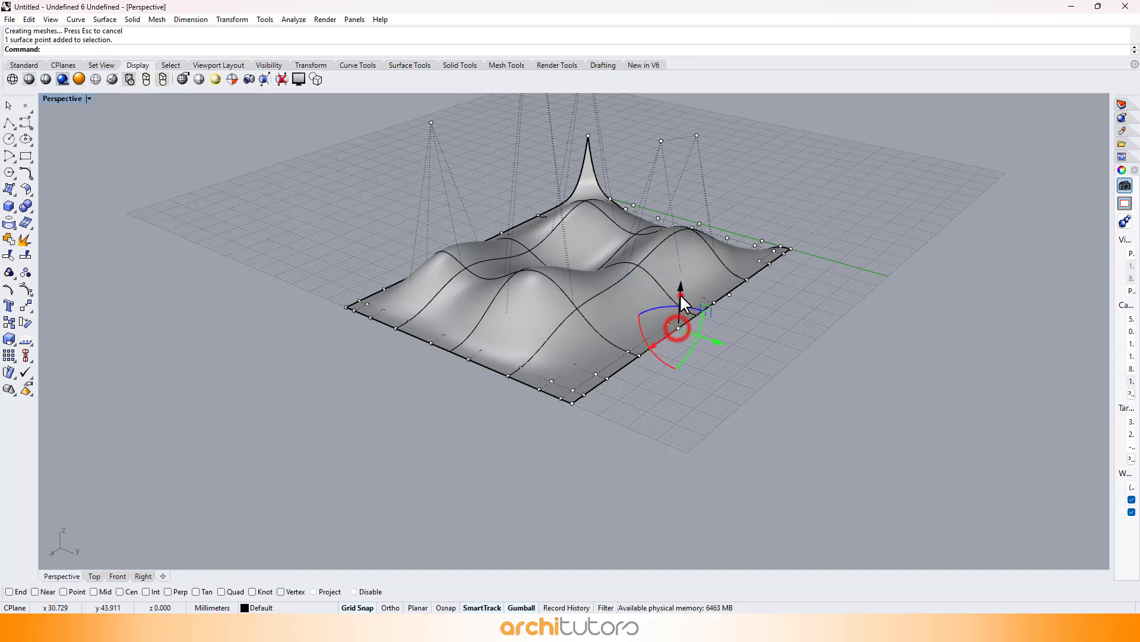
Raise the middle control point of the long edge opposite the origin and lower the one near its end away from the origin
drag(681, 295, 681, 196)
right_drag(677, 237, 611, 244)
click(558, 384)
click(556, 387)
drag(556, 354, 556, 431)
right_drag(558, 425, 493, 410)
click(742, 311)
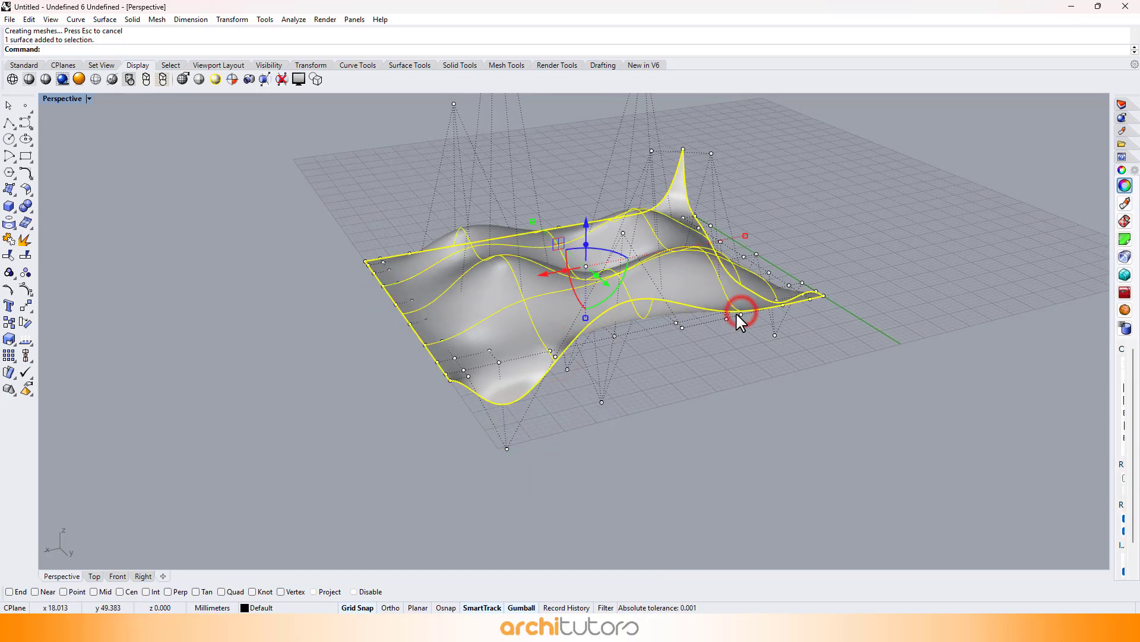
click(737, 314)
drag(736, 266, 735, 335)
right_drag(802, 347, 516, 369)
key(ctrl+z)
Pull a control point on the long edge opposite the origin, in the half nearer the Y axis, downward into a dip
scroll(514, 369, up, 10)
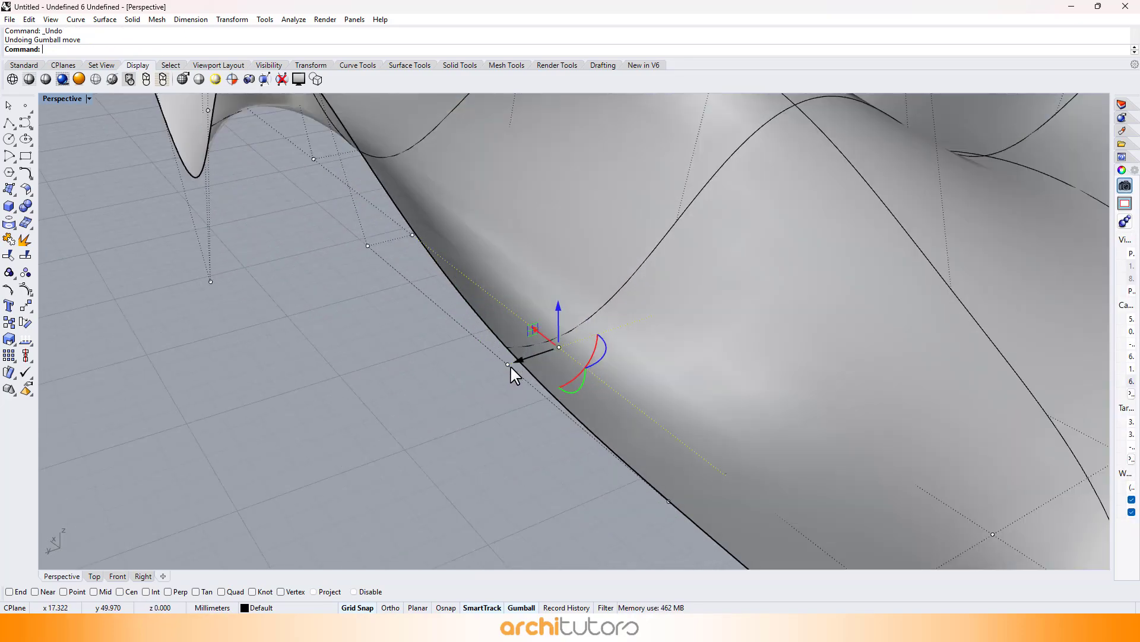
click(509, 365)
scroll(532, 230, down, 12)
drag(522, 224, 522, 279)
right_drag(526, 280, 687, 331)
Pull the other corner control point at the Y-axis end of the surface downward
scroll(695, 262, up, 5)
click(735, 247)
drag(736, 212, 736, 267)
scroll(800, 274, down, 3)
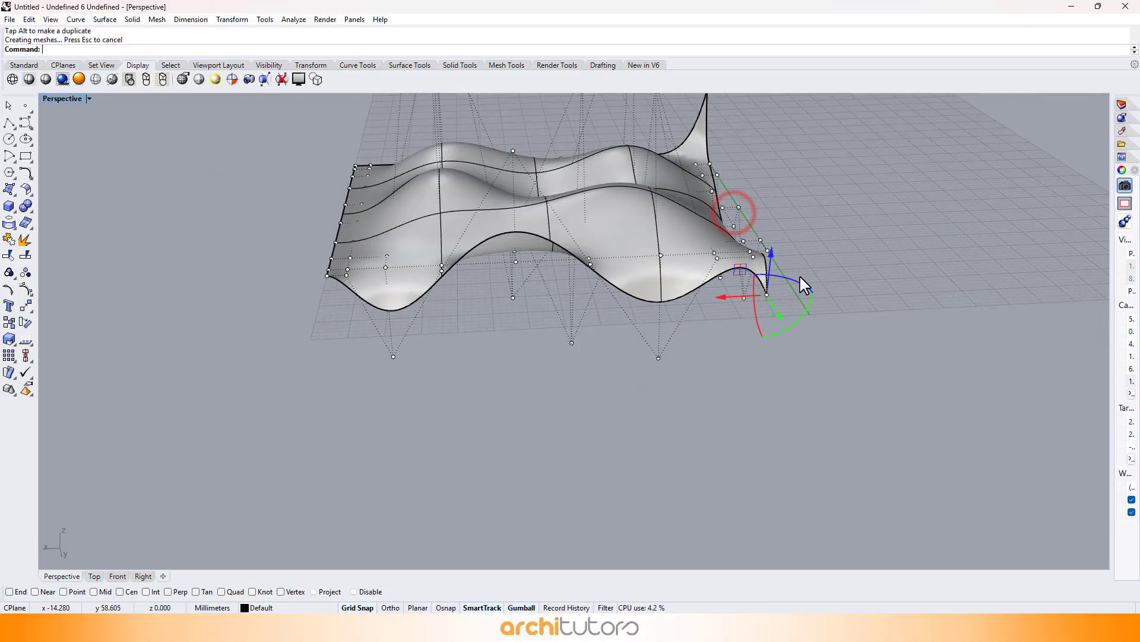
Pull the two corner control points at the end of the surface away from the origin downward
right_drag(800, 275, 861, 285)
scroll(861, 285, up, 2)
click(356, 290)
drag(351, 248, 352, 314)
right_drag(369, 306, 683, 323)
click(549, 342)
drag(546, 305, 548, 385)
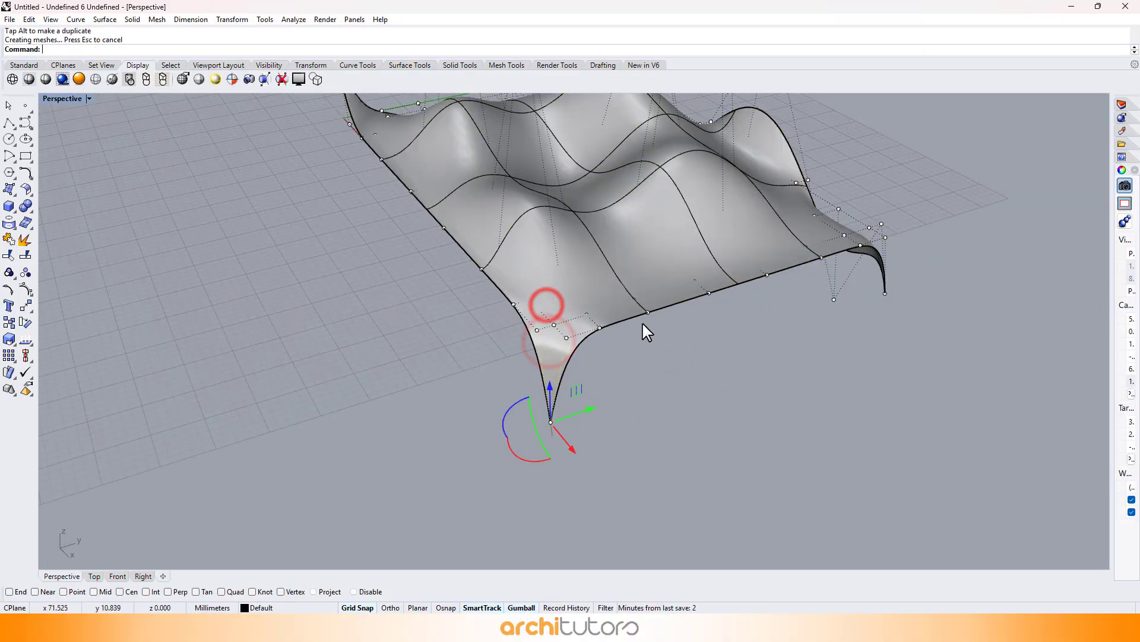
Pull two more control points toward the end away from the origin downward
right_drag(644, 323, 683, 290)
click(625, 250)
drag(624, 207, 625, 278)
right_drag(630, 275, 726, 164)
click(745, 153)
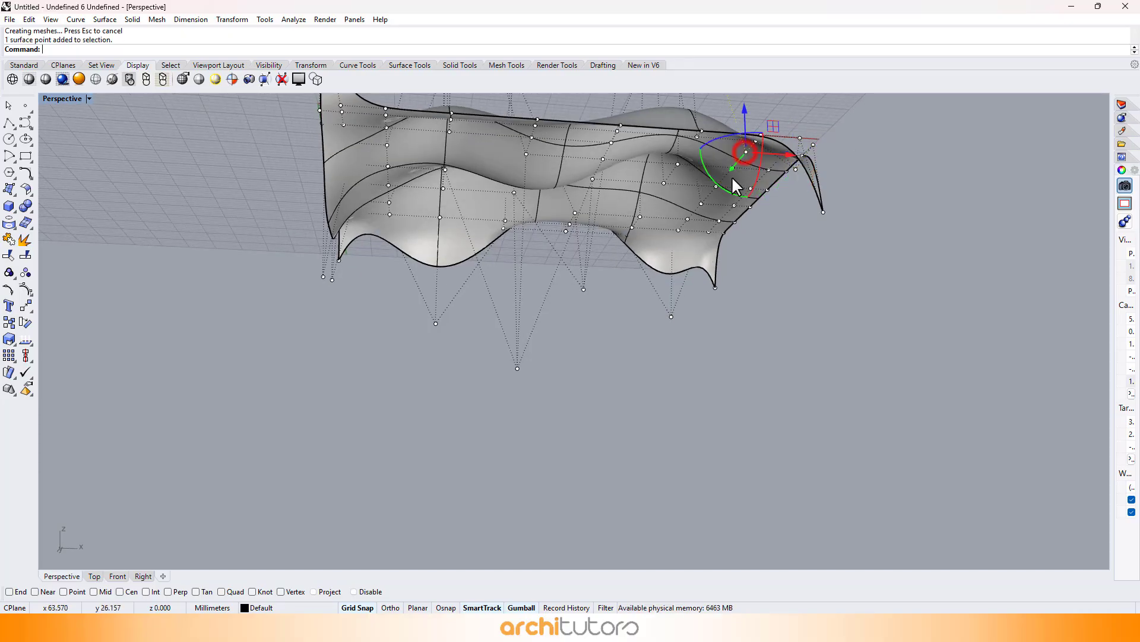
drag(744, 109, 741, 173)
right_drag(737, 178, 601, 187)
Pull another control point of the surface strongly downward in two moves to deepen a valley
scroll(600, 265, down, 3)
scroll(570, 172, up, 5)
right_drag(535, 145, 618, 229)
click(599, 231)
drag(599, 191, 600, 431)
scroll(615, 233, down, 4)
drag(608, 322, 596, 461)
right_drag(605, 433, 855, 190)
scroll(914, 161, down, 4)
click(919, 158)
Lower two further control points of the surface to add more waviness
scroll(788, 274, up, 6)
right_drag(875, 266, 583, 267)
scroll(787, 274, down, 4)
scroll(583, 267, up, 2)
click(475, 295)
click(511, 326)
drag(477, 257, 484, 362)
click(616, 278)
drag(614, 237, 618, 363)
Lower the raised corner control point at the origin slightly to soften its peak
right_drag(573, 350, 813, 250)
scroll(817, 236, down, 3)
click(817, 236)
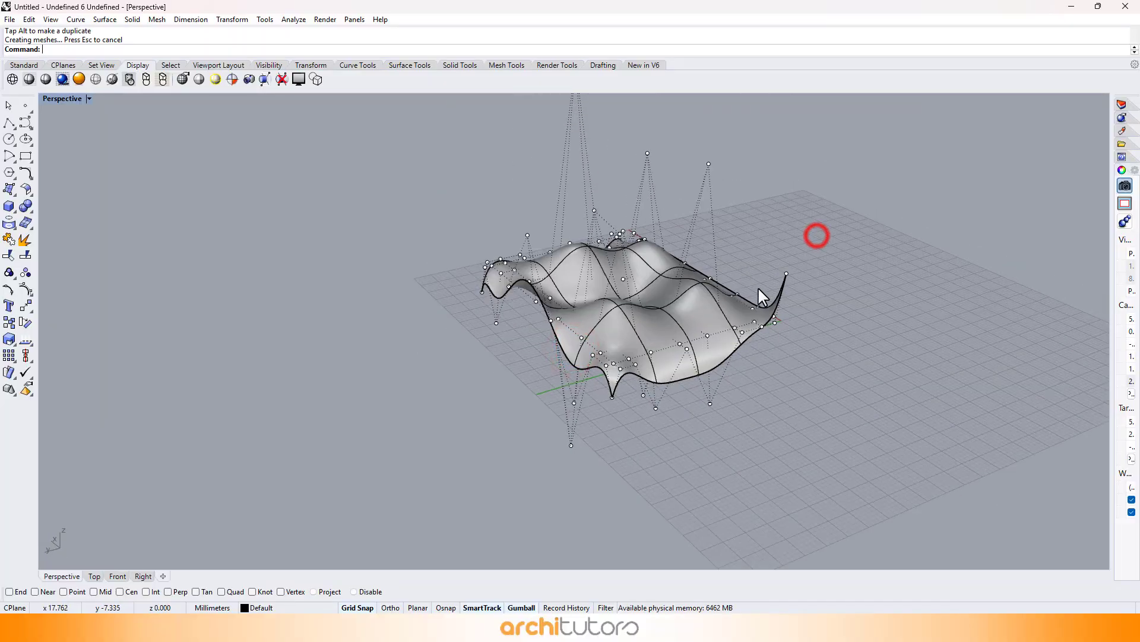
click(789, 276)
click(786, 273)
drag(787, 232, 789, 265)
click(864, 231)
right_drag(723, 222, 818, 231)
click(605, 168)
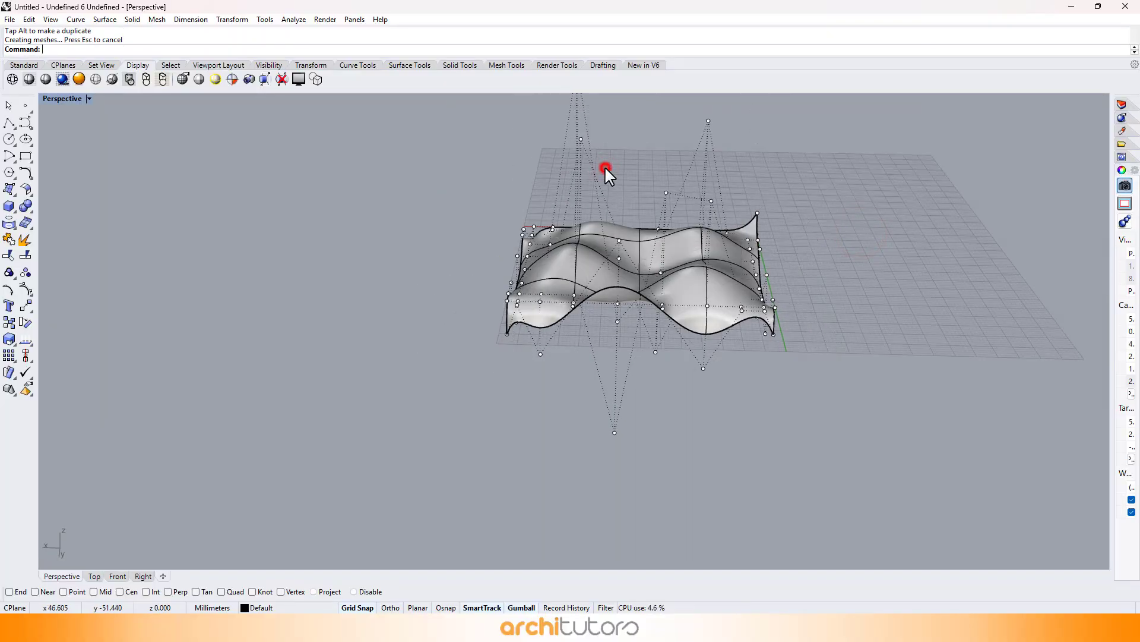
scroll(617, 184, up, 2)
right_drag(659, 248, 586, 242)
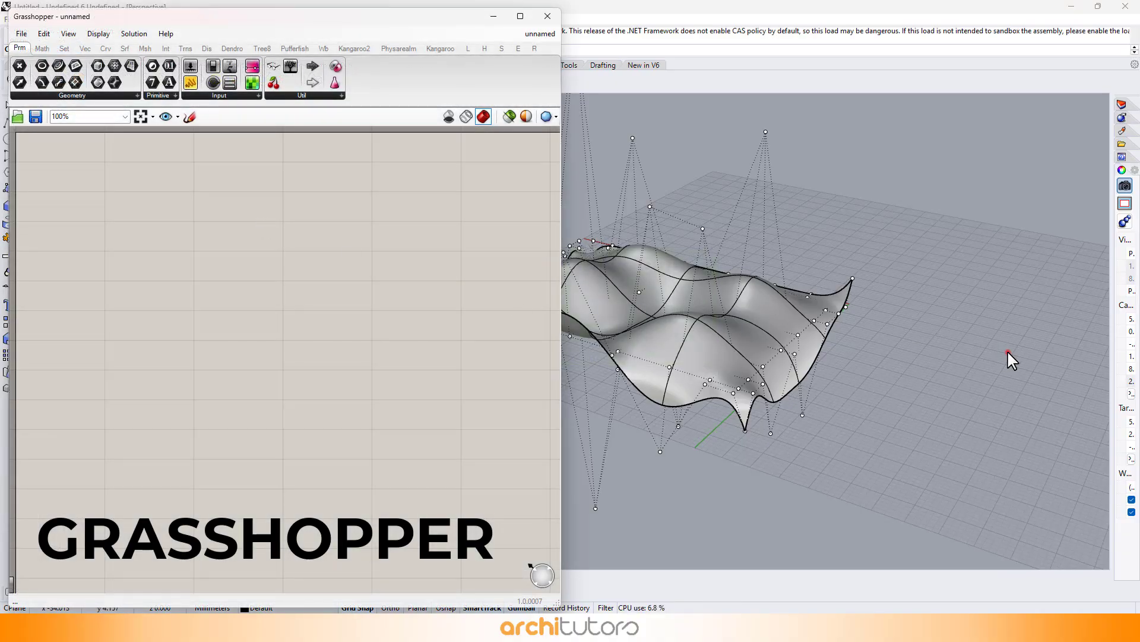
In Grasshopper, add a Surface parameter and reference the sculpted Rhino surface in it
scroll(1008, 351, down, 6)
scroll(871, 355, up, 4)
right_drag(871, 355, 855, 354)
scroll(849, 347, up, 2)
double_click(87, 182)
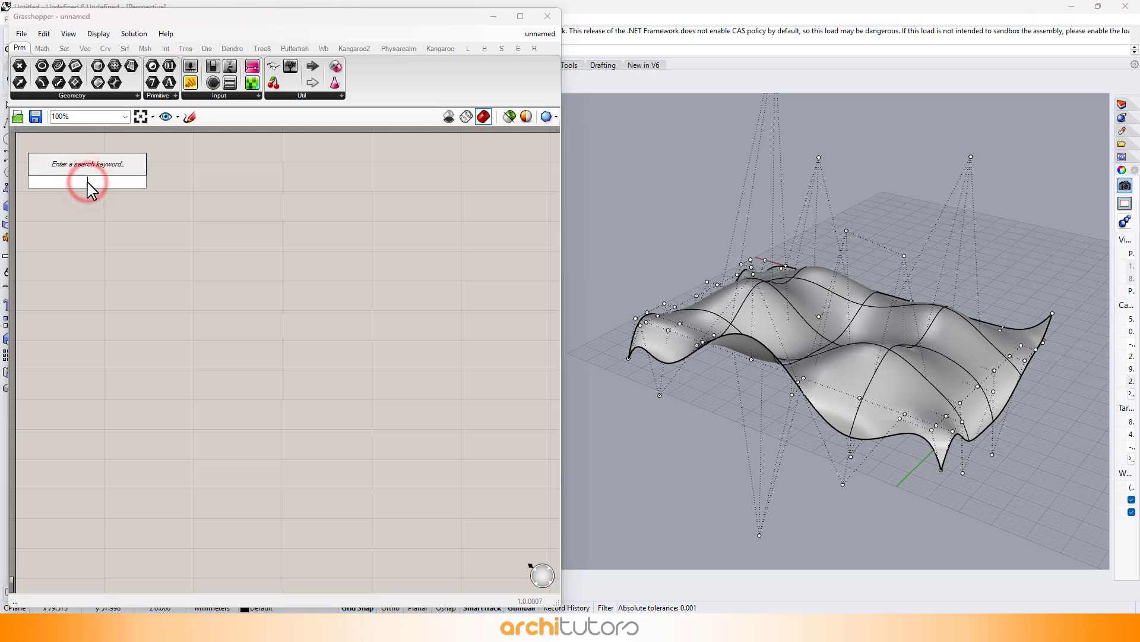
text(srf)
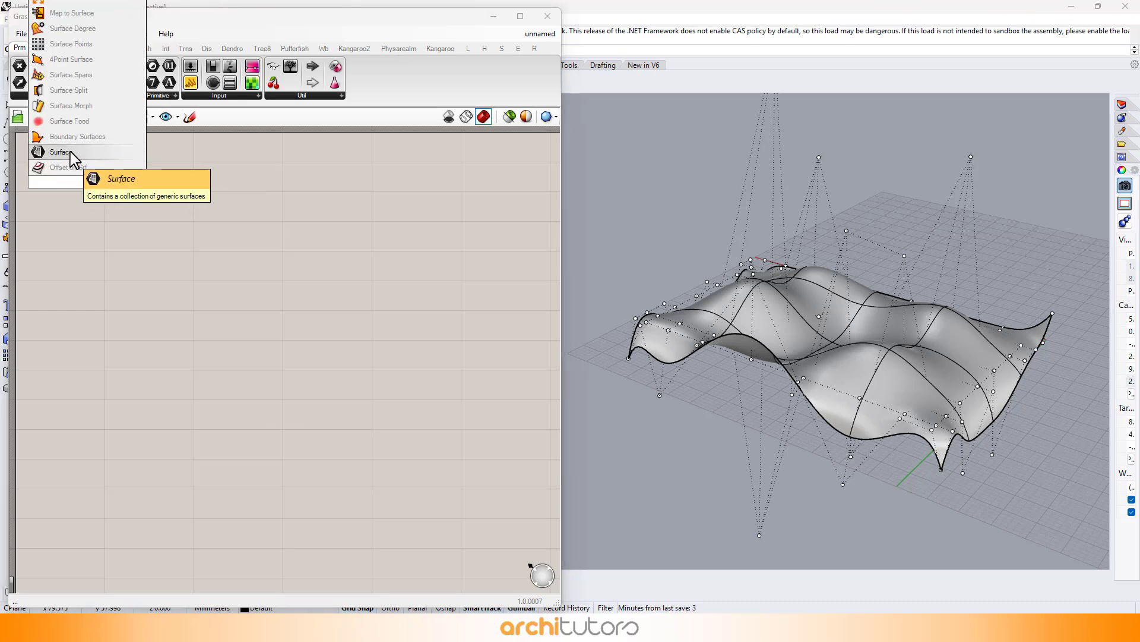
click(76, 152)
scroll(95, 186, up, 1)
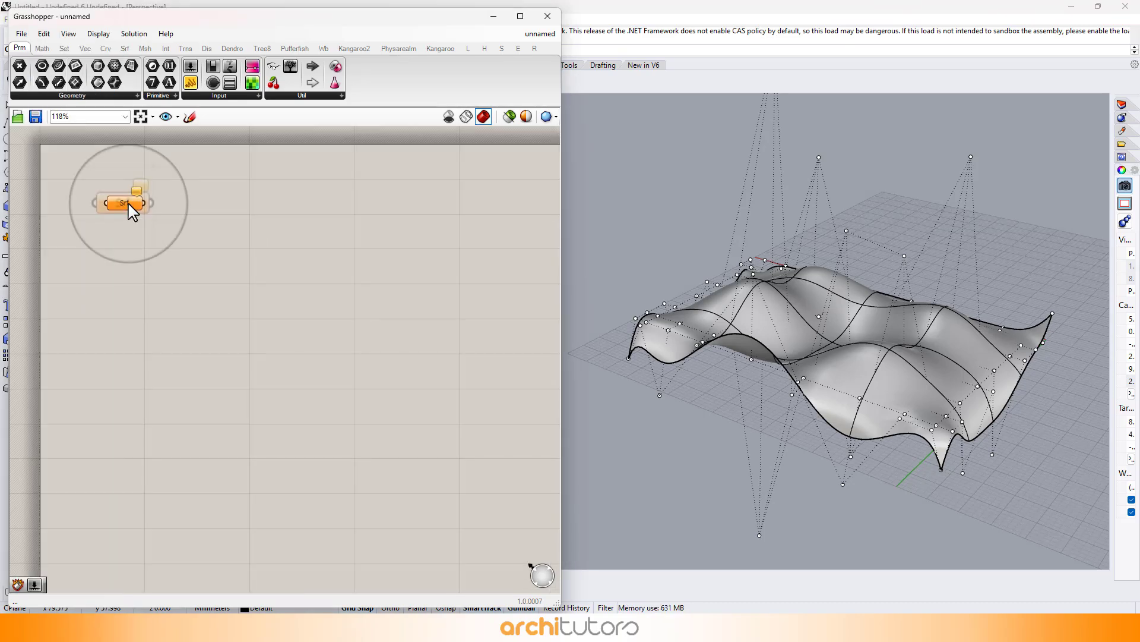
right_click(127, 204)
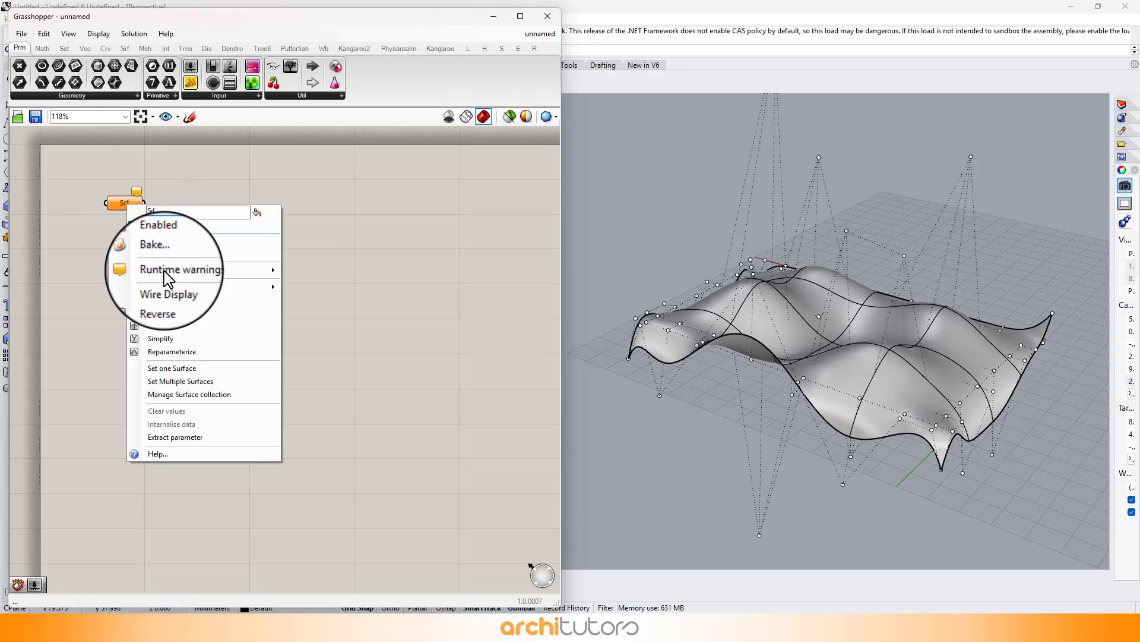
click(171, 368)
click(765, 342)
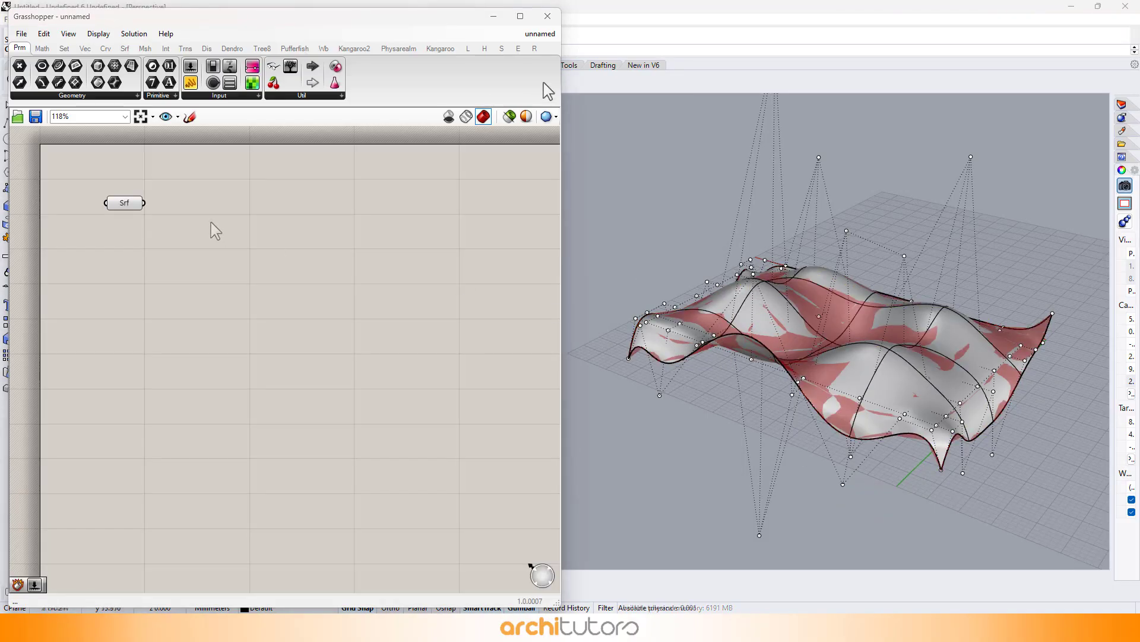
Set the Rhino Perspective viewport to Wireframe display and bring the Grasshopper window back
click(493, 18)
click(89, 99)
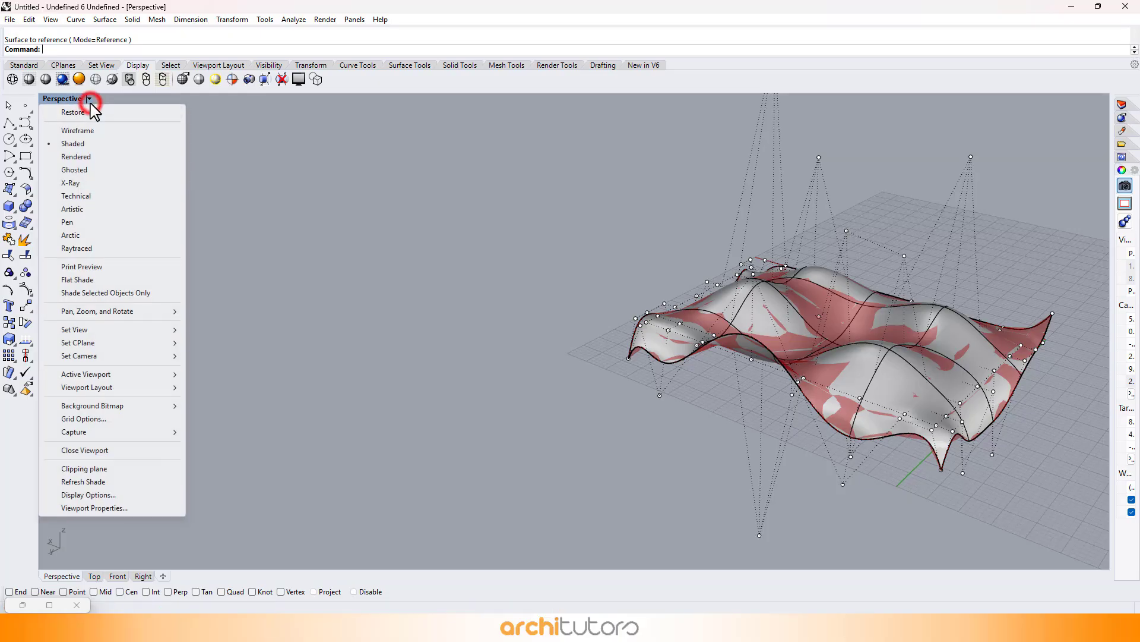
click(77, 130)
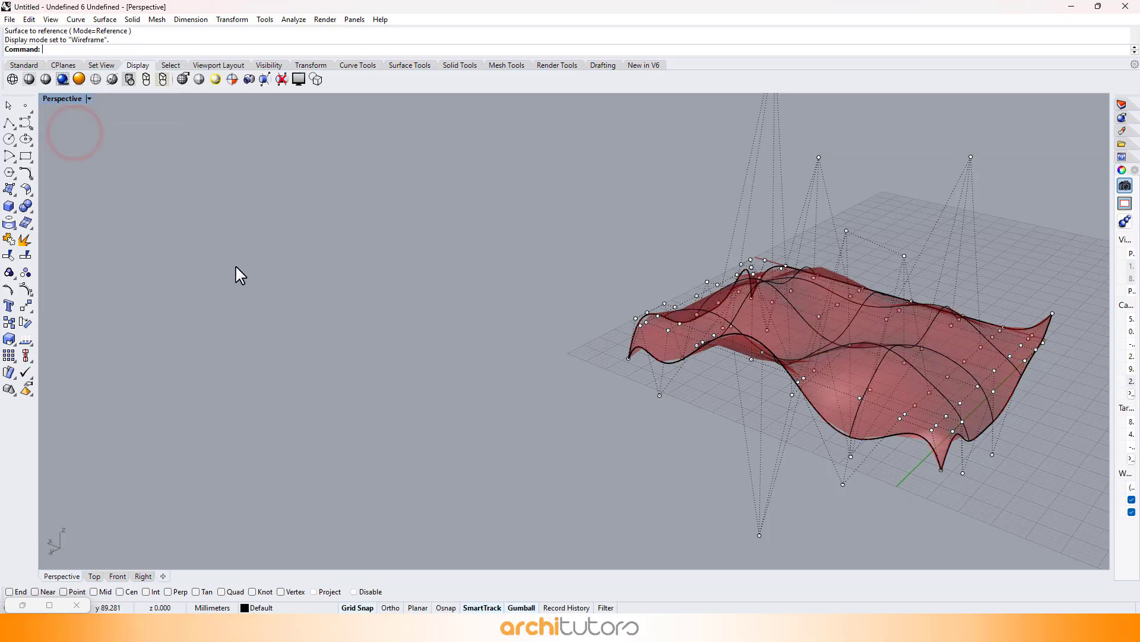
click(22, 605)
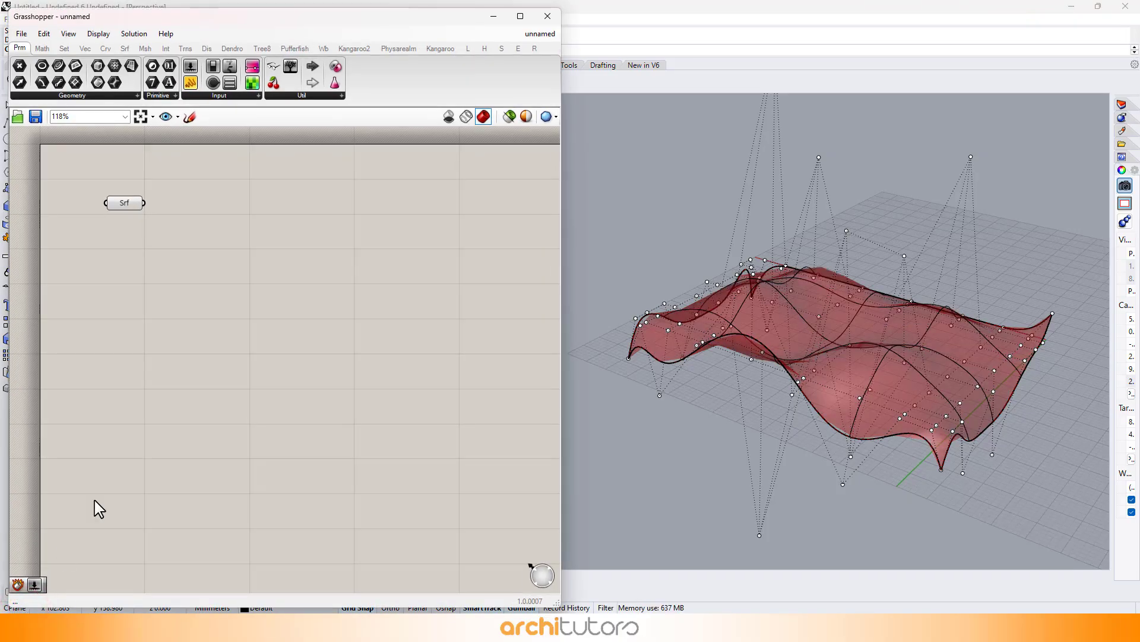
Add a Move component and wire the Surface parameter into its geometry input
scroll(159, 214, up, 1)
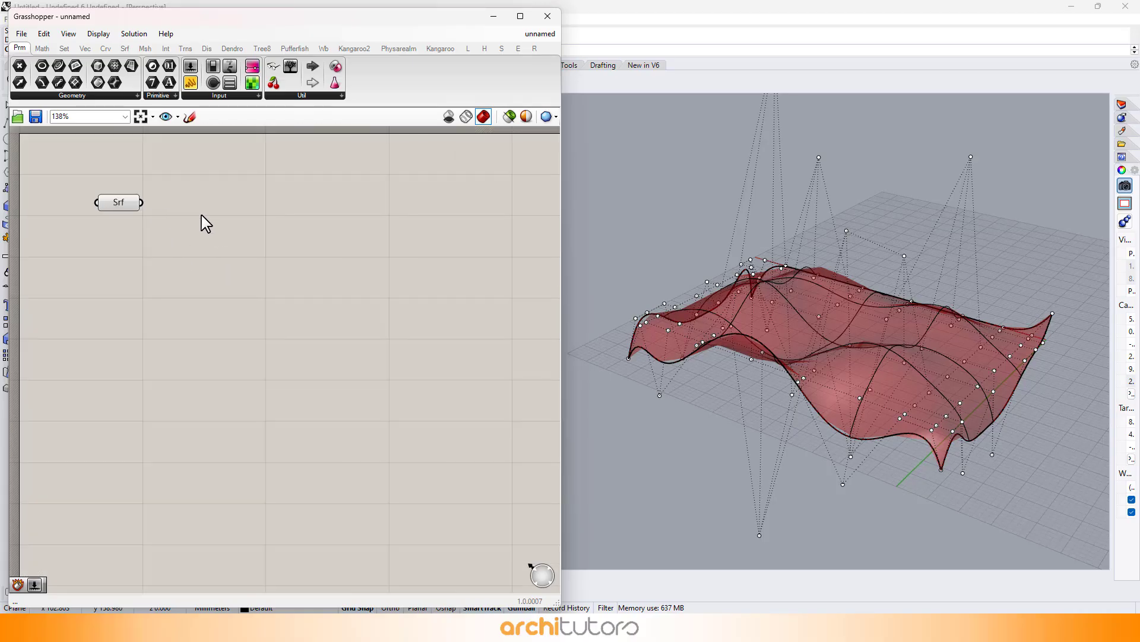
double_click(202, 216)
text(mo)
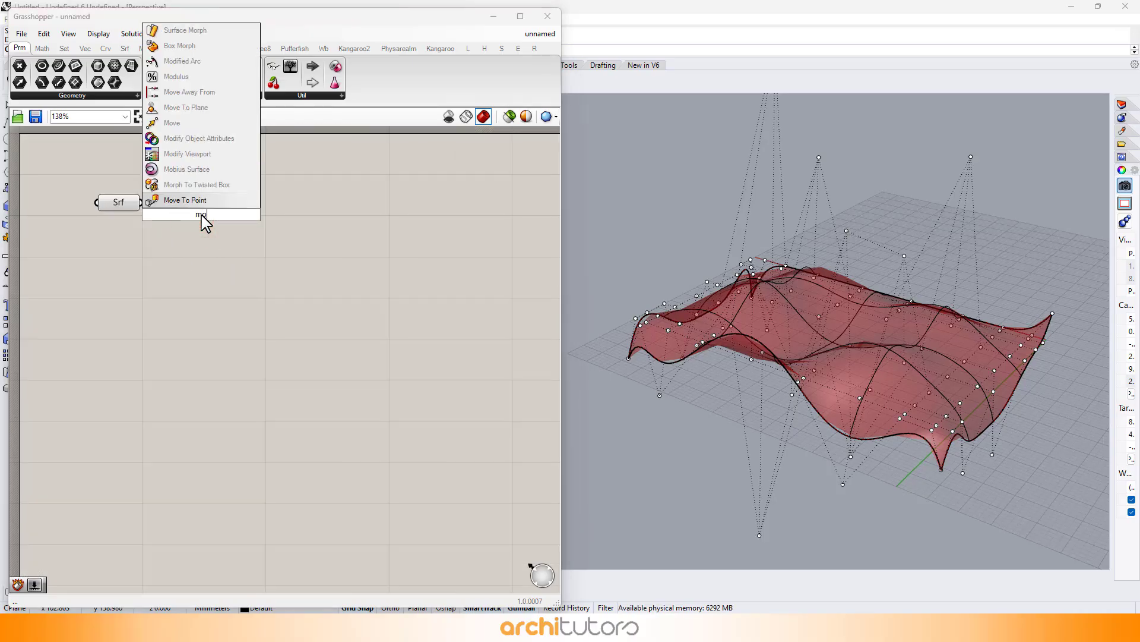
text(ve)
click(185, 202)
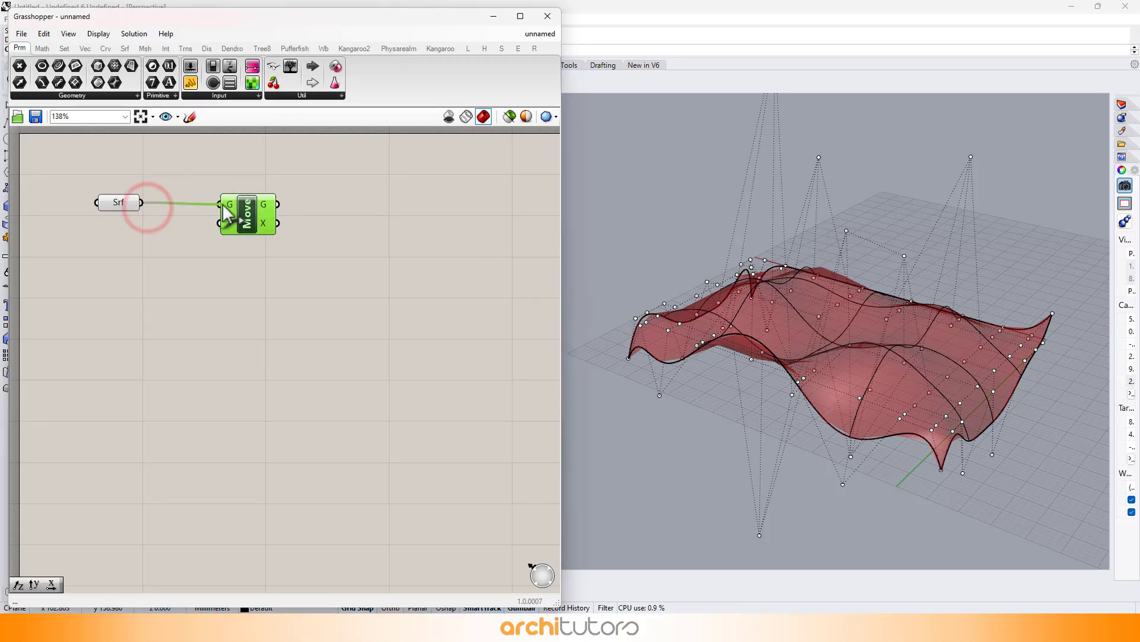
drag(223, 204, 225, 205)
drag(239, 218, 262, 216)
Add a Unit Z vector and connect it to the Move component's T input
click(224, 296)
double_click(197, 296)
text(z)
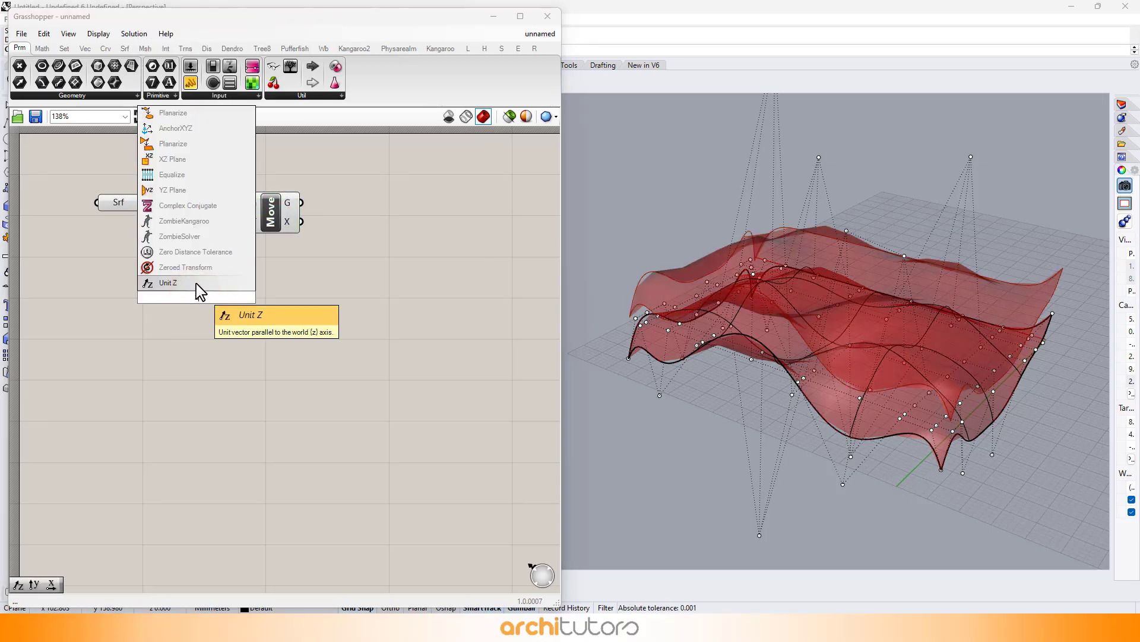
click(168, 283)
drag(233, 234, 243, 221)
drag(193, 296, 195, 264)
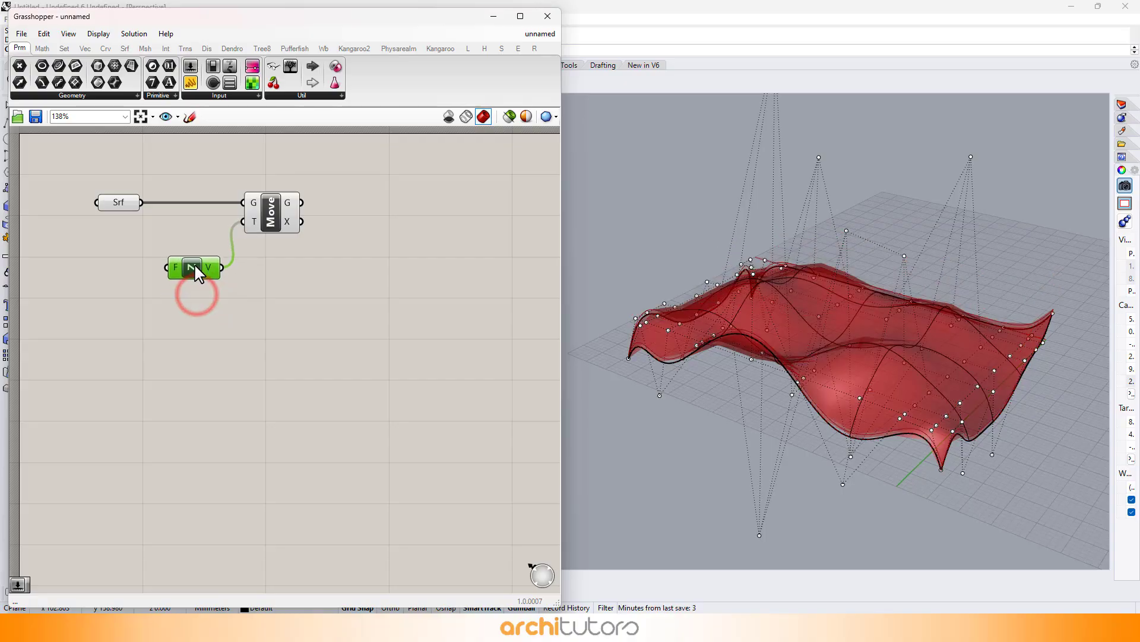
Add a number slider with the value 20 and connect it to the Unit Z factor input
click(155, 303)
scroll(82, 279, up, 2)
double_click(80, 271)
text(20)
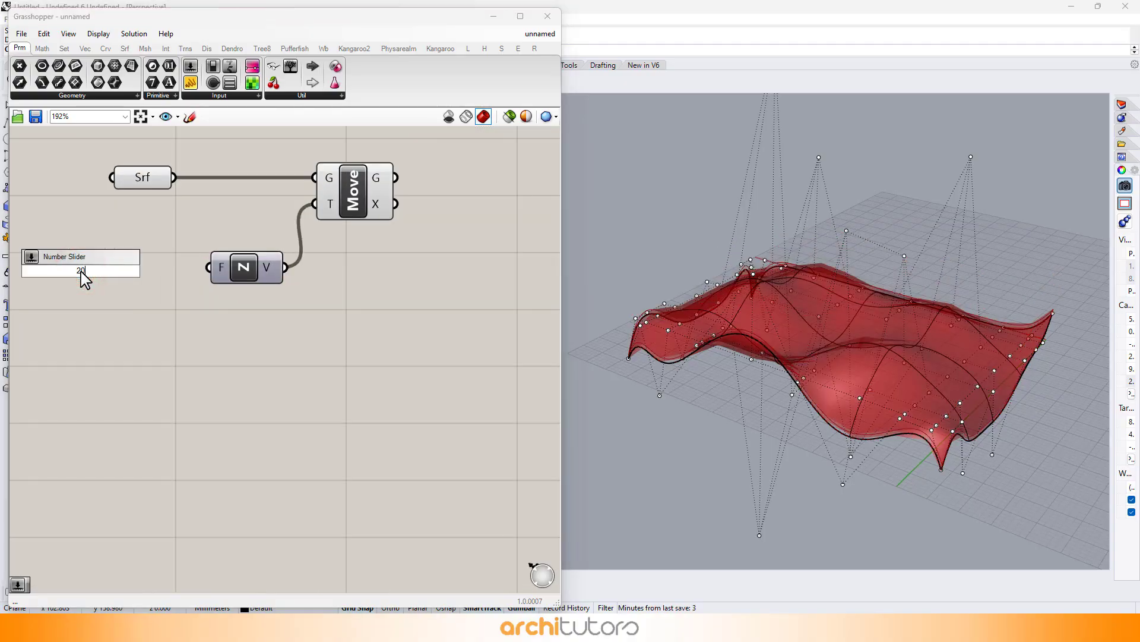
key(Return)
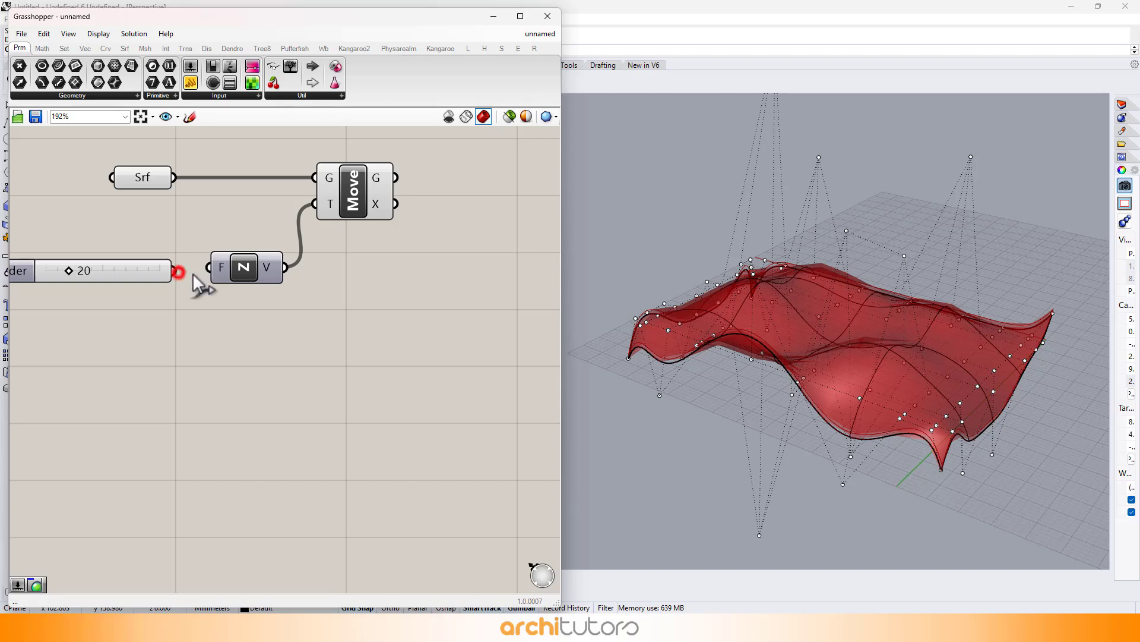
drag(193, 276, 227, 279)
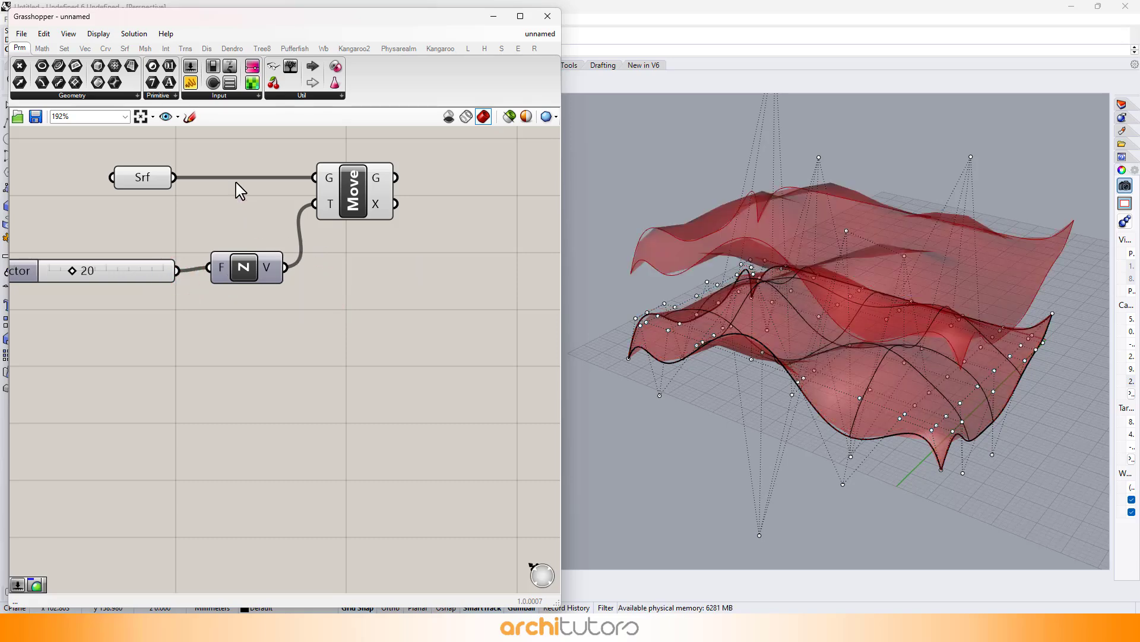
Turn off the preview of the original Surface parameter and the components feeding the Move component
drag(245, 159, 157, 329)
middle_click(157, 328)
click(186, 304)
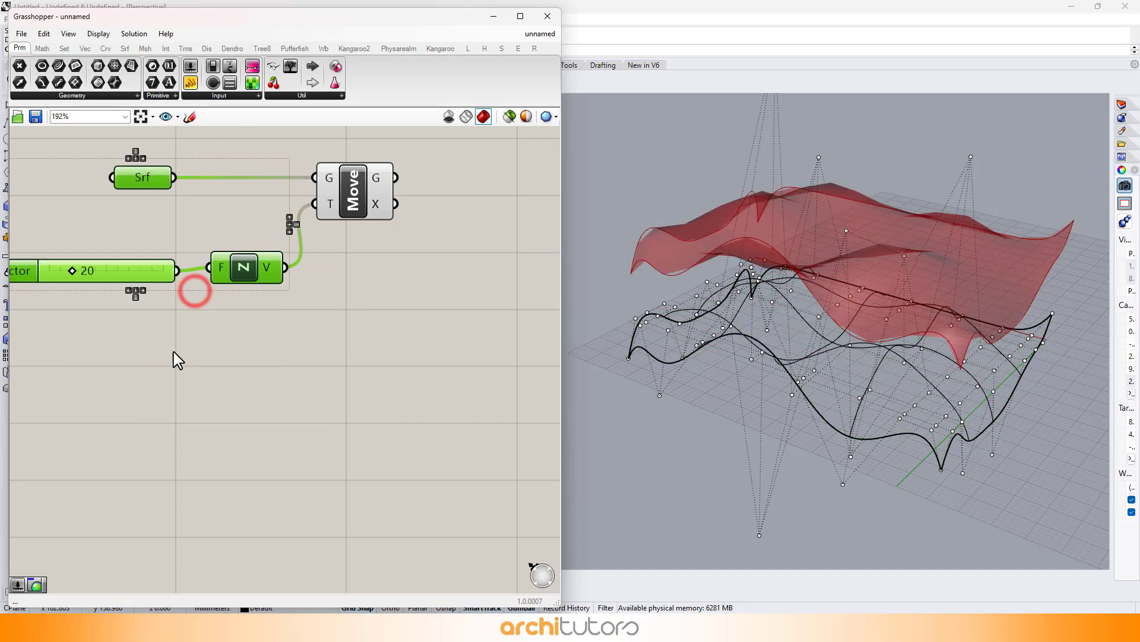
click(172, 355)
Set the Grasshopper preview mesh quality to High Quality
click(548, 117)
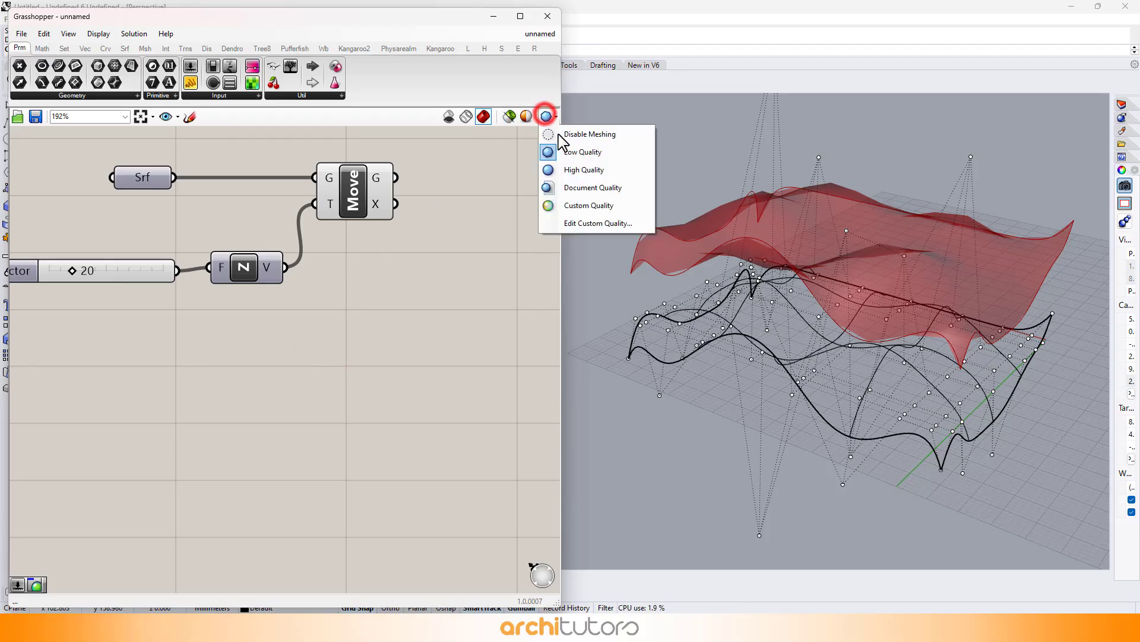
click(582, 171)
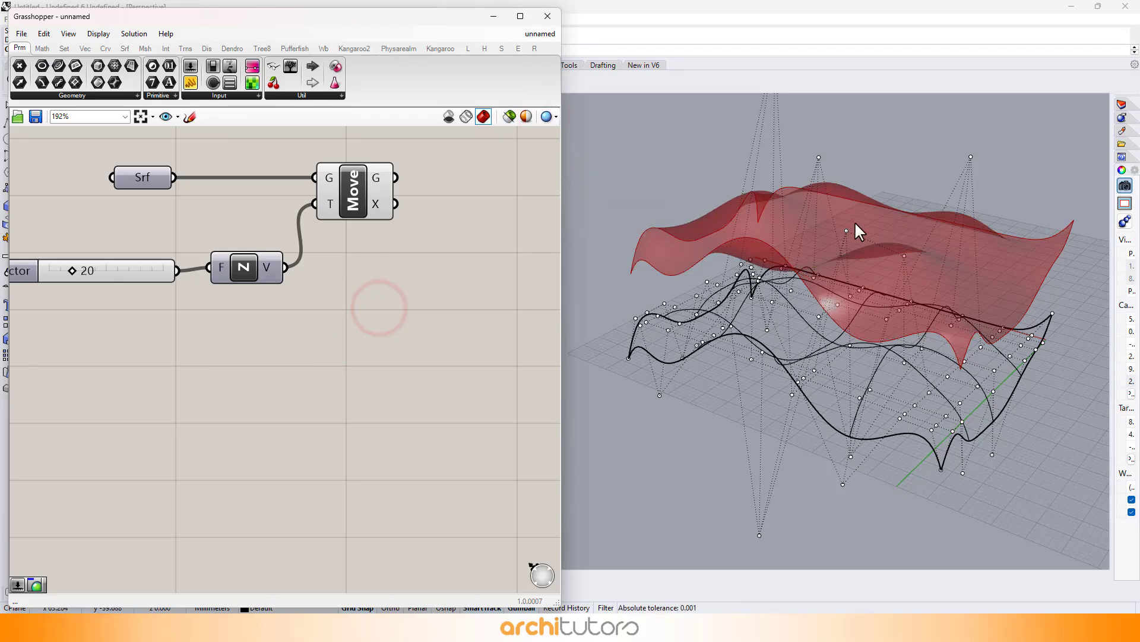
right_drag(855, 224, 857, 240)
click(454, 252)
click(653, 159)
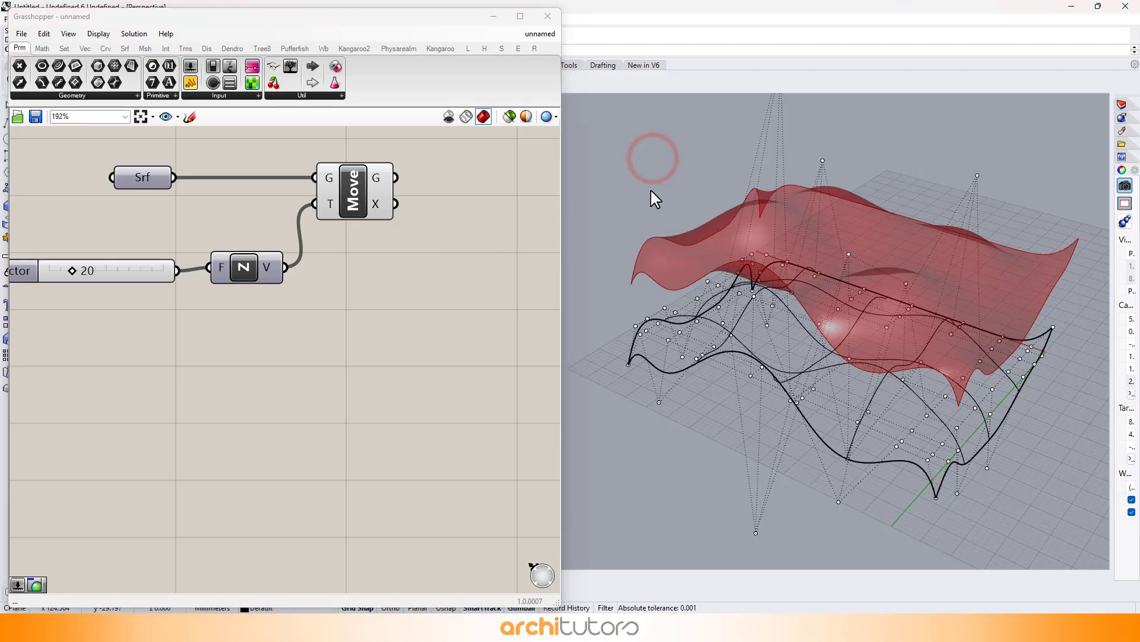
scroll(660, 228, down, 5)
scroll(689, 235, up, 5)
mouse_move(689, 227)
right_down()
mouse_move(692, 244)
mouse_move(693, 232)
right_up()
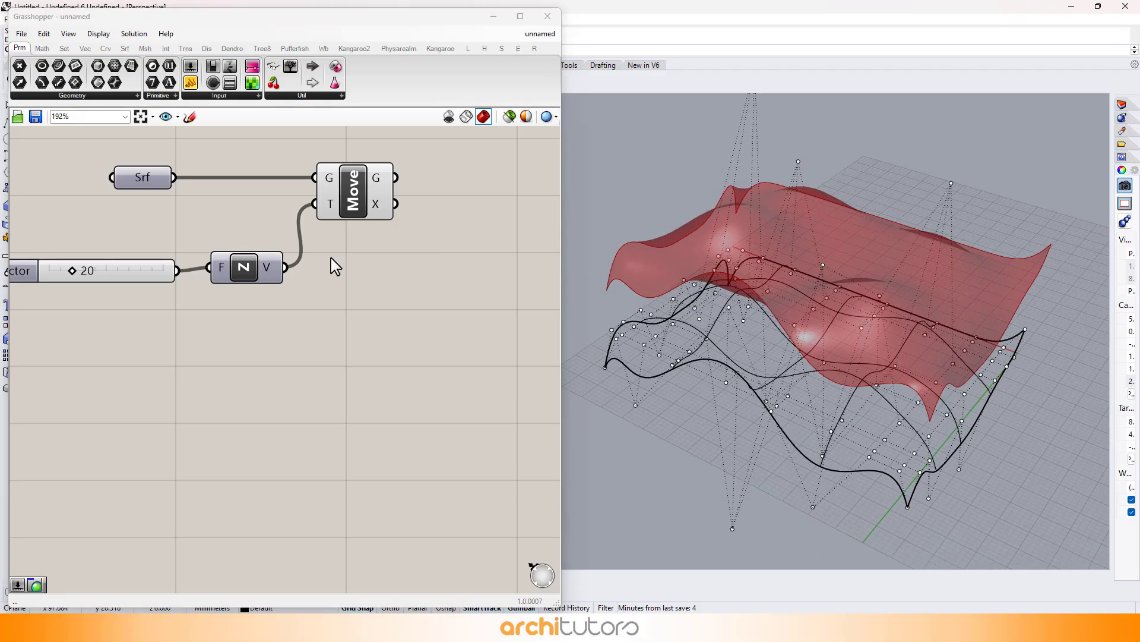
Add a Mesh Surface component and connect the moved geometry to its S input
scroll(291, 254, down, 2)
right_drag(386, 268, 329, 268)
click(300, 224)
click(318, 260)
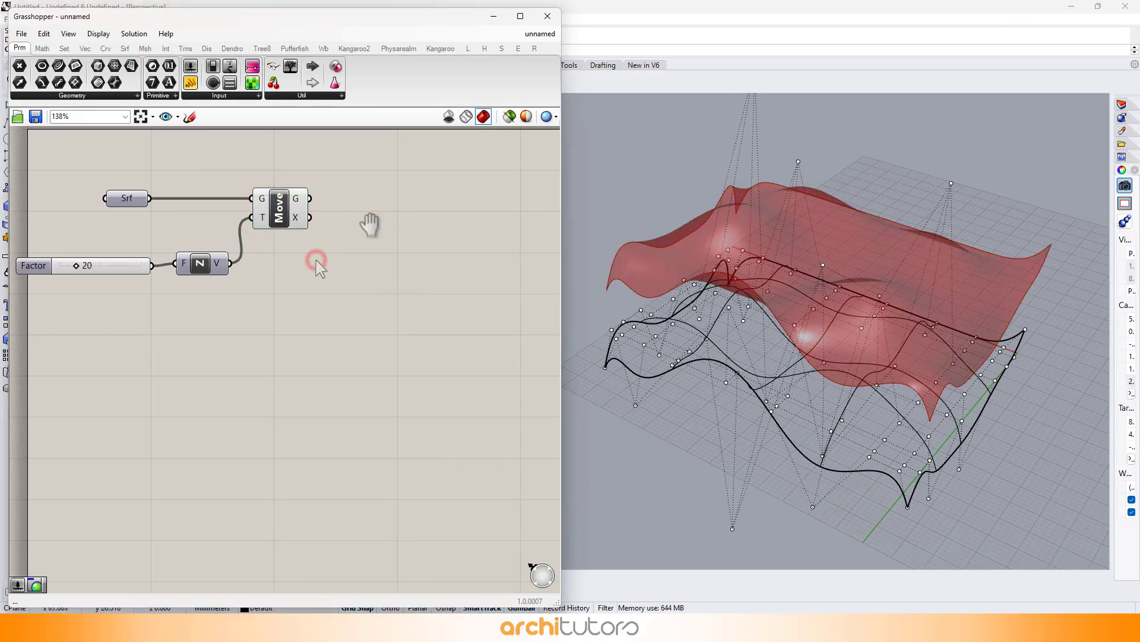
right_drag(372, 224, 331, 206)
scroll(332, 206, up, 1)
double_click(345, 226)
text(mesh)
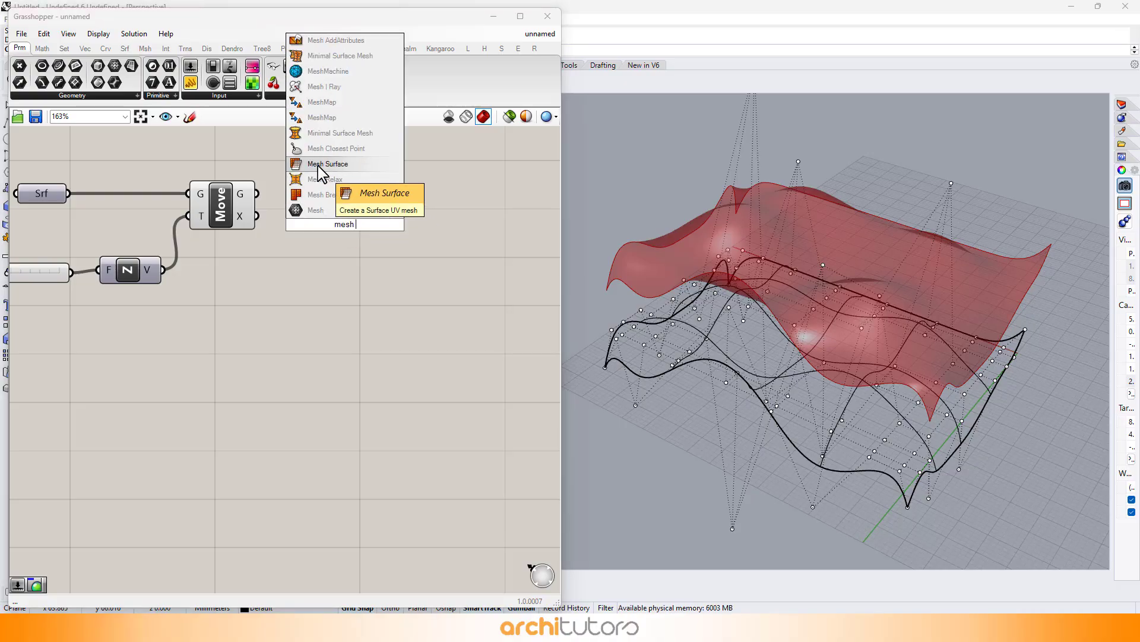
click(327, 164)
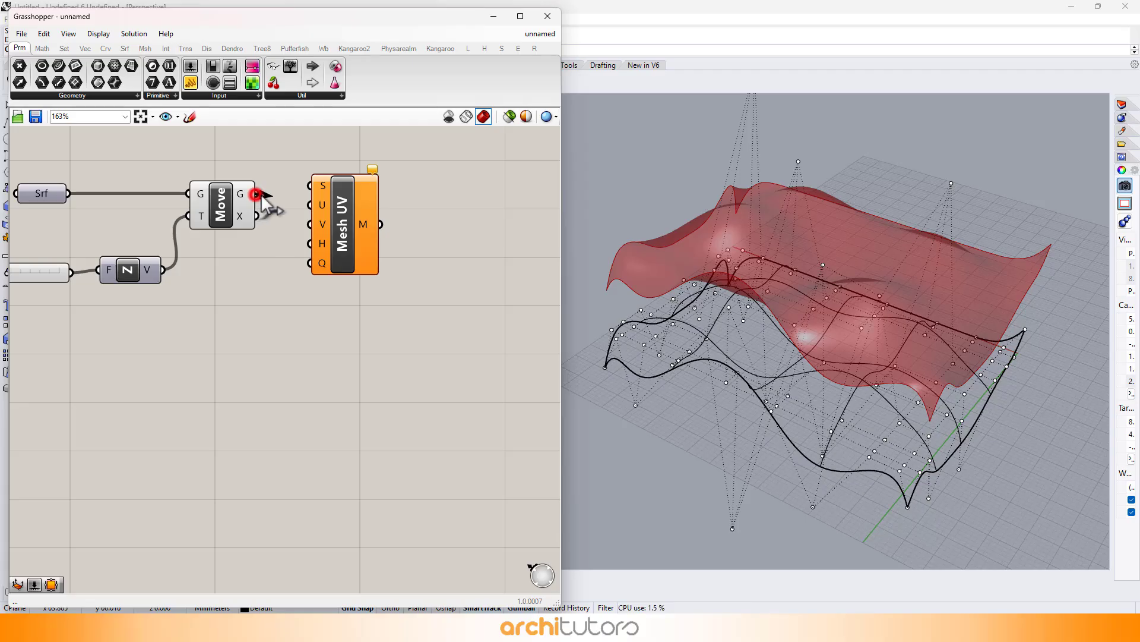
drag(255, 195, 407, 223)
click(305, 276)
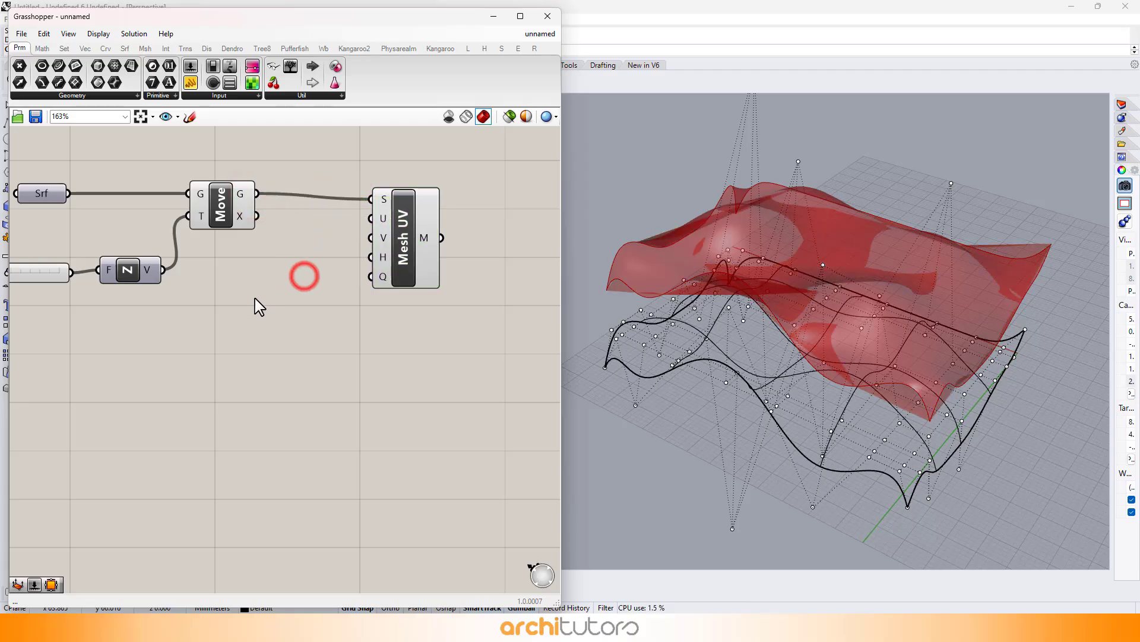
Add a number slider with the value 40 and connect it to both the U and V count inputs of Mesh UV
double_click(243, 306)
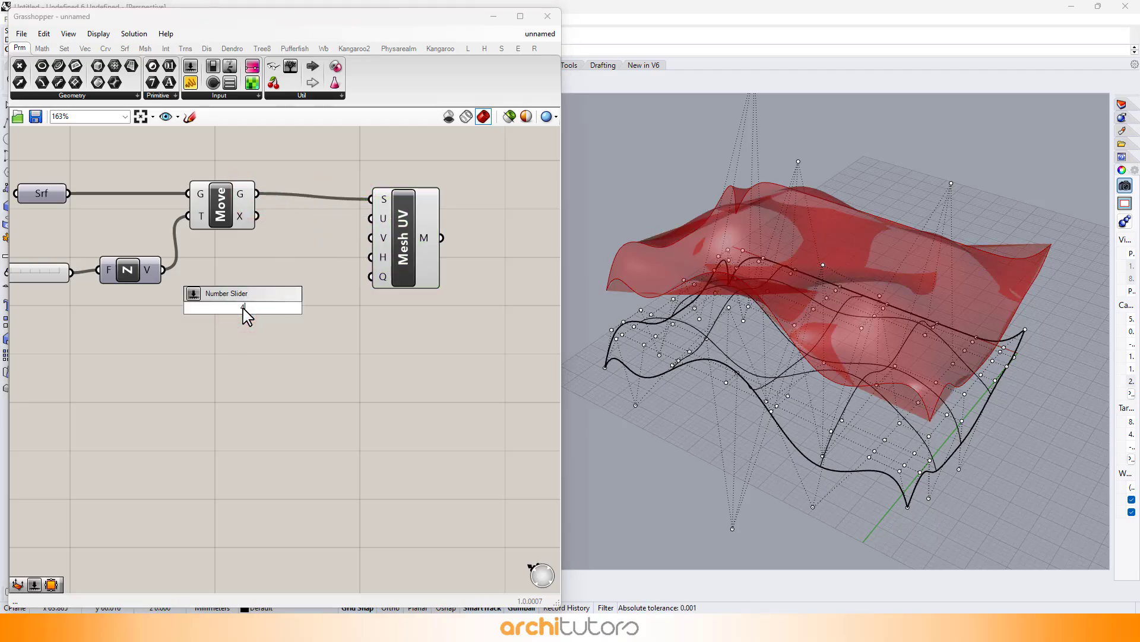
key(Return)
drag(342, 267, 373, 239)
drag(400, 249, 437, 249)
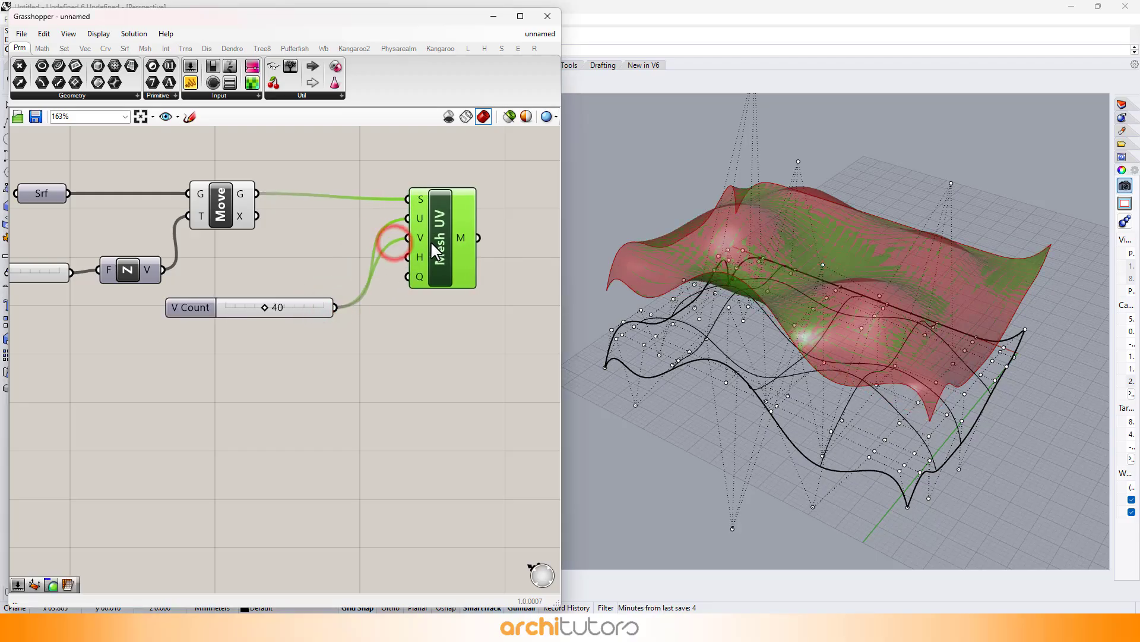
click(417, 366)
scroll(263, 311, up, 2)
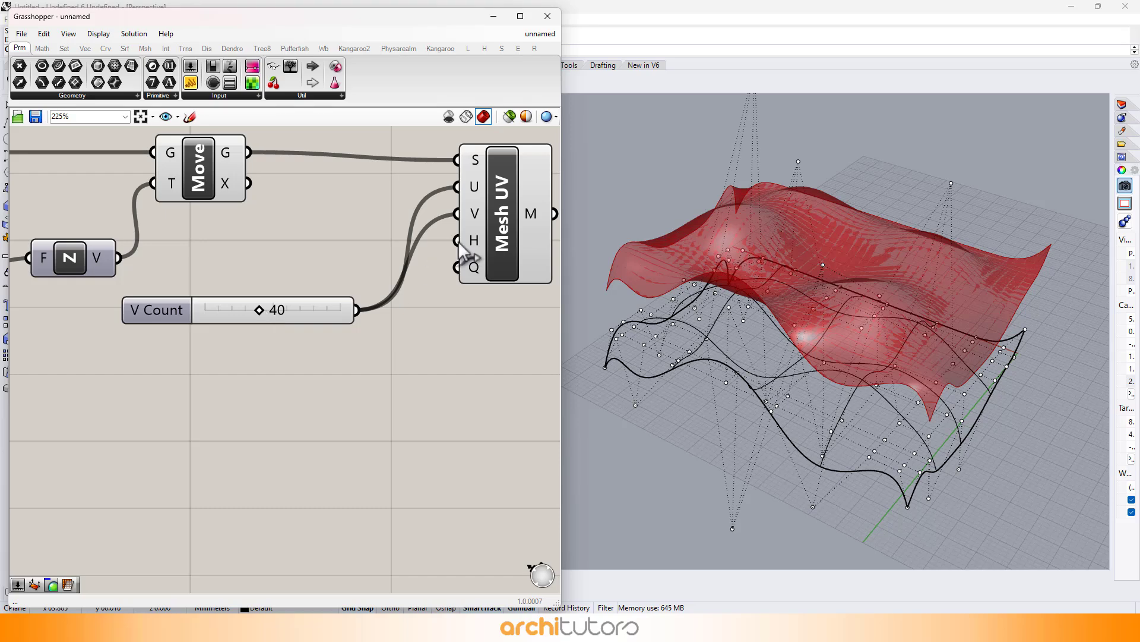
Lower the slider feeding the mesh's U and V counts to 4
click(506, 219)
right_drag(898, 286, 854, 321)
scroll(853, 322, up, 5)
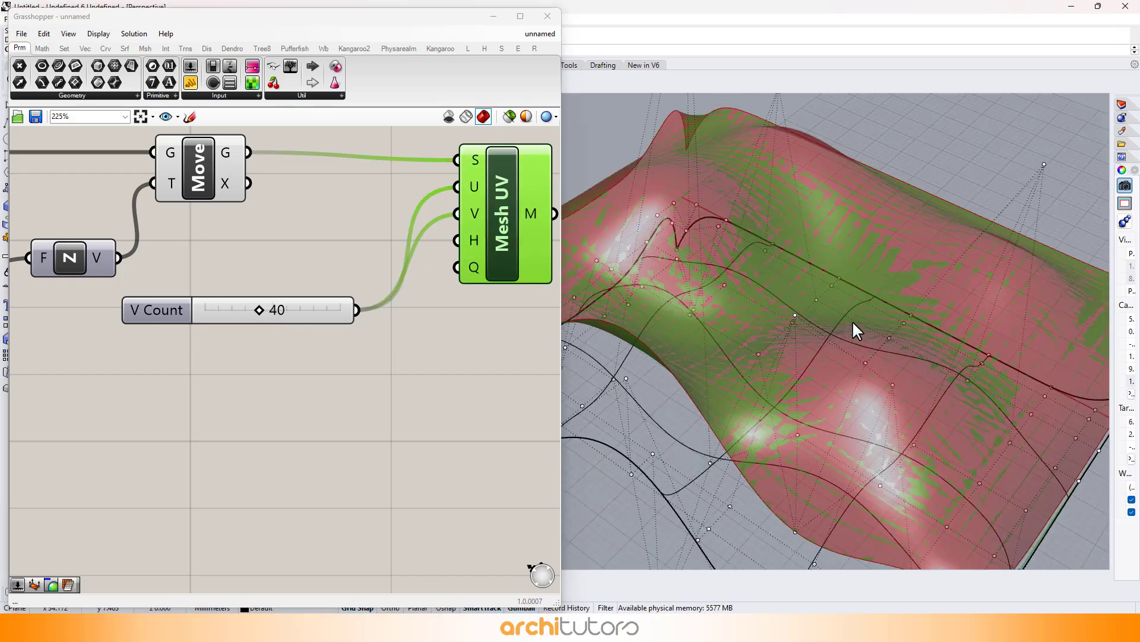
scroll(853, 297, down, 3)
drag(266, 314, 212, 315)
Turn off the preview of the Move component
scroll(255, 201, down, 3)
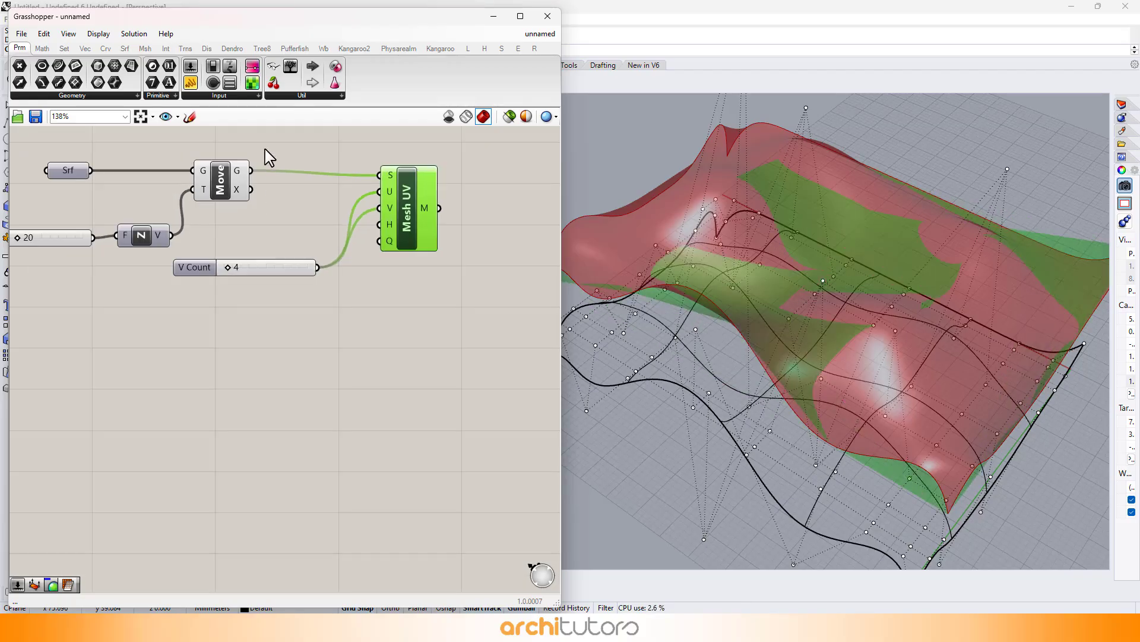
click(232, 189)
middle_click(241, 197)
click(276, 159)
scroll(288, 245, up, 1)
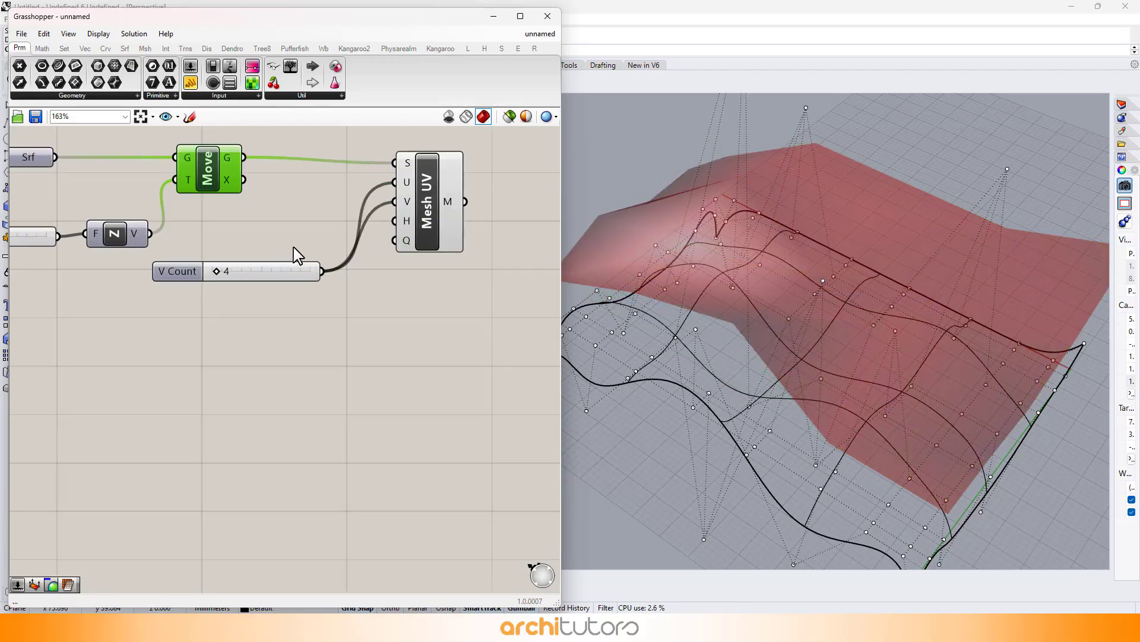
Set the slider feeding the mesh's U and V counts to 40
click(426, 222)
right_drag(720, 299, 701, 289)
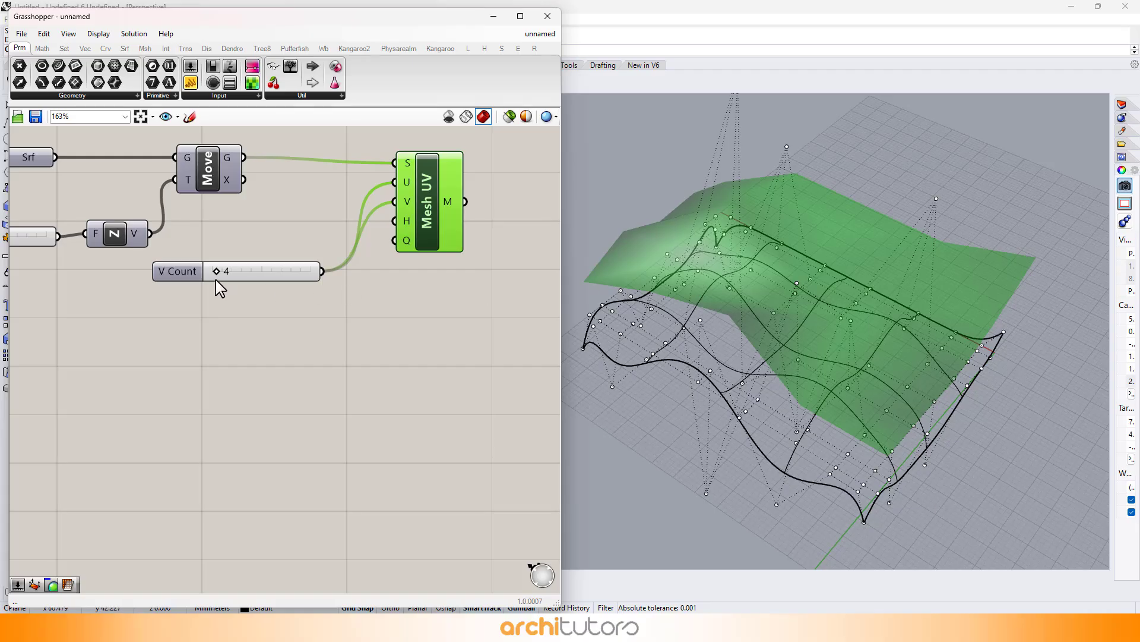
drag(219, 272, 249, 272)
double_click(254, 272)
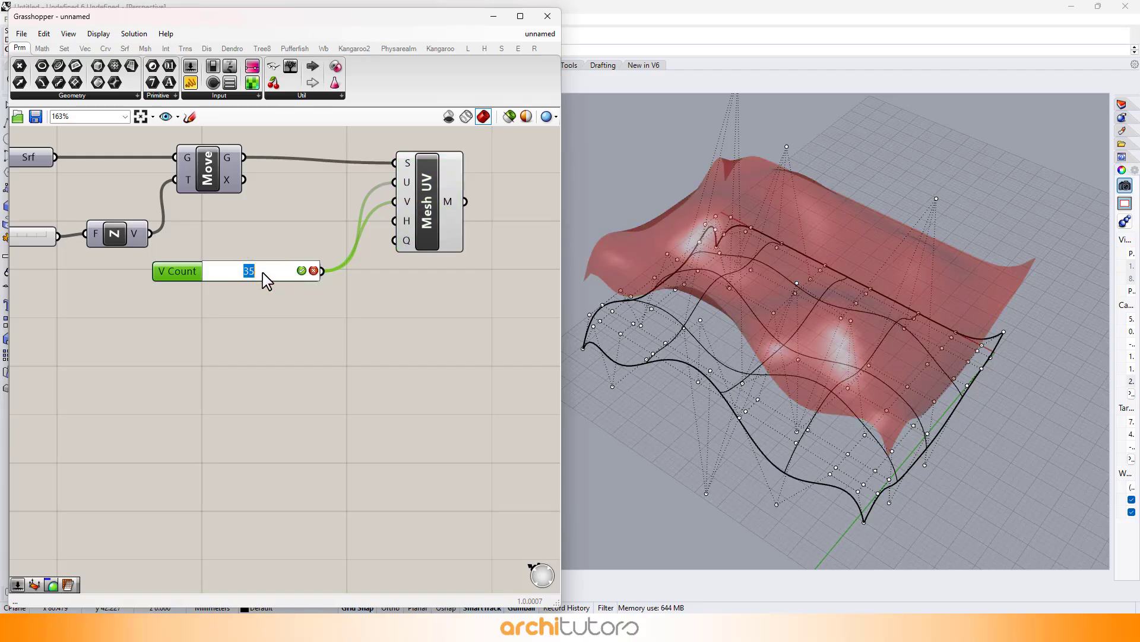
key(Return)
click(337, 401)
Add a Deconstruct Mesh component below the Mesh UV output and connect the mesh to its M input
right_drag(357, 314, 334, 311)
scroll(334, 310, down, 2)
right_drag(468, 232, 369, 224)
scroll(369, 224, up, 1)
scroll(861, 338, down, 2)
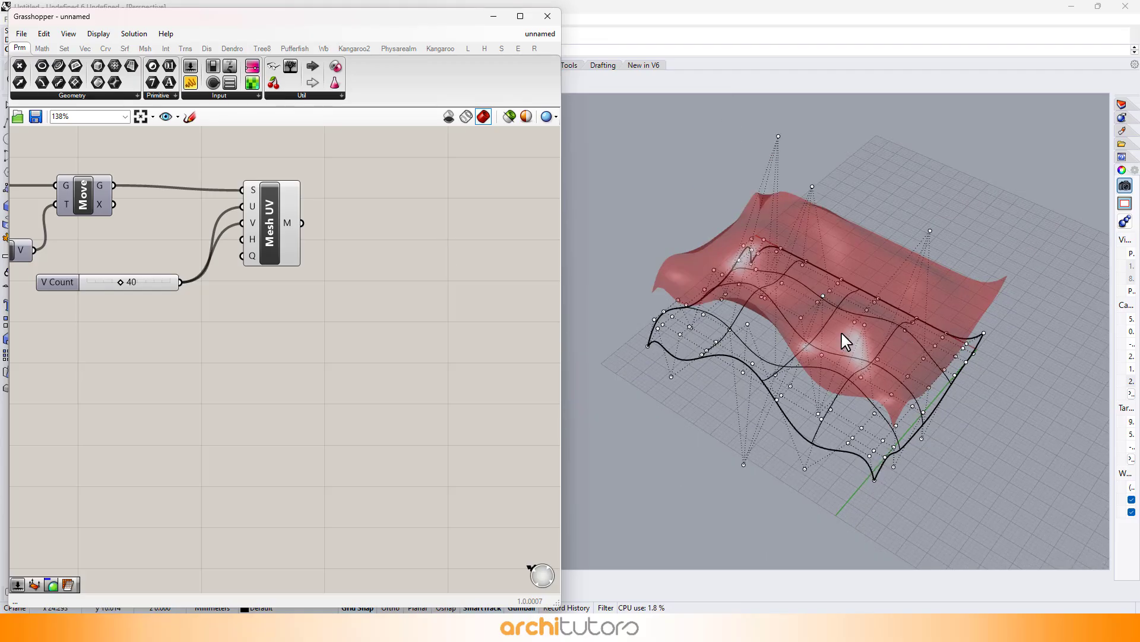
scroll(812, 318, up, 2)
scroll(391, 224, up, 1)
click(323, 225)
double_click(323, 226)
text(demes)
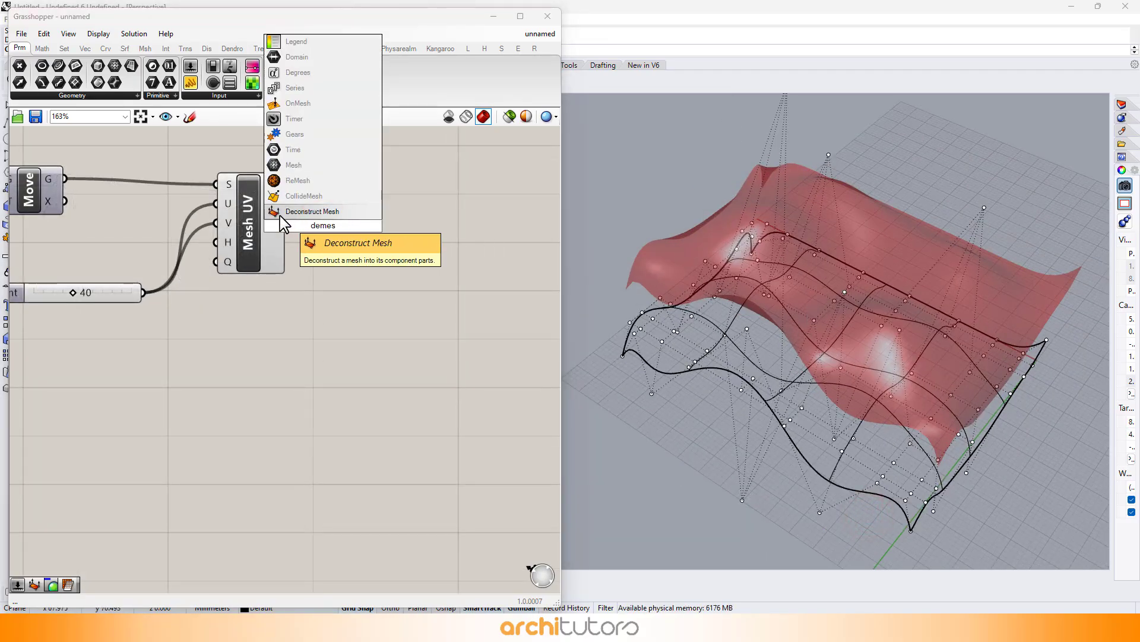
click(325, 214)
drag(308, 222, 362, 309)
click(437, 250)
Add an Image Sampler beside Deconstruct Mesh and shrink its frame
right_drag(394, 260, 337, 259)
double_click(419, 278)
text(image)
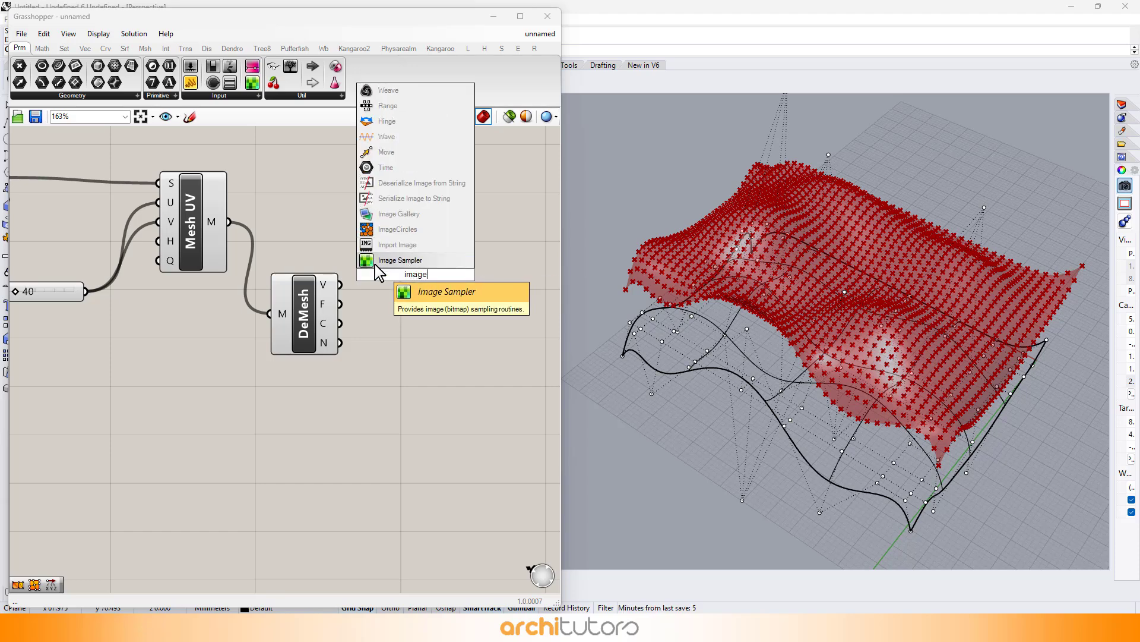
click(394, 261)
drag(399, 275, 455, 348)
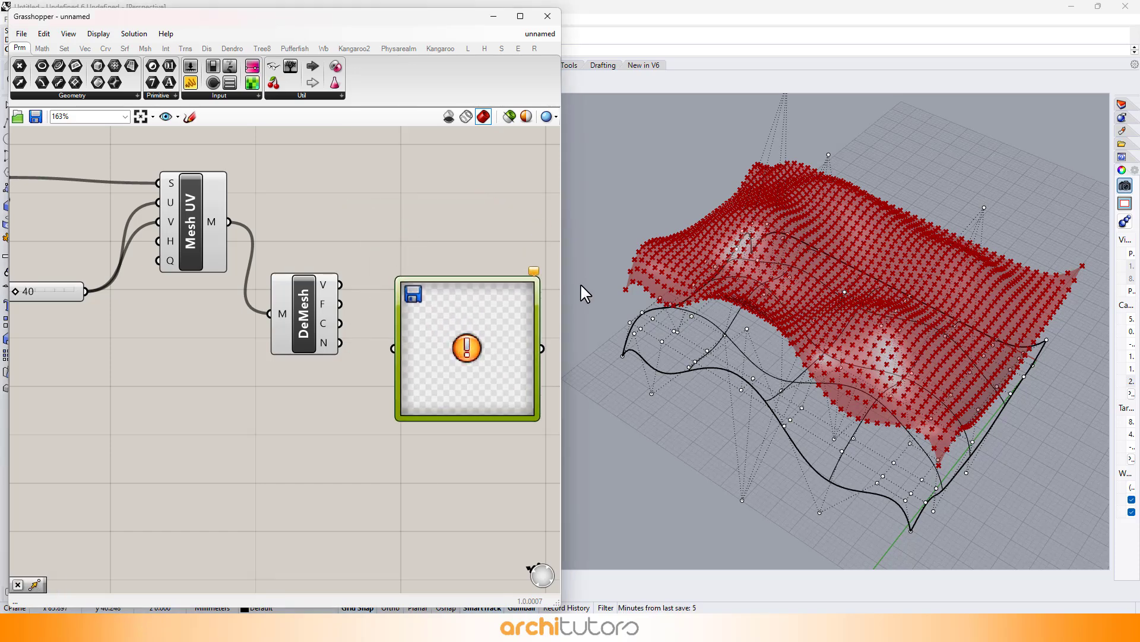
drag(535, 284, 506, 331)
right_drag(371, 321, 295, 307)
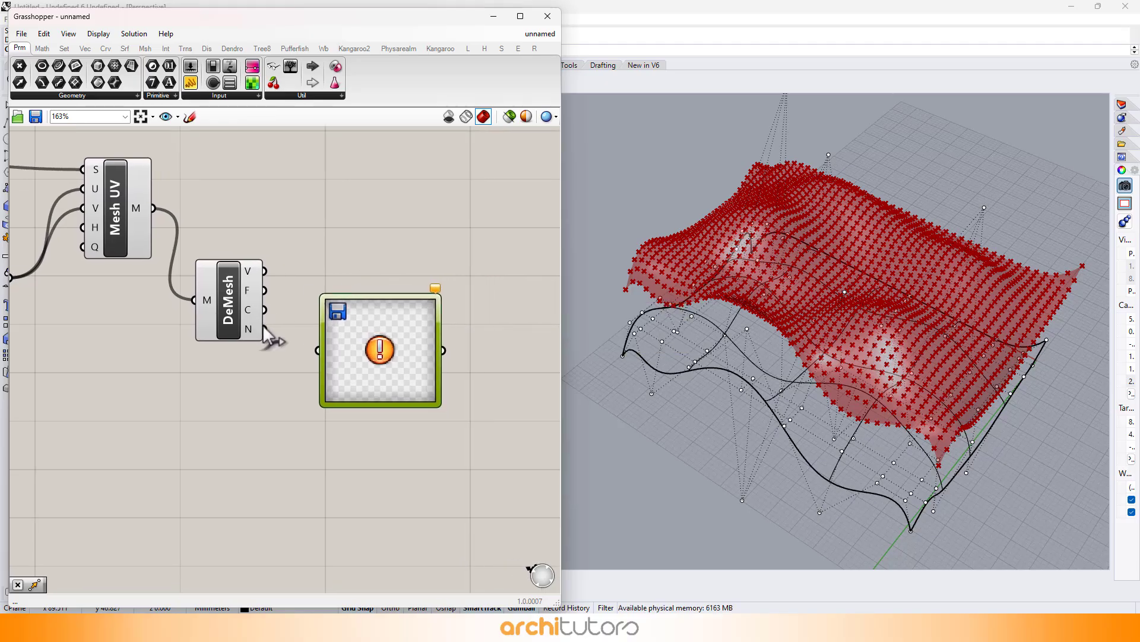
Connect the deconstructed mesh's normals to the Image Sampler, load the cyan, magenta, purple, black and lime striped image, and widen the sampler
double_click(360, 337)
click(496, 346)
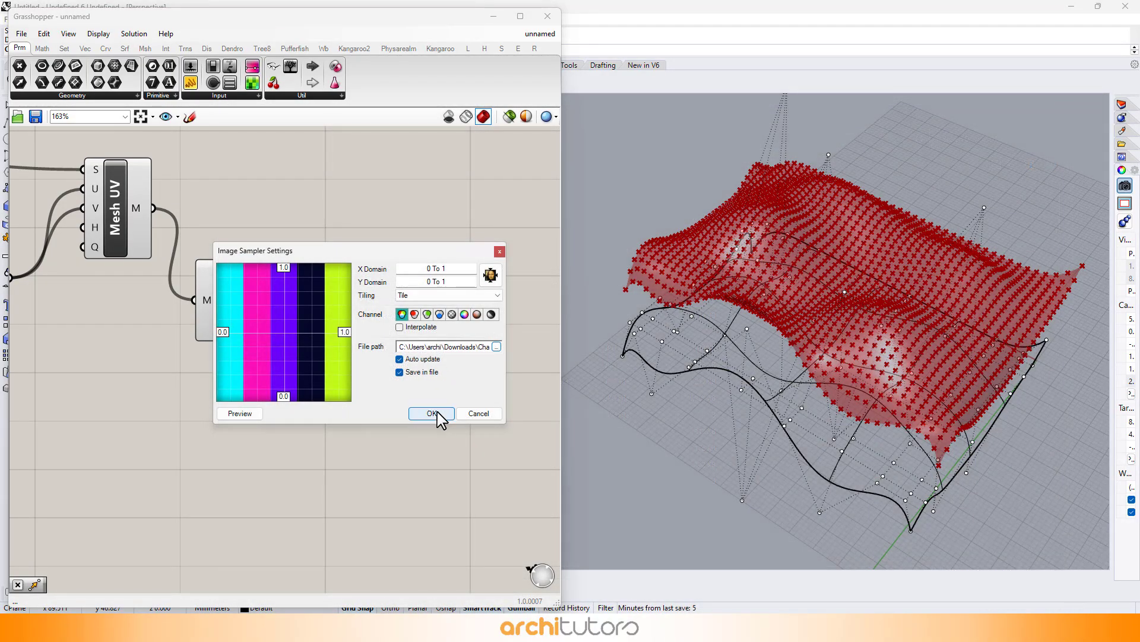
click(432, 413)
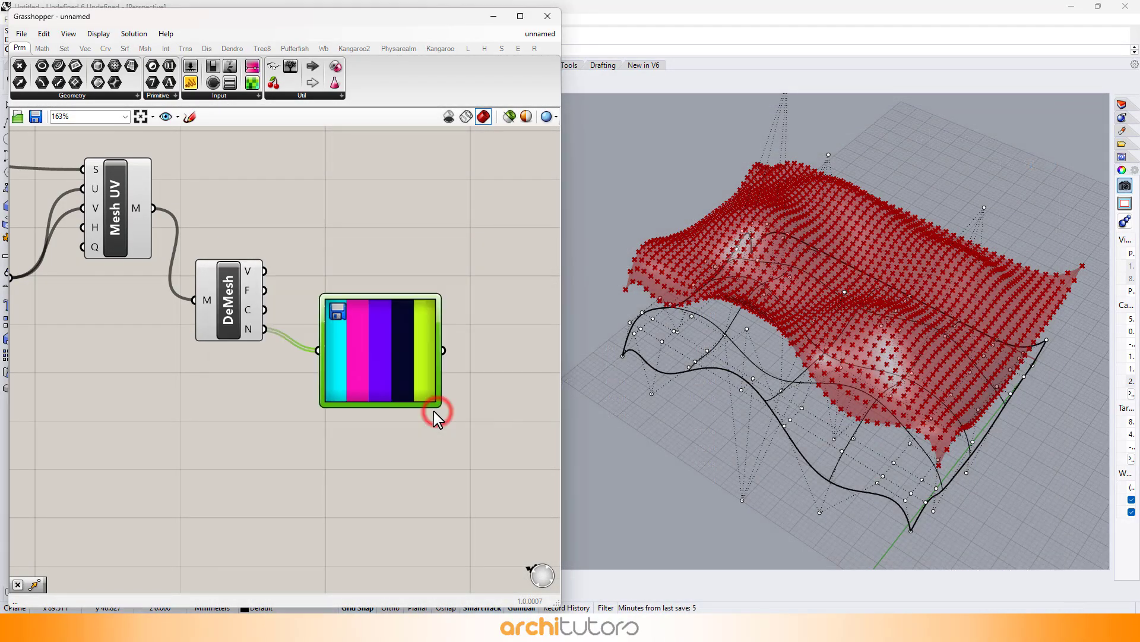
drag(439, 393, 459, 395)
click(412, 279)
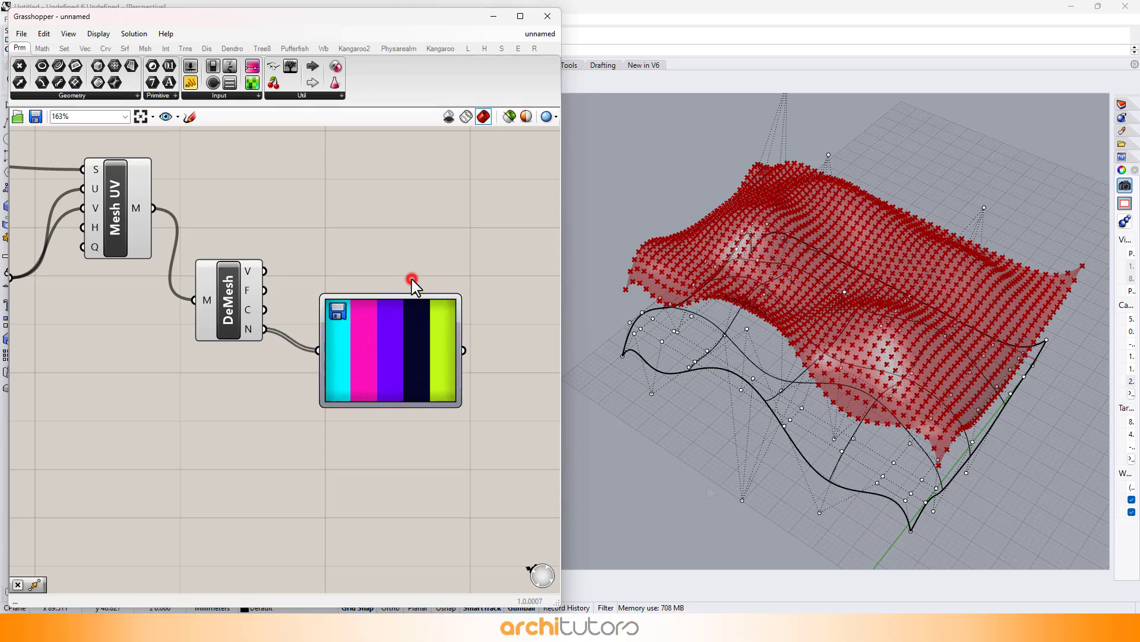
Add a Mesh Colours component and connect the Mesh UV mesh to M and the Image Sampler output to C
right_drag(488, 265, 467, 267)
double_click(468, 267)
text(mesh)
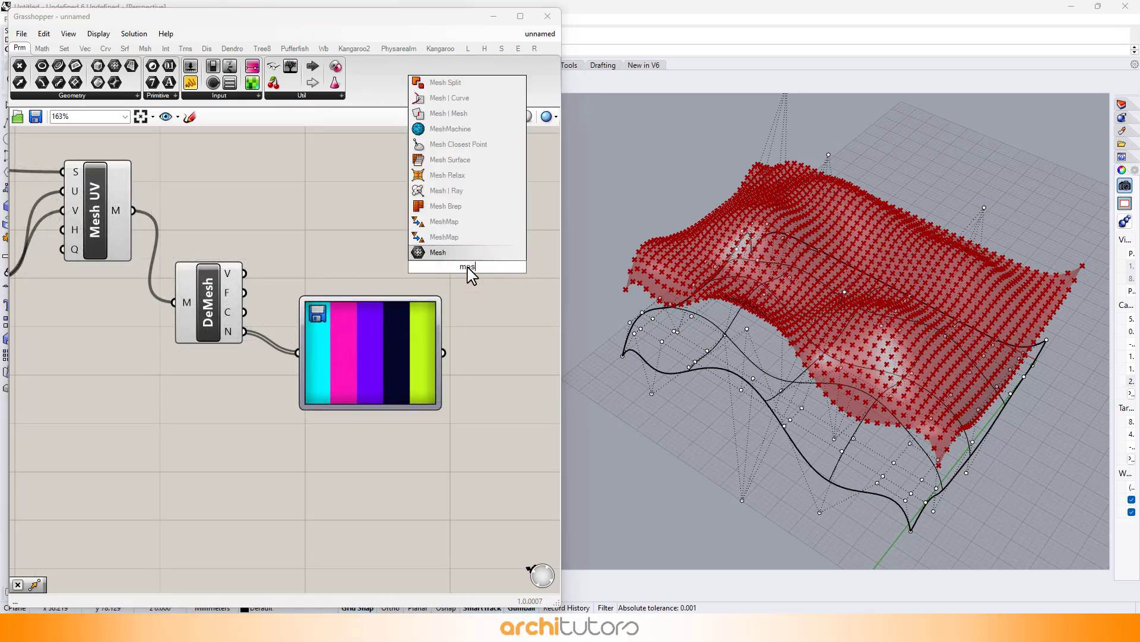
text( c)
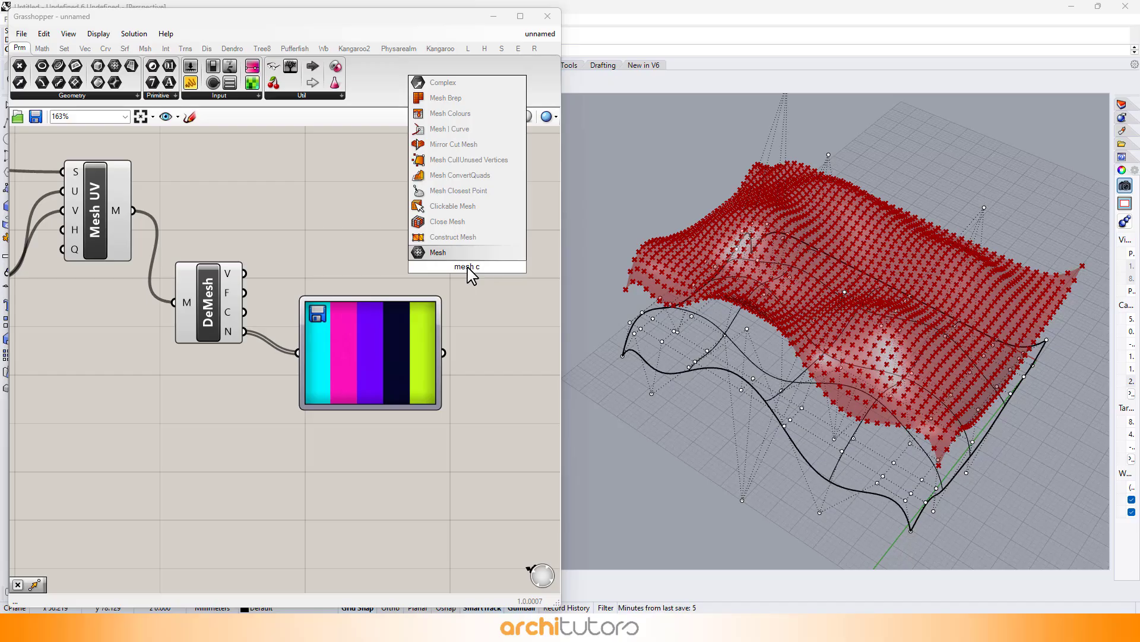
text(o)
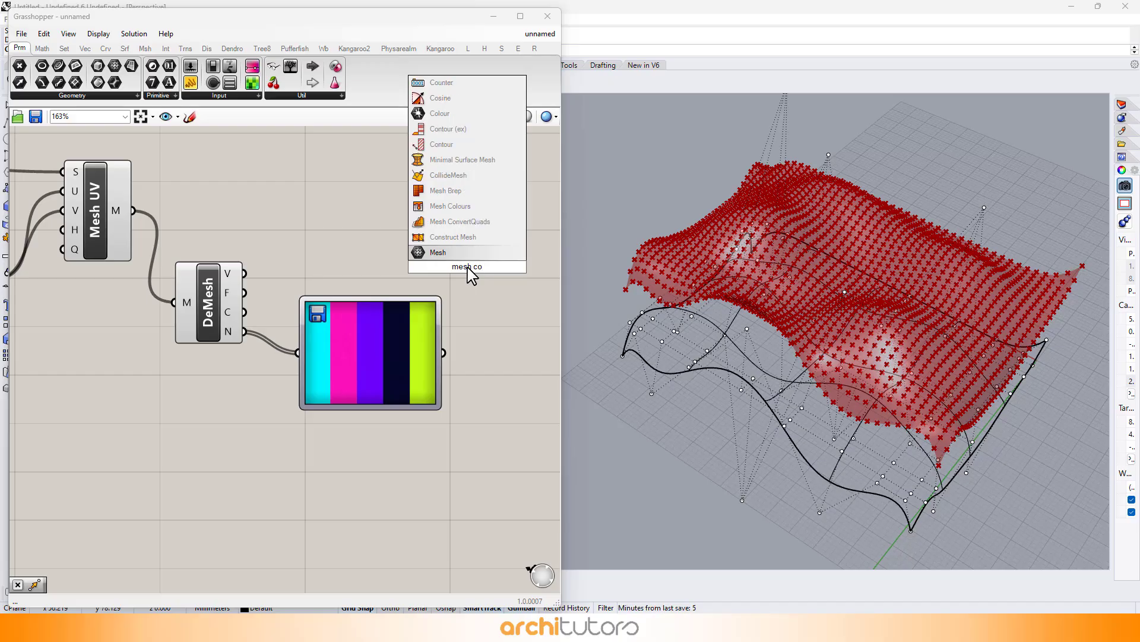
text(l)
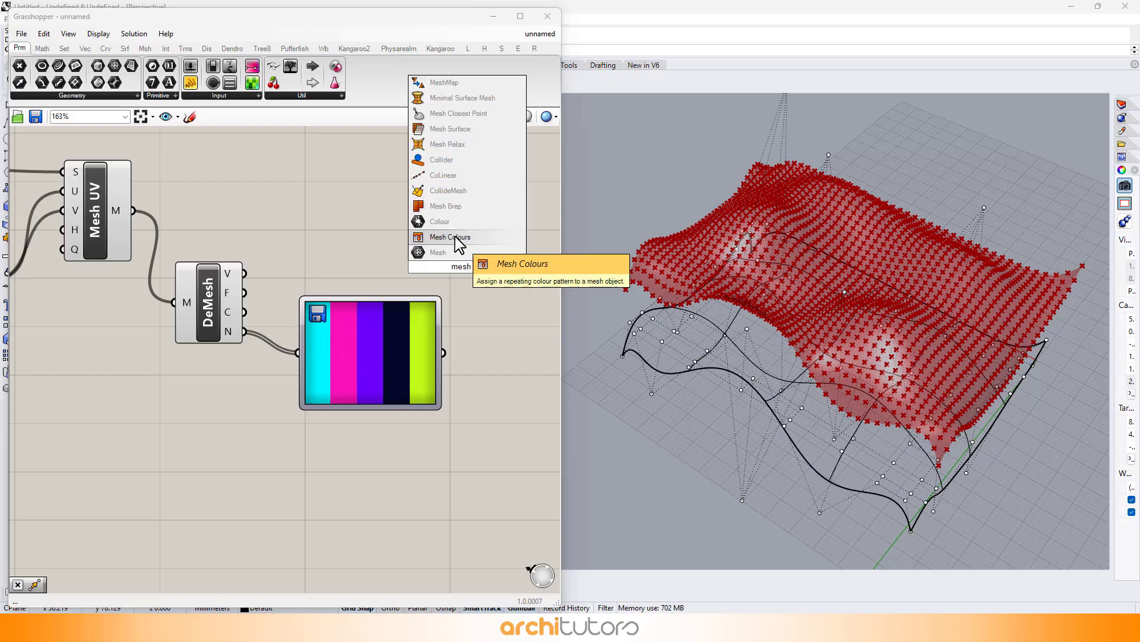
click(459, 237)
click(467, 343)
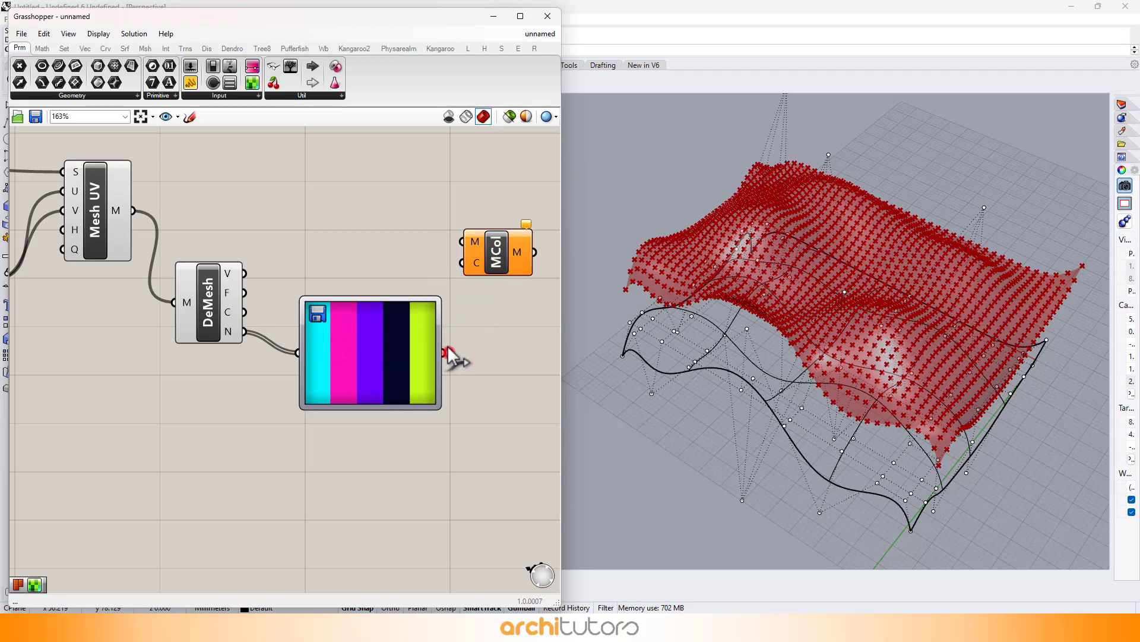
drag(152, 209, 515, 240)
click(410, 186)
Turn off the preview of all components preceding Mesh Colours
scroll(448, 217, down, 5)
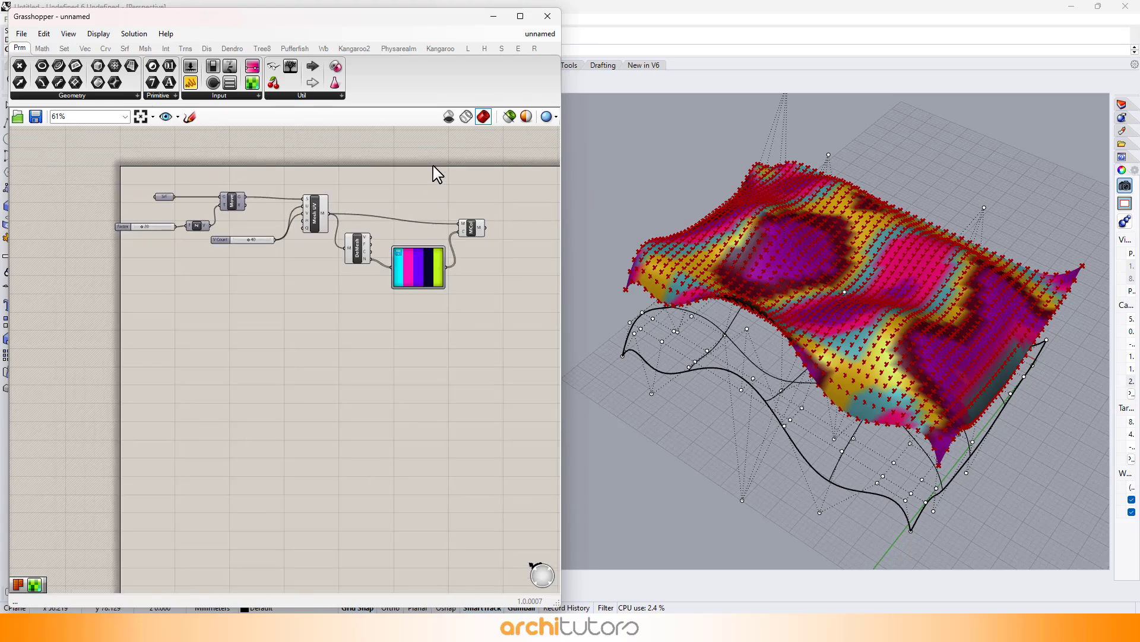
drag(436, 165, 160, 349)
middle_click(278, 329)
click(310, 288)
click(358, 378)
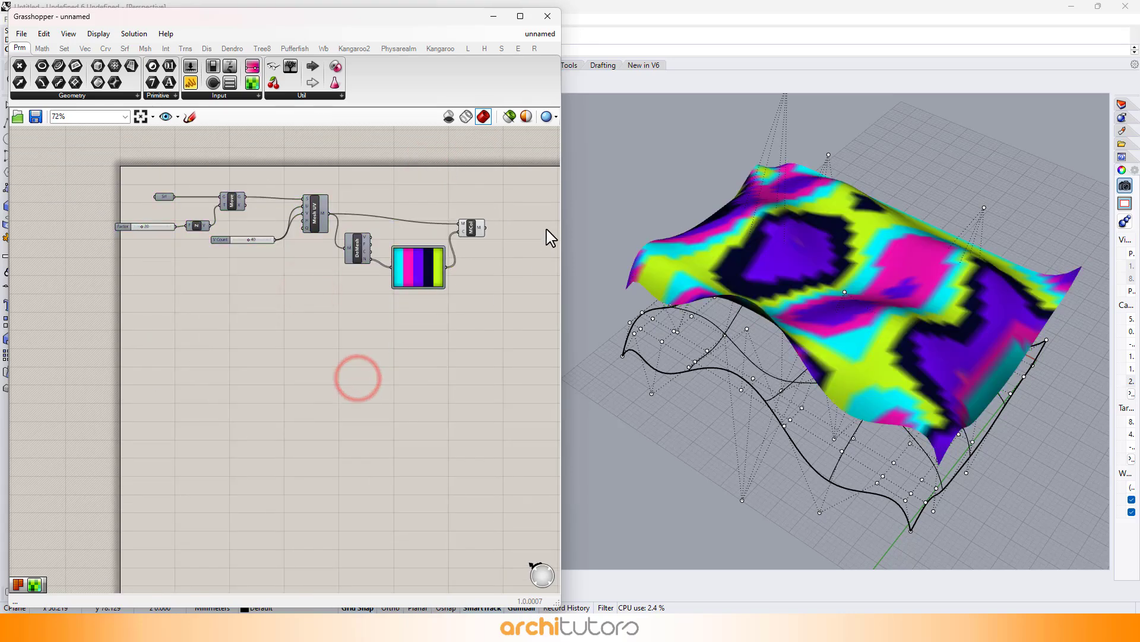
Examine the colored mesh and the connections between Deconstruct Mesh, the Image Sampler and Mesh Colours
scroll(448, 208, up, 6)
scroll(290, 284, up, 3)
scroll(291, 283, down, 2)
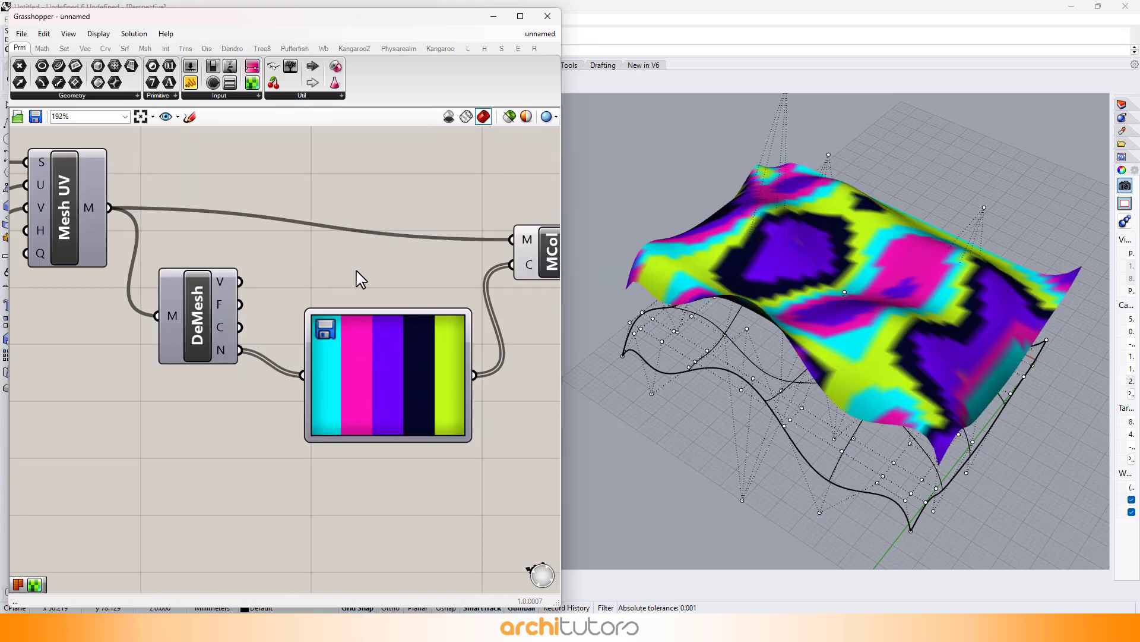
mouse_move(722, 269)
right_down()
mouse_move(707, 265)
mouse_move(722, 273)
right_up()
scroll(722, 272, down, 4)
scroll(722, 273, up, 2)
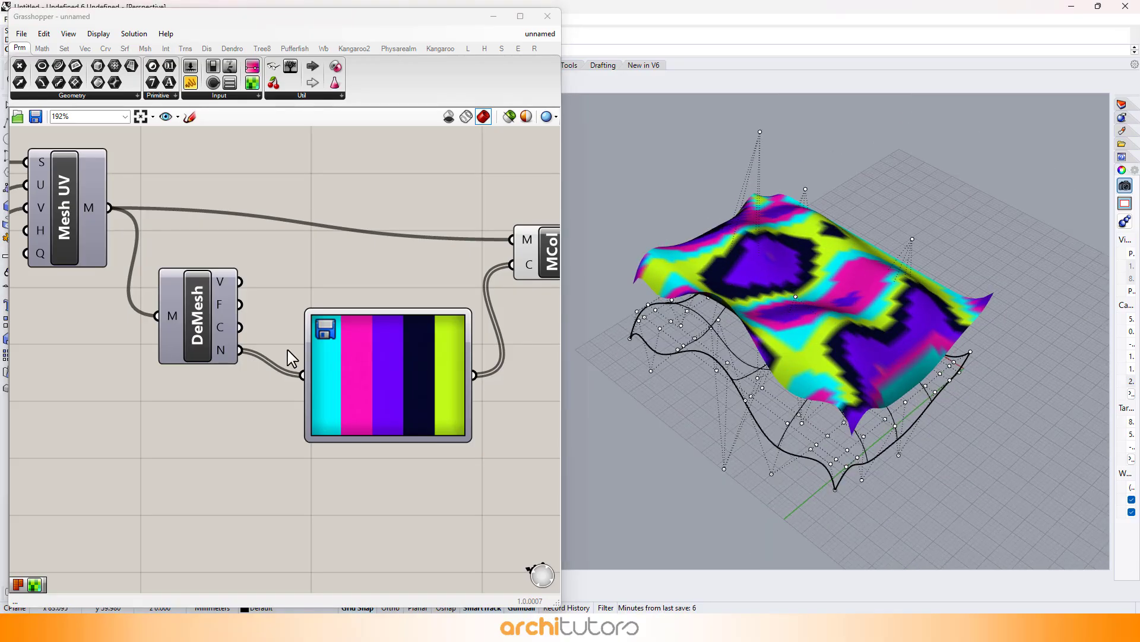
scroll(299, 298, down, 1)
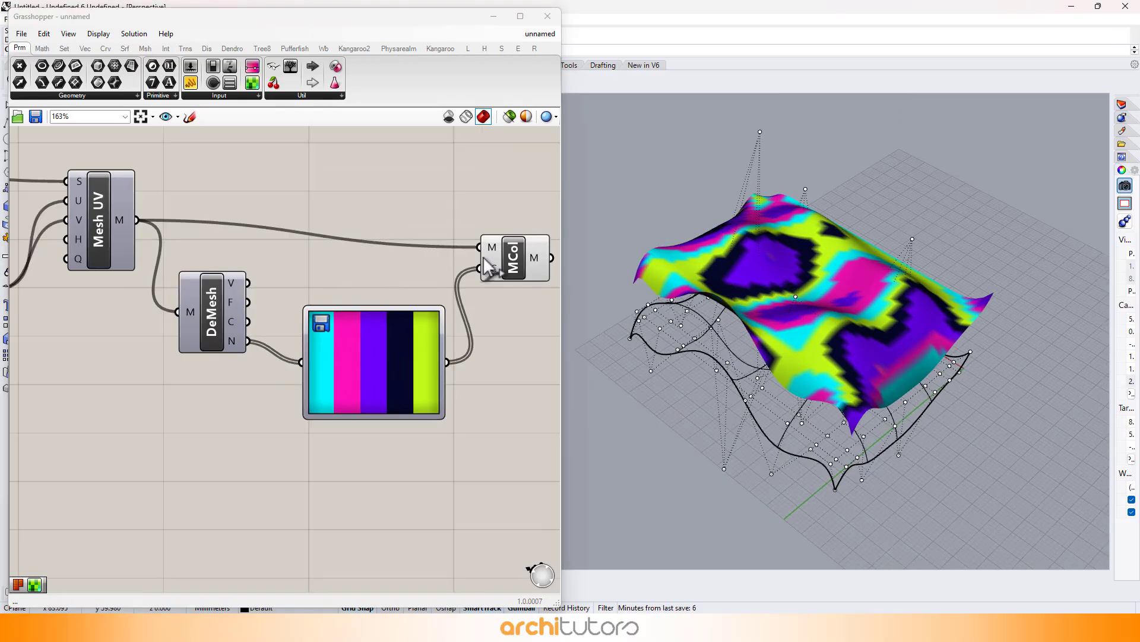
click(517, 251)
Raise the slider feeding the mesh's U and V counts to 45 and inspect the color pattern
scroll(282, 199, down, 3)
right_drag(208, 209, 247, 216)
scroll(115, 265, up, 1)
scroll(118, 266, up, 1)
right_drag(166, 275, 225, 294)
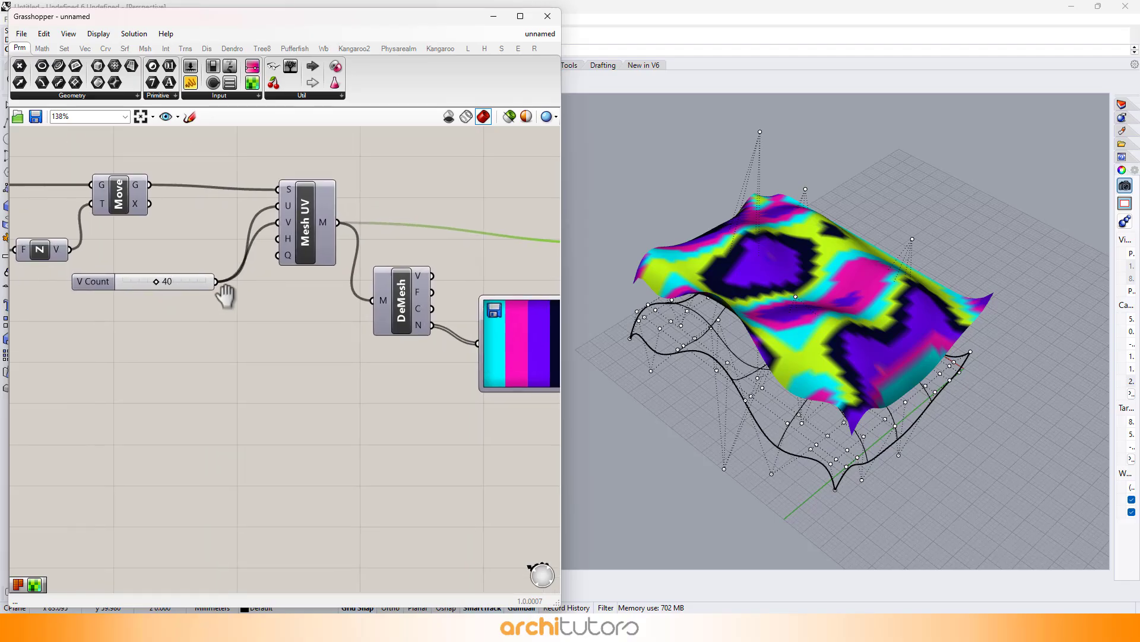
scroll(225, 293, up, 3)
mouse_move(202, 273)
mouse_down()
mouse_move(153, 277)
mouse_move(288, 260)
mouse_move(209, 274)
mouse_up()
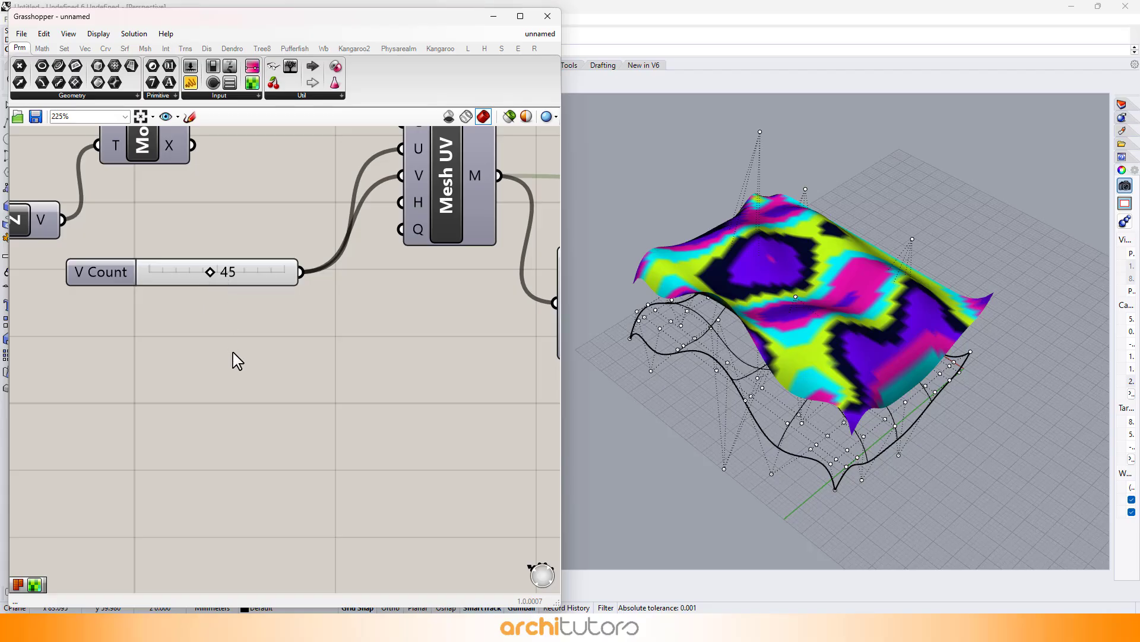
right_drag(854, 286, 772, 288)
scroll(245, 279, down, 2)
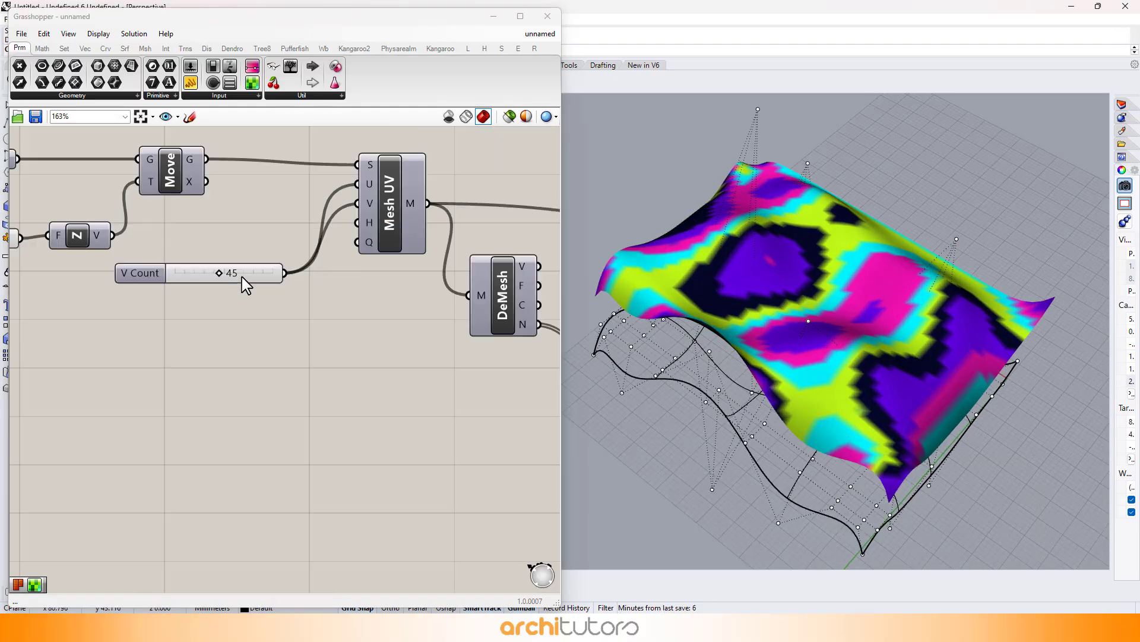
Replace the Image Sampler's picture with the five-stripe yellow, orange, pink and two-tone blue palette and inspect the recolored mesh
scroll(246, 285, down, 2)
scroll(466, 305, up, 2)
double_click(465, 305)
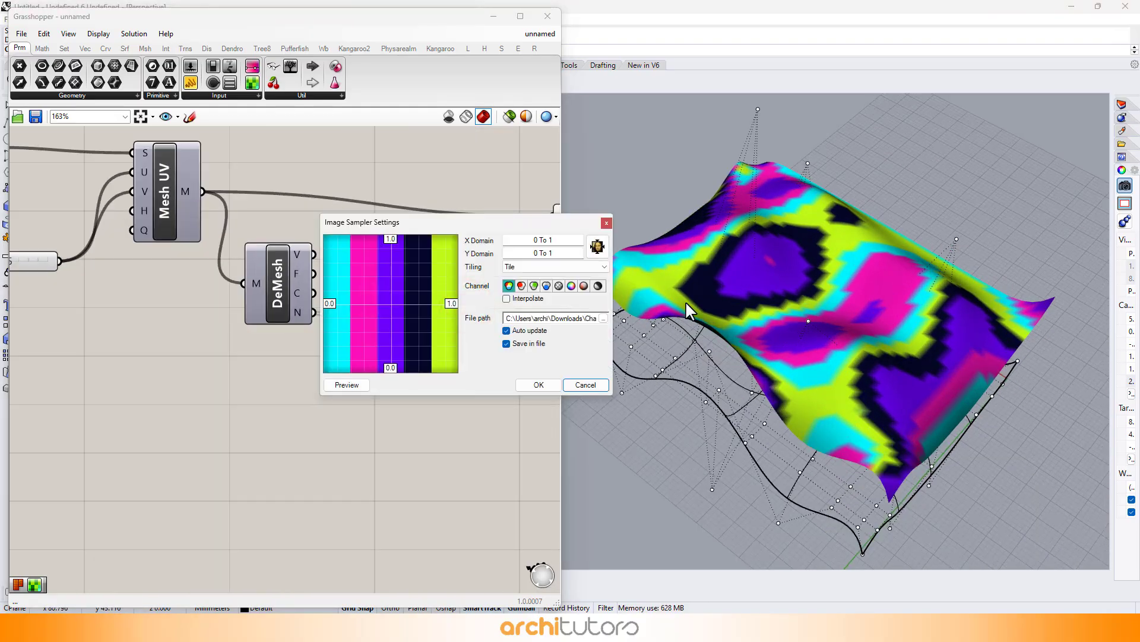
click(604, 319)
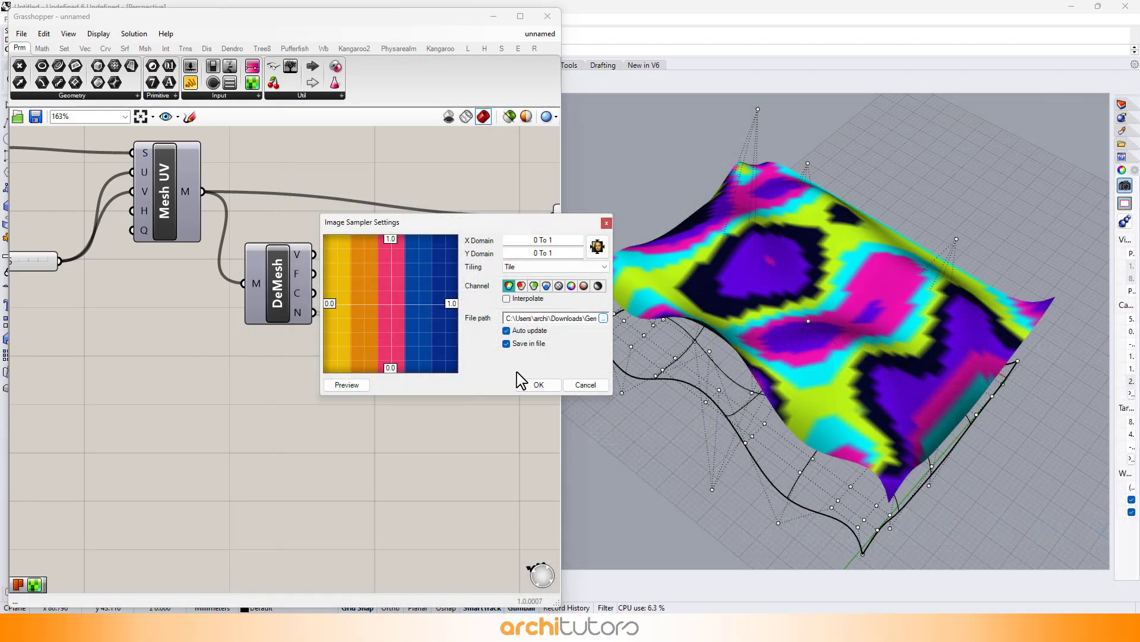
click(537, 386)
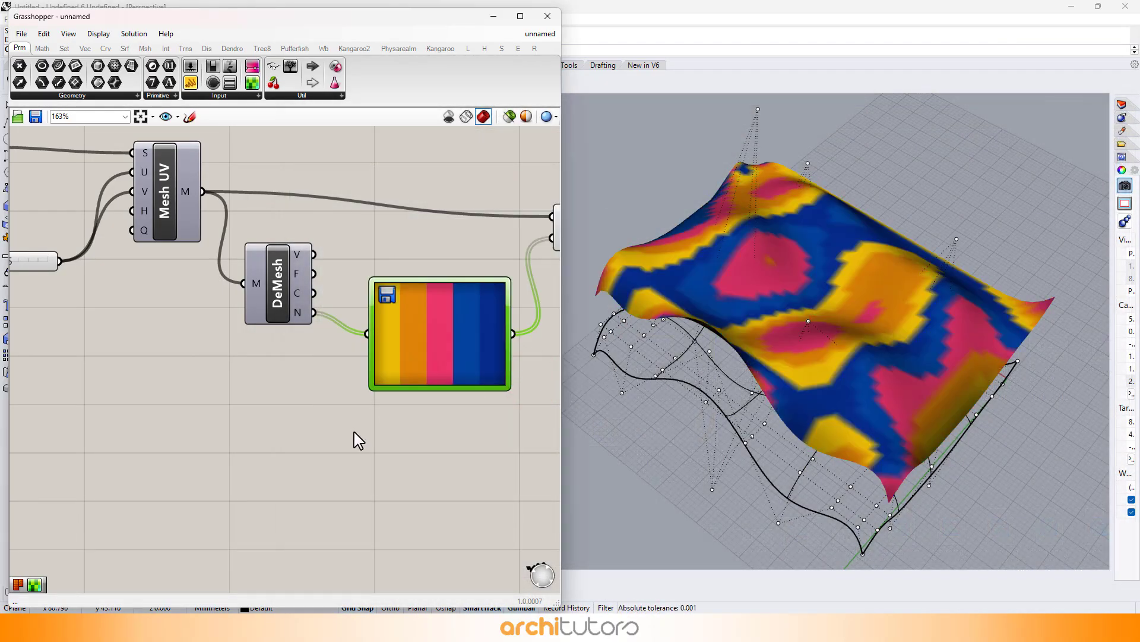
mouse_move(829, 276)
right_down()
mouse_move(827, 308)
mouse_move(827, 277)
right_up()
scroll(967, 248, down, 2)
scroll(911, 273, up, 2)
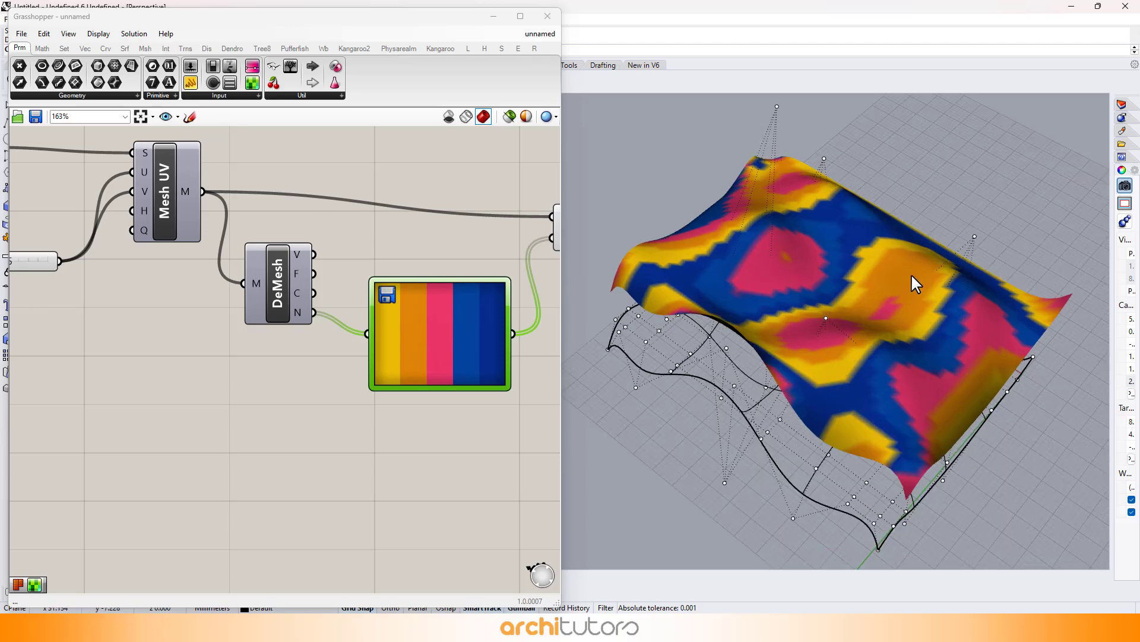
right_drag(912, 273, 894, 262)
click(390, 395)
Replace the Image Sampler's picture with the four-stripe yellow, orange, coral and blue palette and inspect the recolored mesh
right_drag(427, 343, 376, 328)
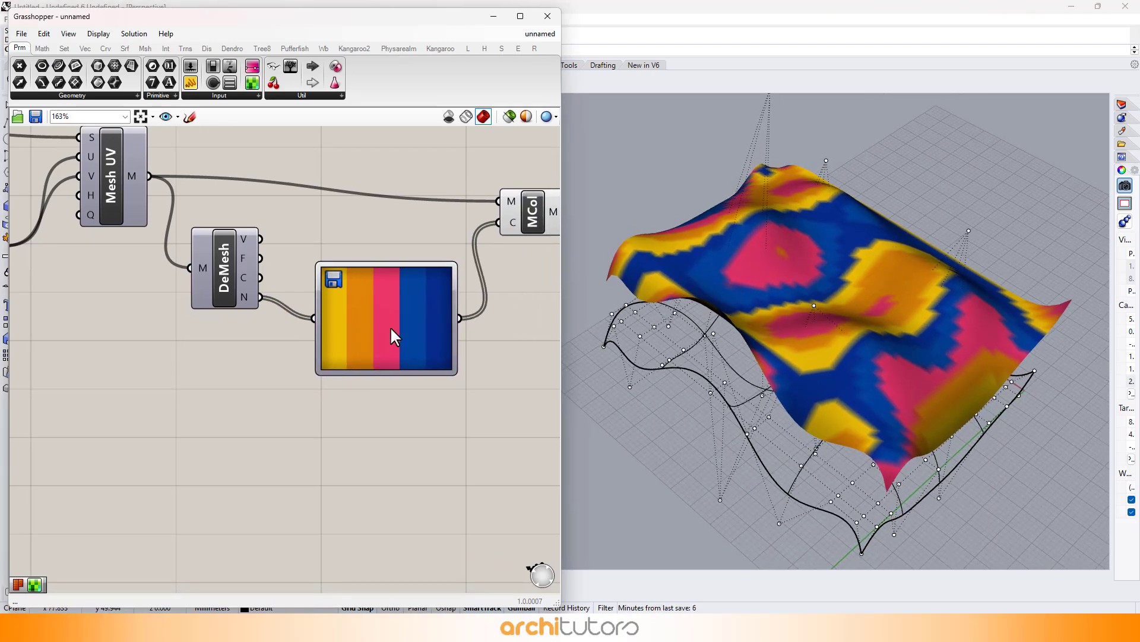
double_click(391, 326)
click(529, 338)
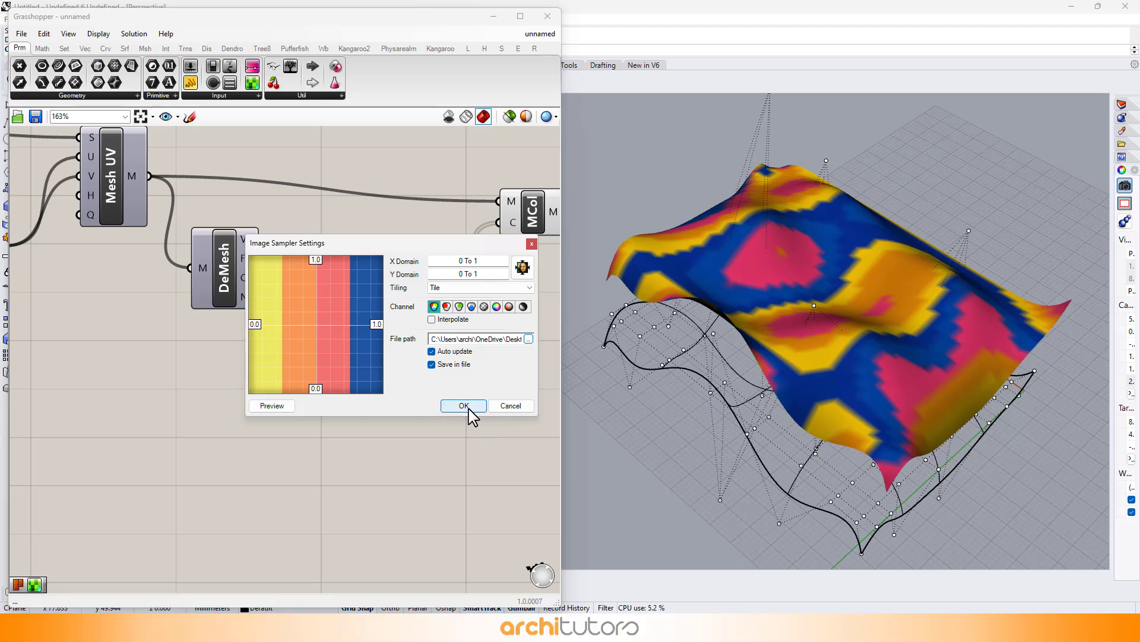
click(467, 406)
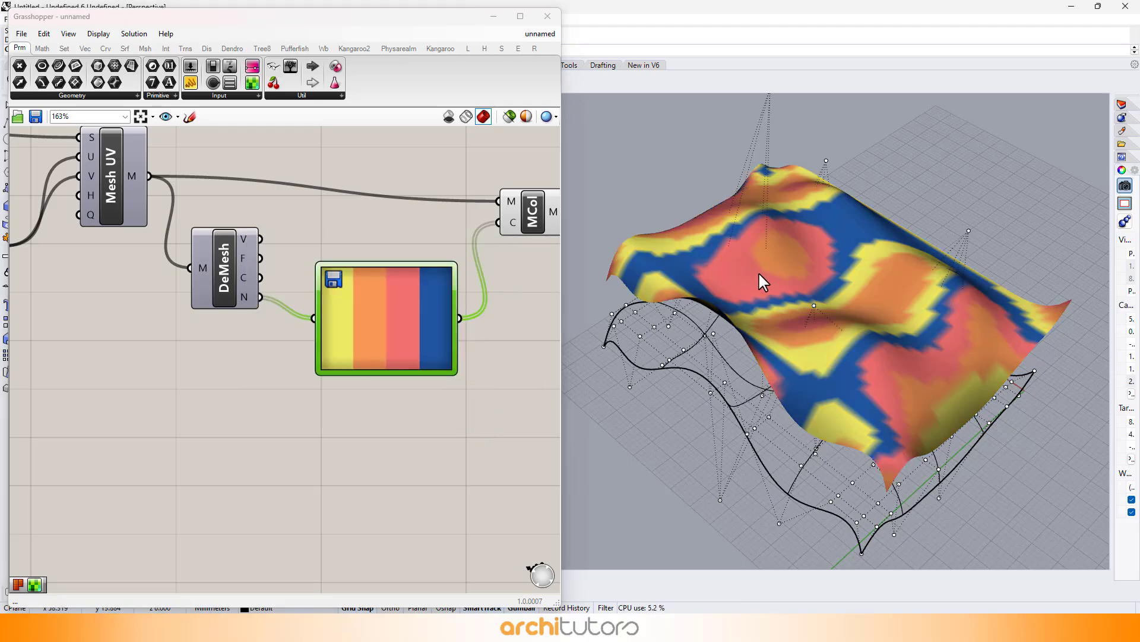
right_drag(759, 273, 712, 265)
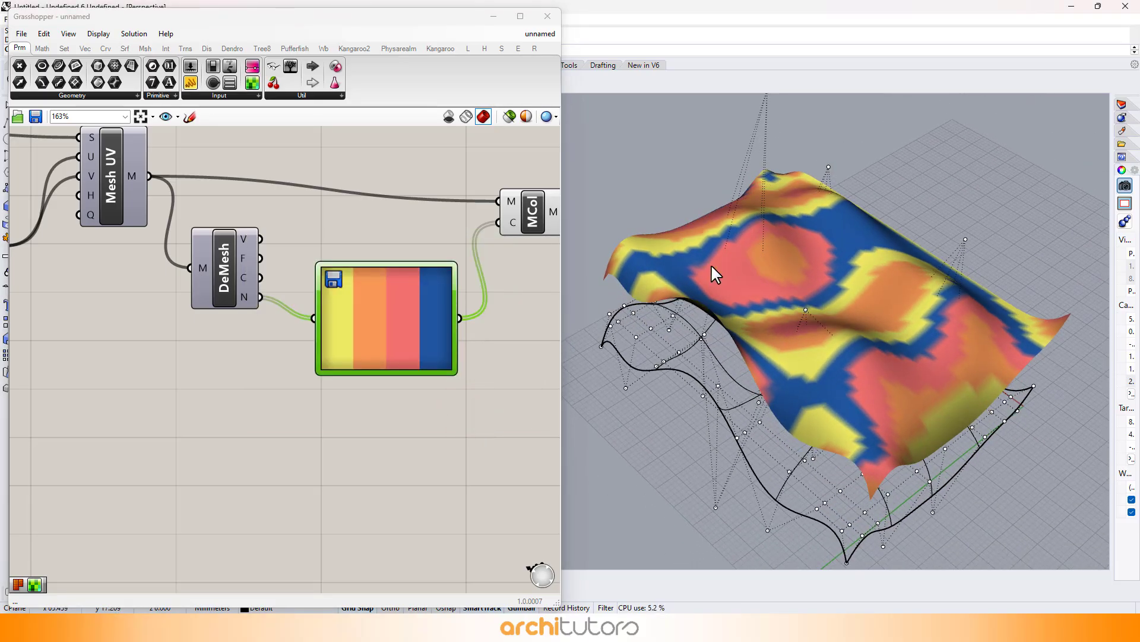
Load the five-stripe cyan, magenta, violet, dark navy and lime palette into the Image Sampler and inspect the mesh
double_click(408, 300)
click(546, 314)
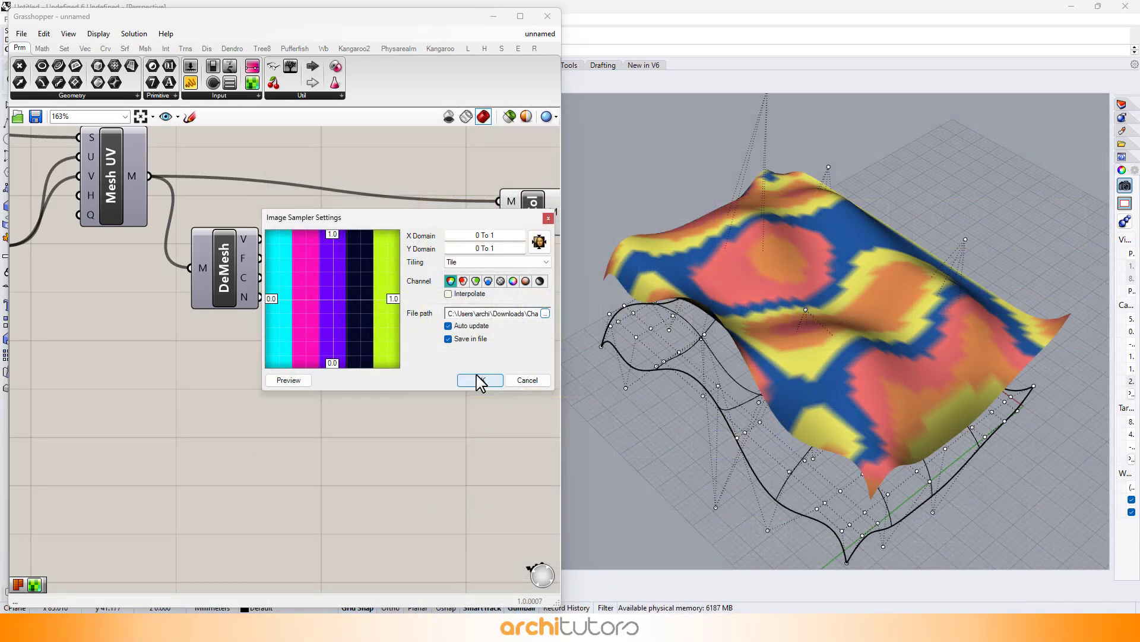
click(480, 380)
click(396, 417)
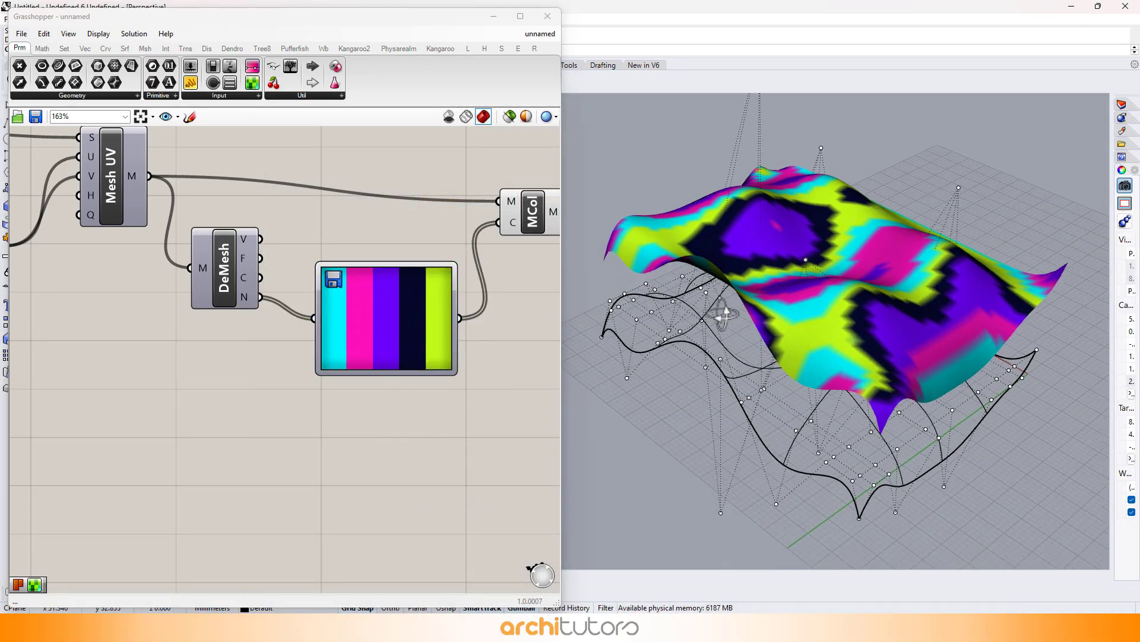
mouse_move(723, 315)
right_down()
mouse_move(735, 324)
mouse_move(733, 367)
mouse_move(726, 334)
right_up()
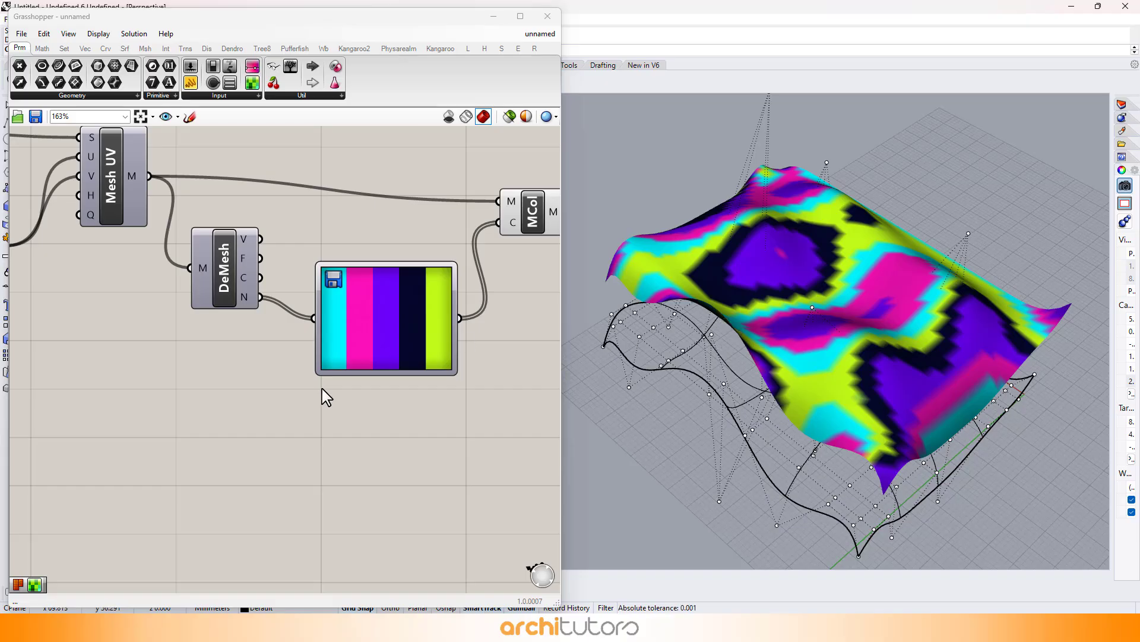
Duplicate the whole mesh coloring definition and place the copy below the original
scroll(327, 397, down, 5)
drag(508, 134, 48, 345)
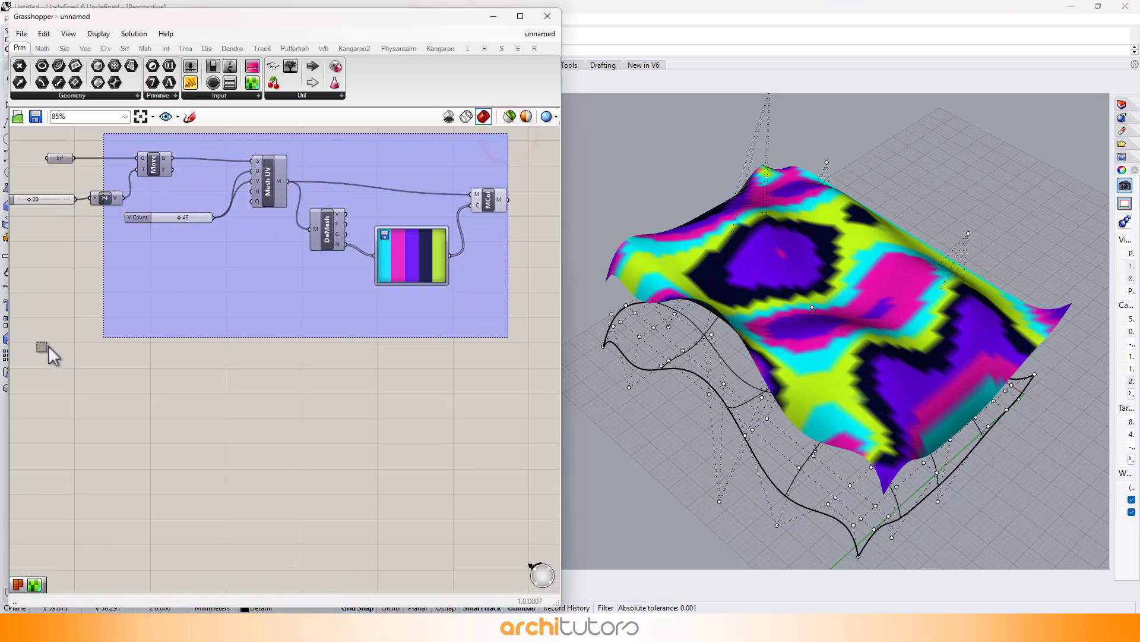
alt+drag(396, 251, 412, 450)
click(483, 286)
Turn off the preview of the original definition's Mesh Colours and Image Sampler
drag(492, 156, 385, 299)
middle_click(434, 287)
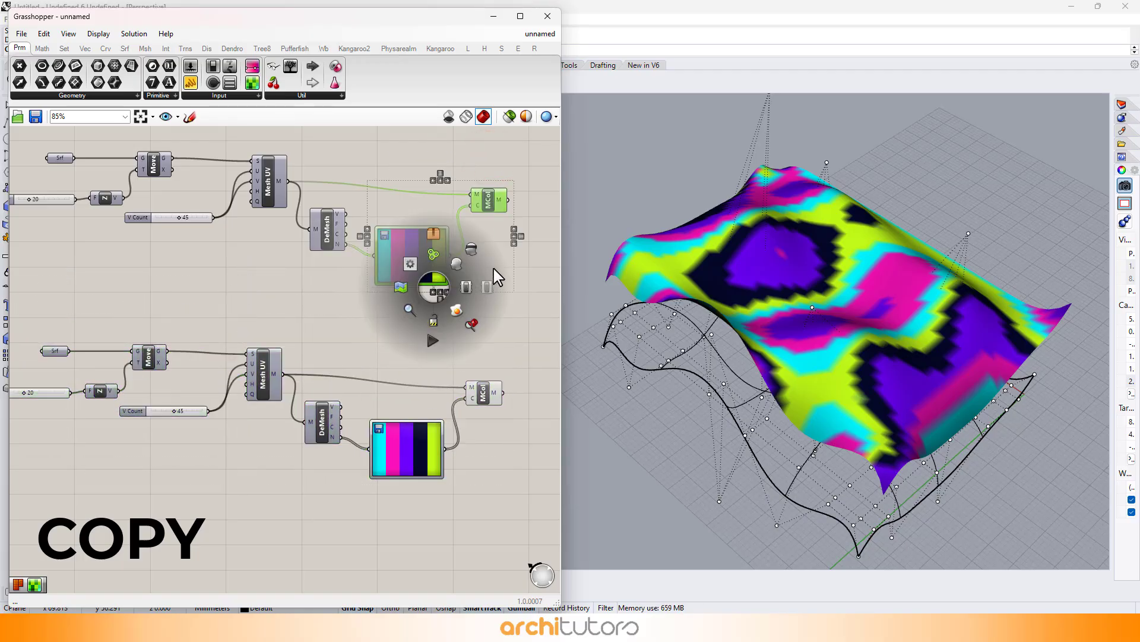
click(470, 250)
click(513, 333)
Delete the Image Sampler from the copied definition
right_drag(430, 403, 432, 343)
scroll(433, 343, up, 2)
click(392, 411)
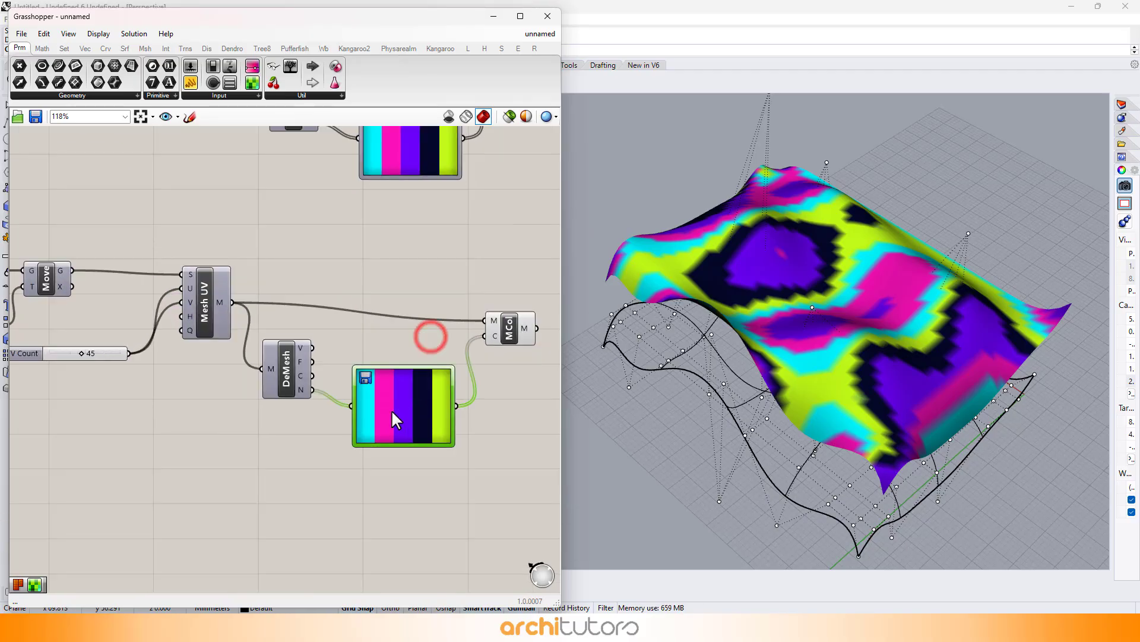
scroll(383, 403, up, 2)
key(Delete)
Spread out the copied Deconstruct Mesh and Mesh Colours components to make room between them
scroll(298, 329, down, 3)
right_drag(250, 343, 226, 314)
scroll(226, 311, up, 1)
click(250, 316)
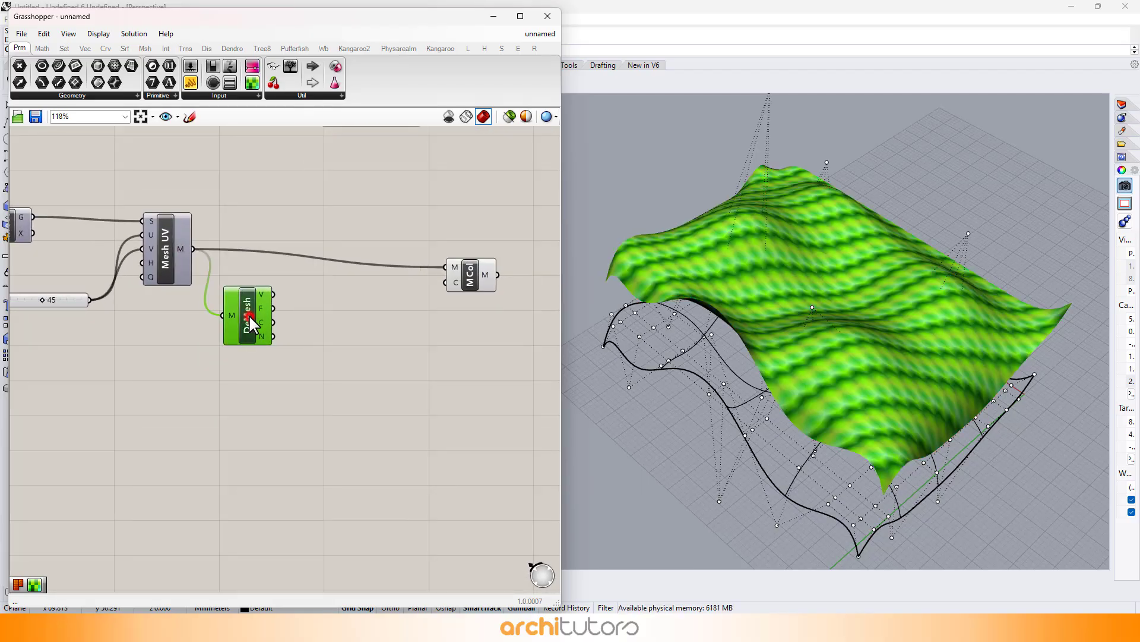
right_drag(386, 311, 321, 306)
drag(407, 270, 481, 261)
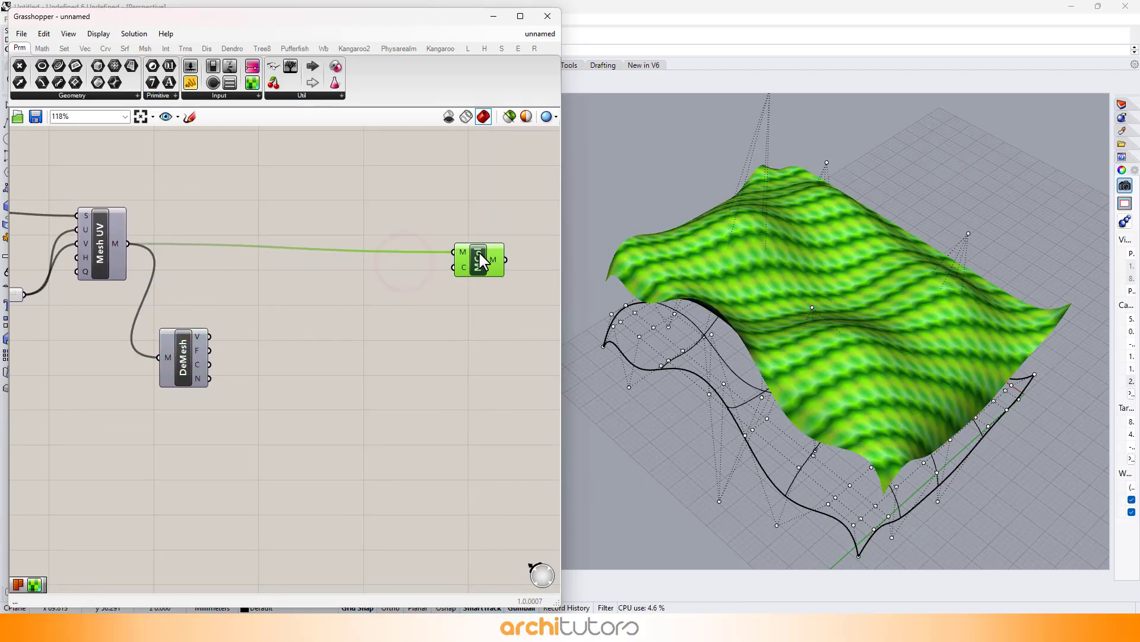
click(387, 344)
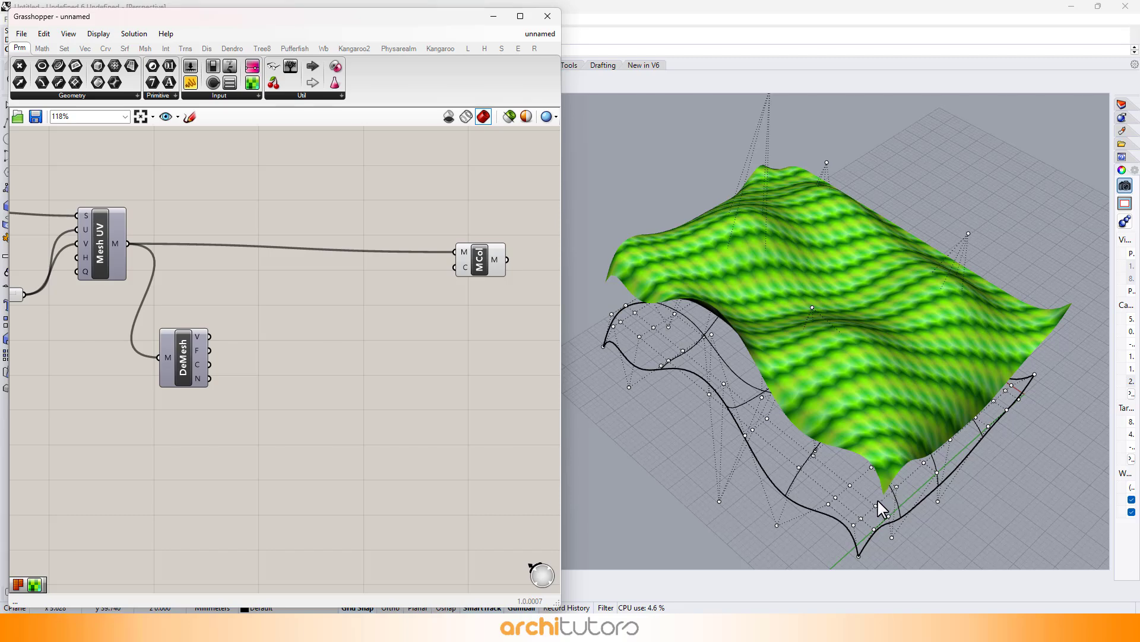
Add a Deconstruct Vector component and feed it the normals from the copied Deconstruct Mesh
scroll(270, 359, up, 2)
double_click(250, 362)
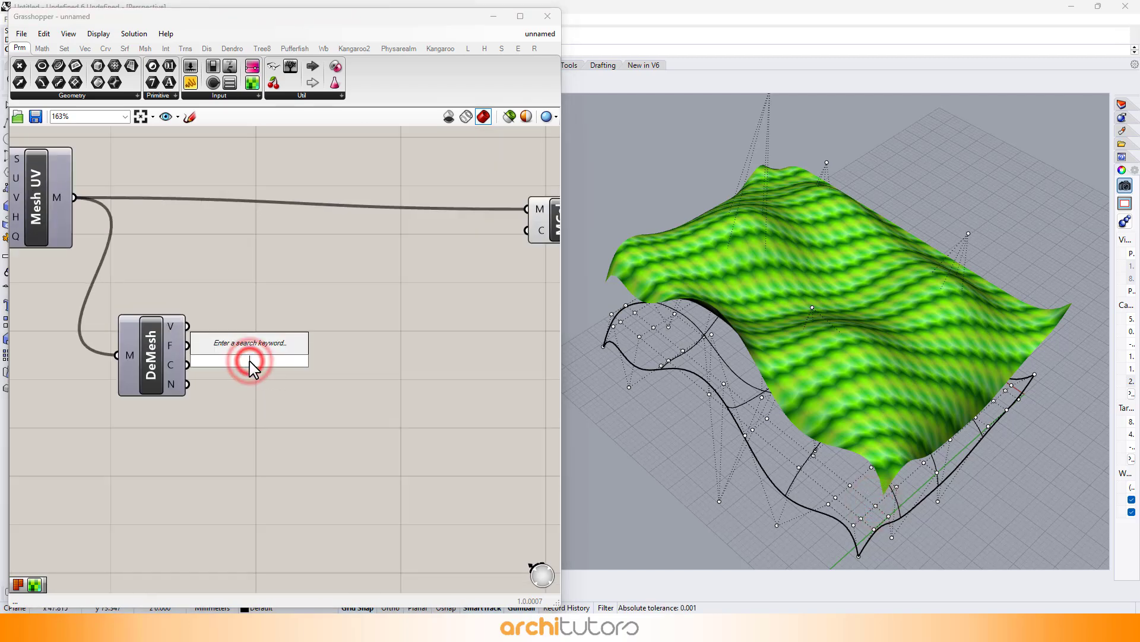
text(de)
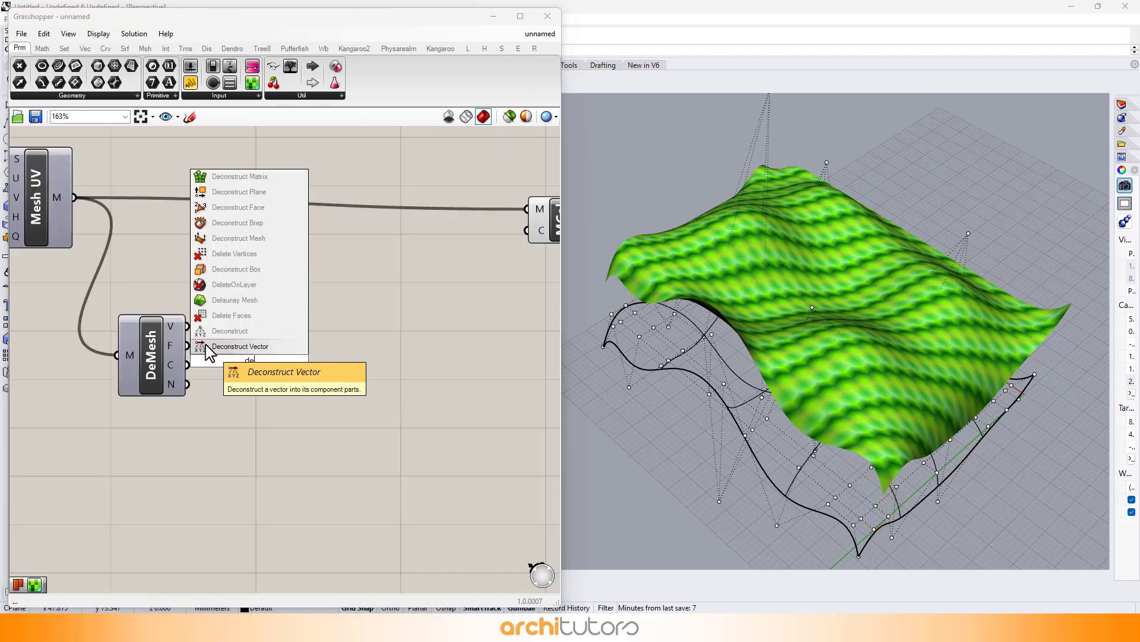
click(225, 346)
drag(187, 384, 242, 367)
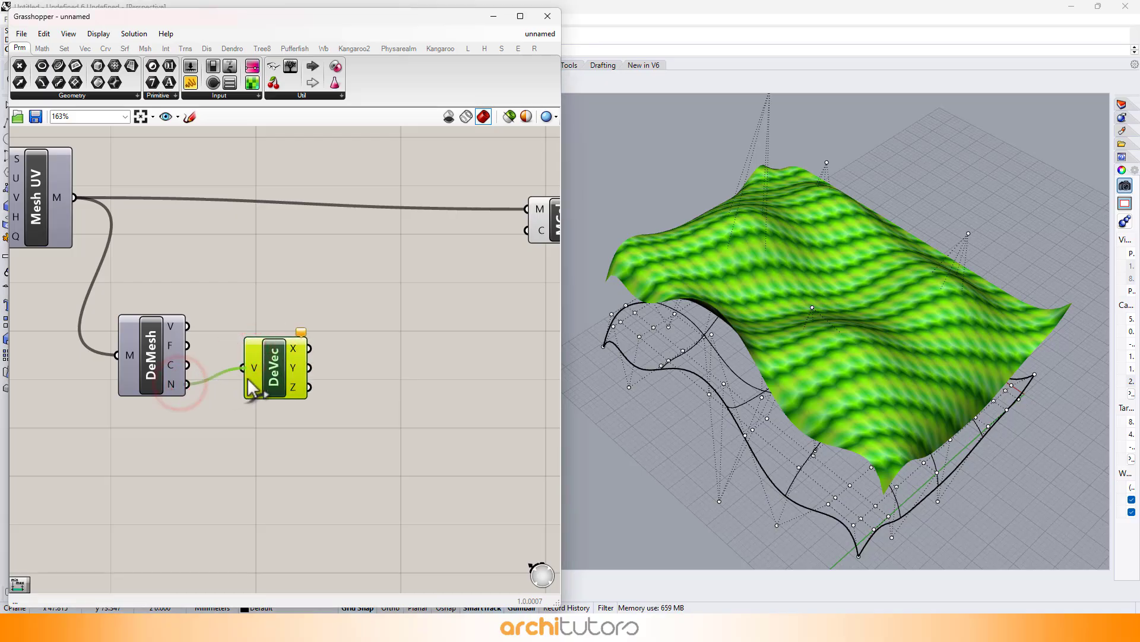
Add a Gradient component and place it beside Deconstruct Vector
right_drag(394, 388, 354, 382)
double_click(355, 372)
text(grad)
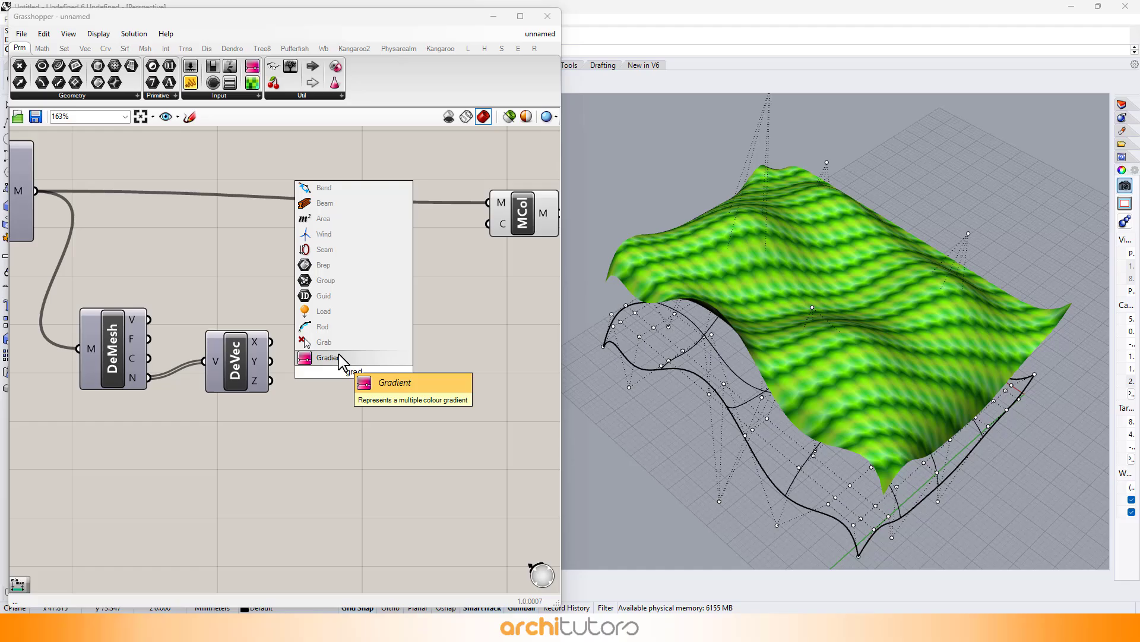
click(343, 358)
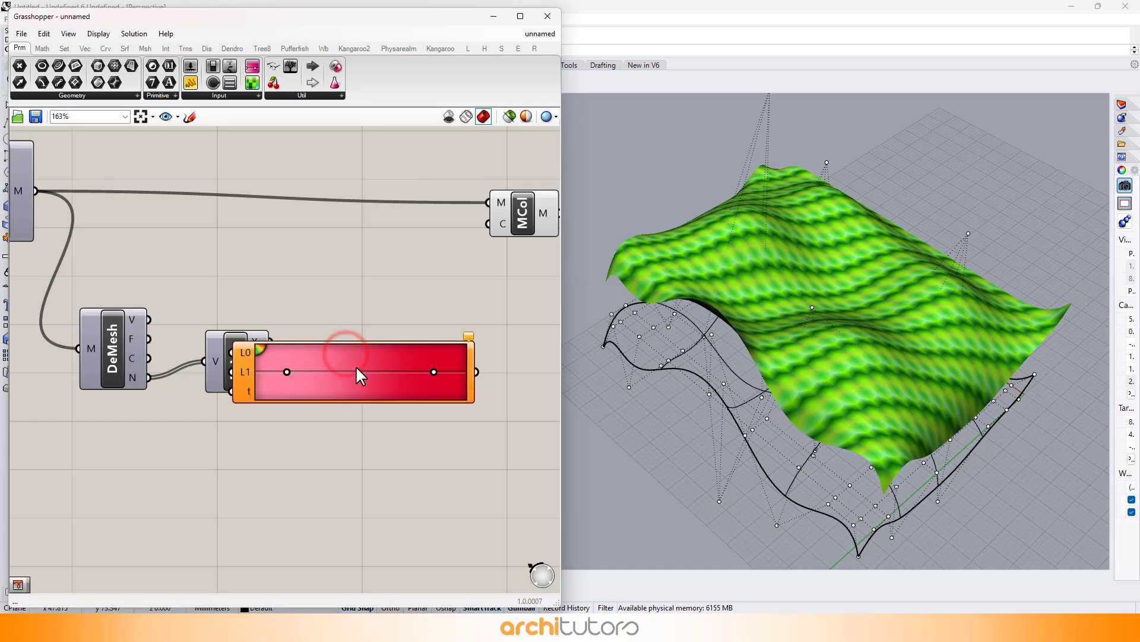
drag(355, 365, 444, 372)
Move Mesh Colours further along, connect the gradient to its C input, and feed Deconstruct Vector's Z into the gradient's t
scroll(369, 331, down, 2)
right_drag(400, 318, 332, 318)
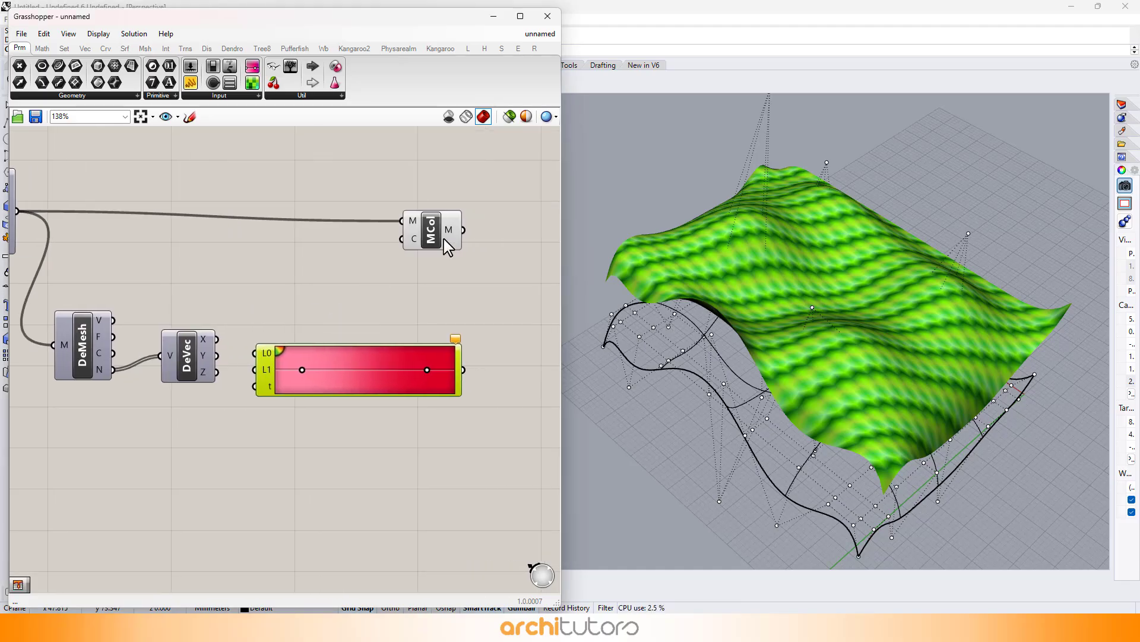
drag(429, 235, 492, 228)
click(502, 319)
drag(467, 371, 465, 233)
drag(238, 383, 256, 386)
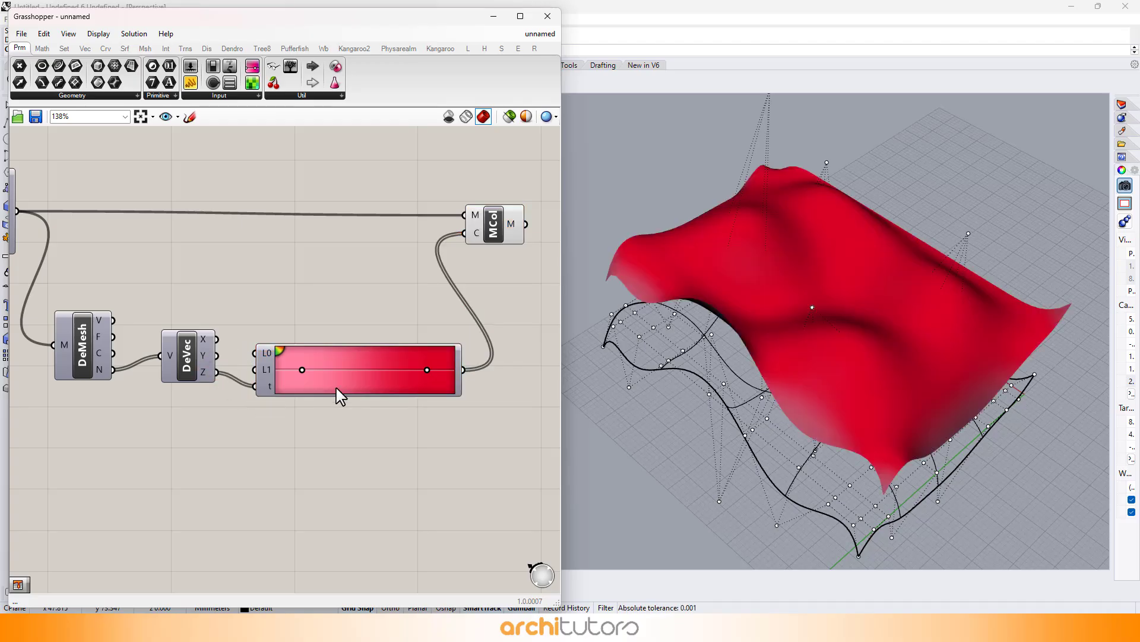
Move the gradient's red grip to 100% and shift the pink grip closer to it
drag(340, 383, 446, 369)
click(333, 438)
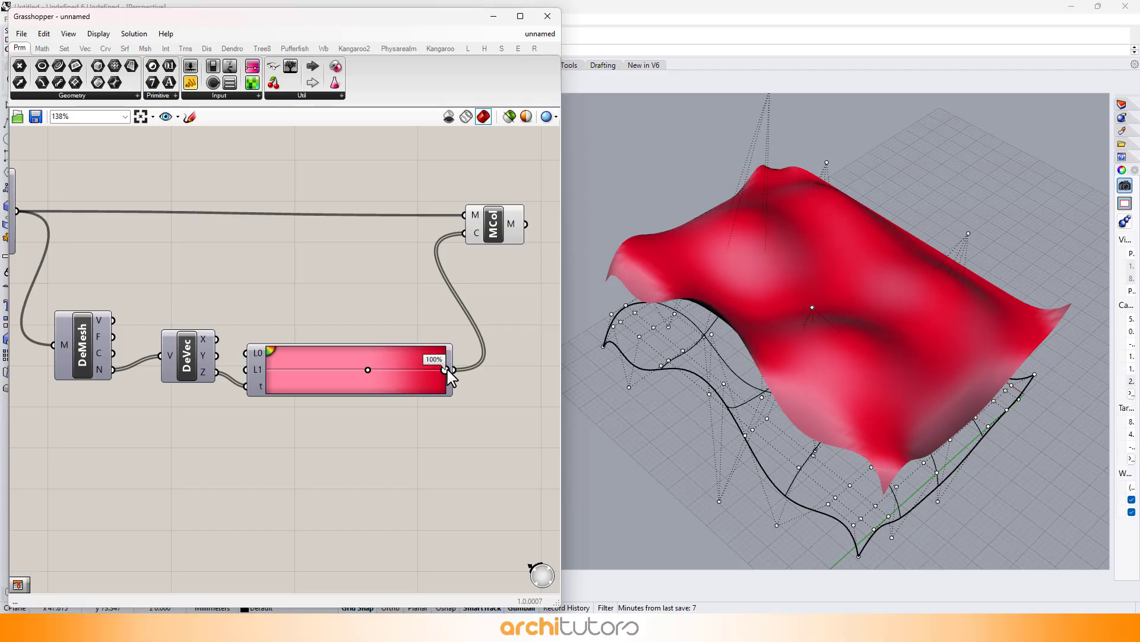
mouse_move(369, 369)
mouse_down()
mouse_move(411, 369)
mouse_move(371, 369)
mouse_up()
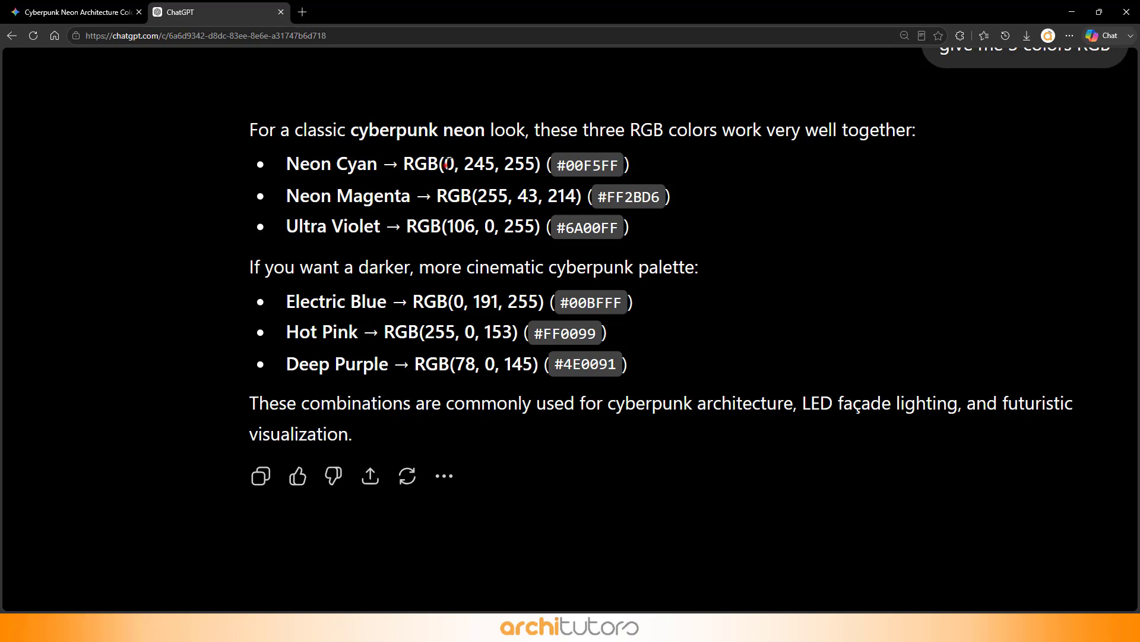
Switch to the ChatGPT reply in the browser and copy the Neon Cyan RGB value 0, 245, 255
drag(446, 164, 535, 165)
key(ctrl+c)
right_click(514, 237)
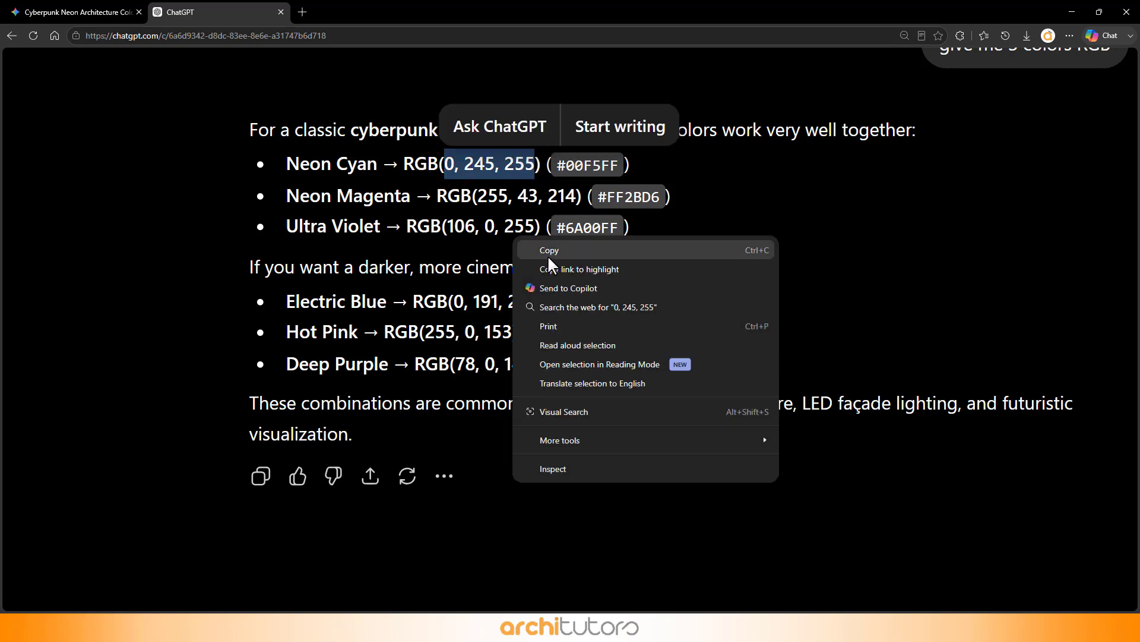
click(549, 251)
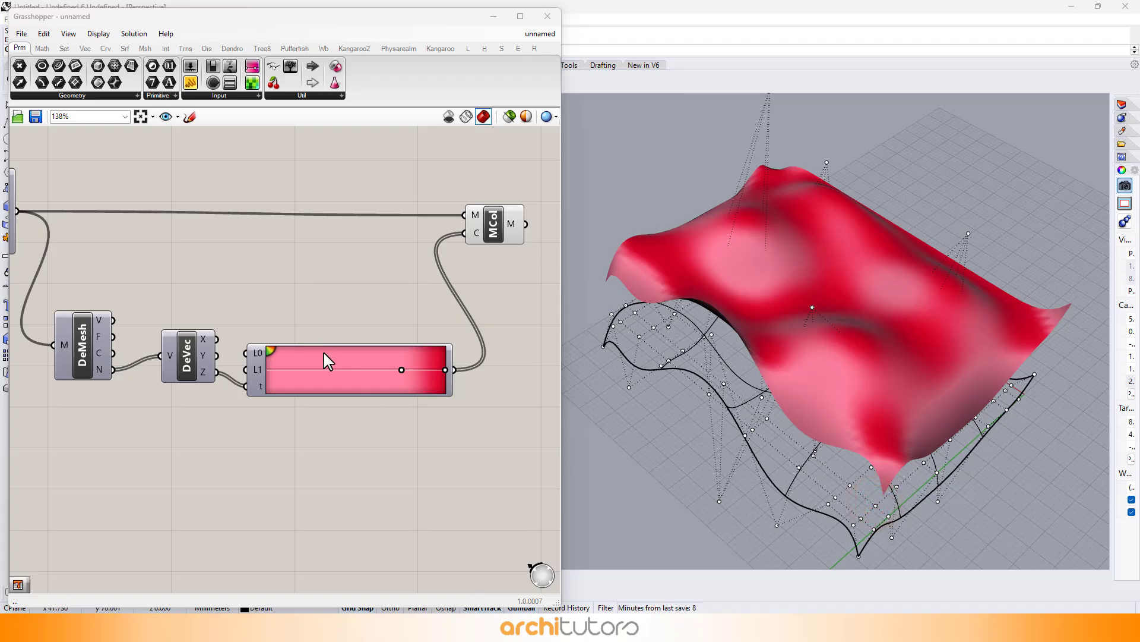
Apply the green-yellow-red preset to the Gradient component
right_click(329, 361)
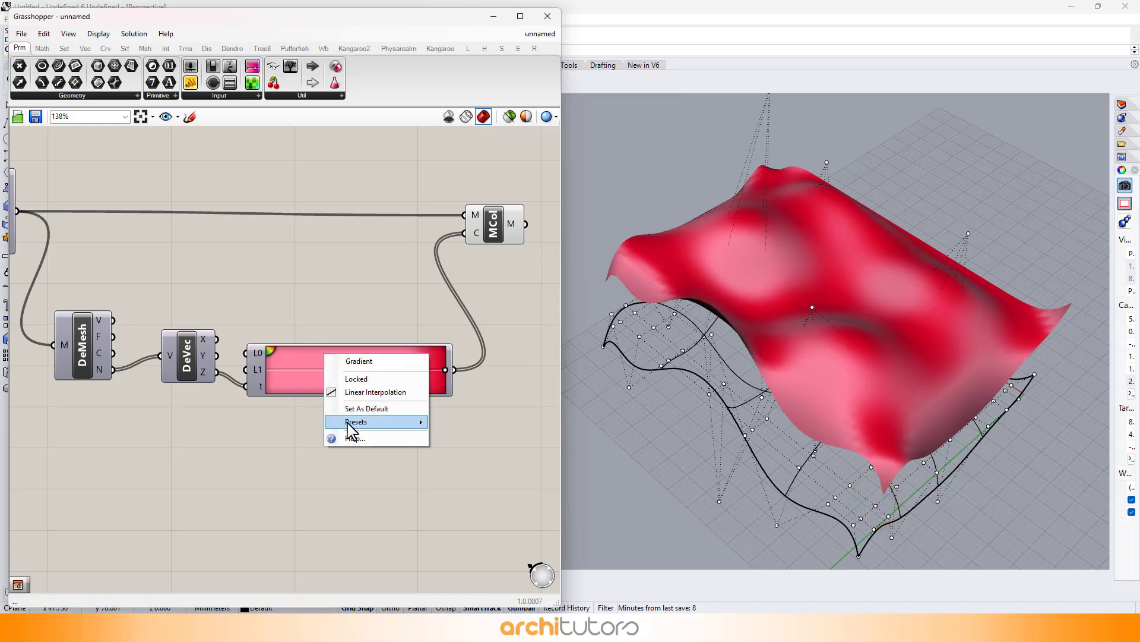
mouse_move(354, 423)
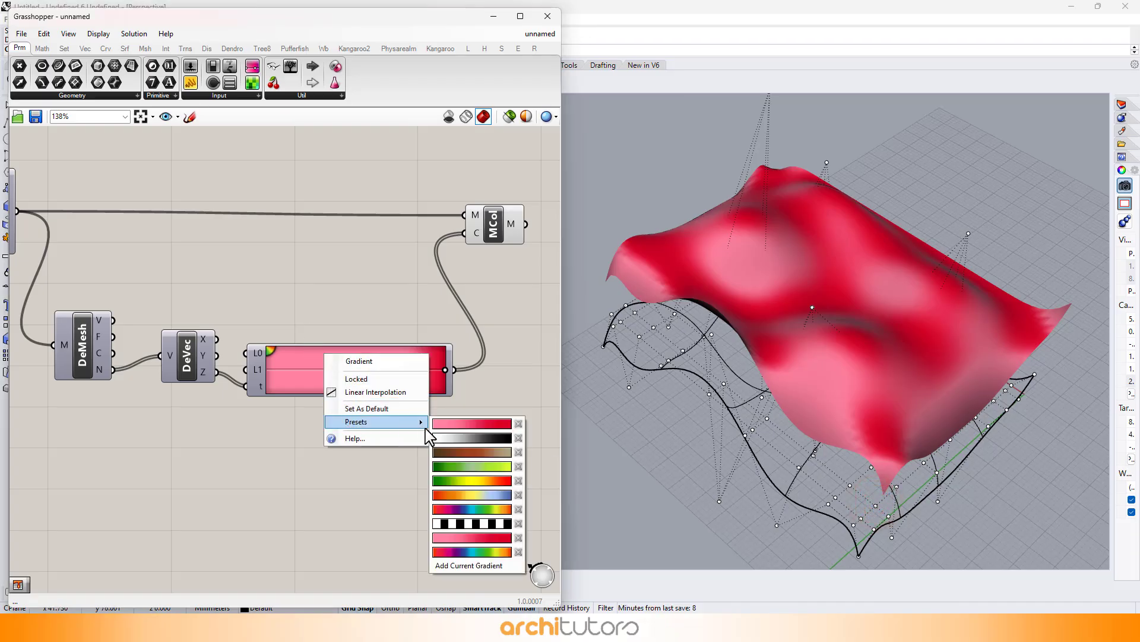
click(475, 480)
Open the Gradient Editor and set both ColourLeft and ColourRight of the 0% grip to 0, 245, 255
double_click(294, 370)
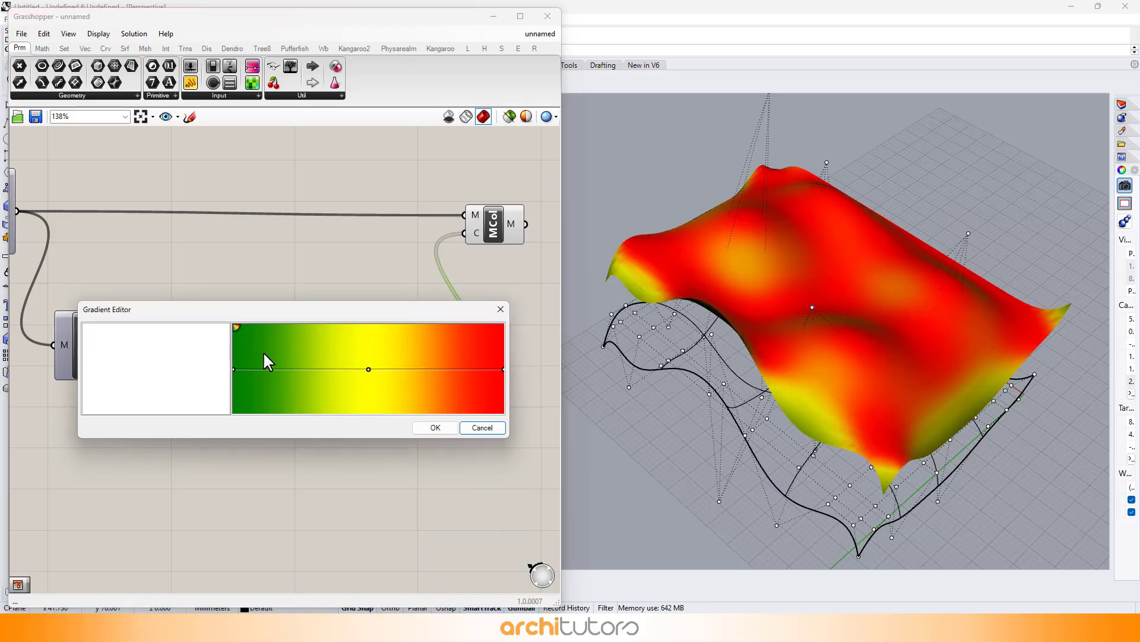
click(234, 368)
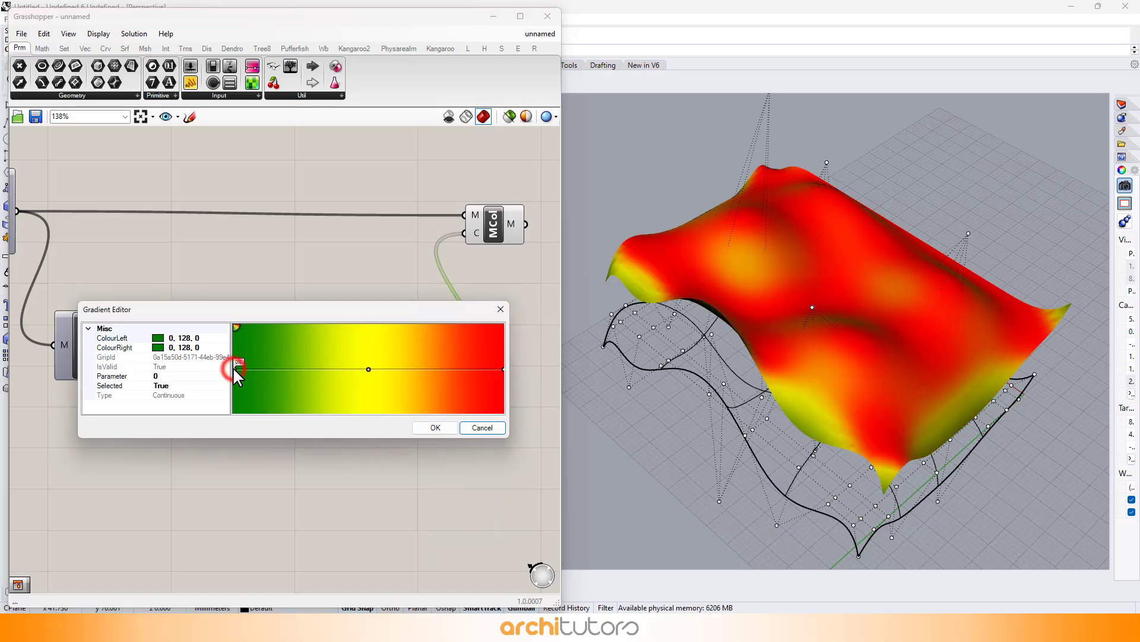
click(197, 337)
double_click(198, 337)
key(ctrl+v)
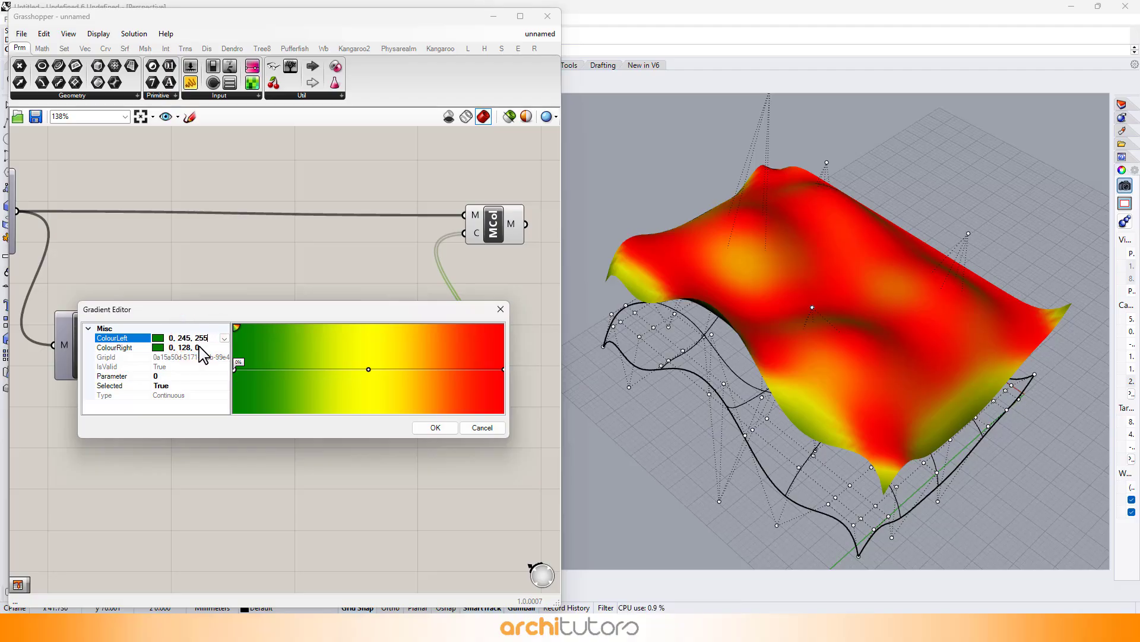
double_click(198, 347)
key(ctrl+v)
click(218, 315)
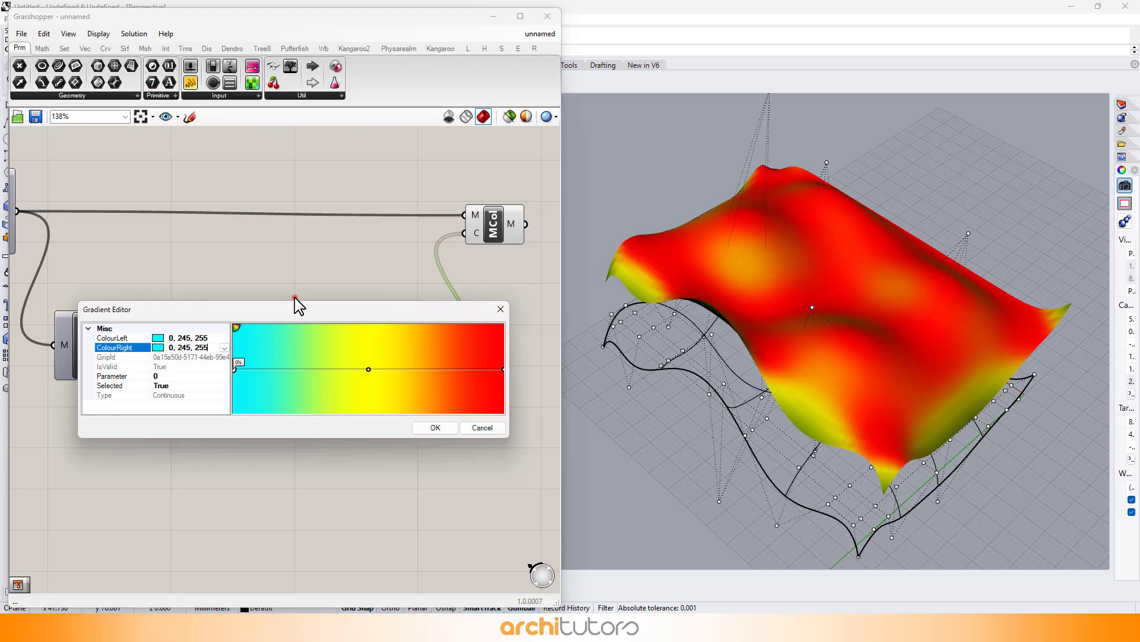
Set both ColourLeft and ColourRight of the 50% grip to ChatGPT's Neon Magenta value 255, 43, 214
click(369, 368)
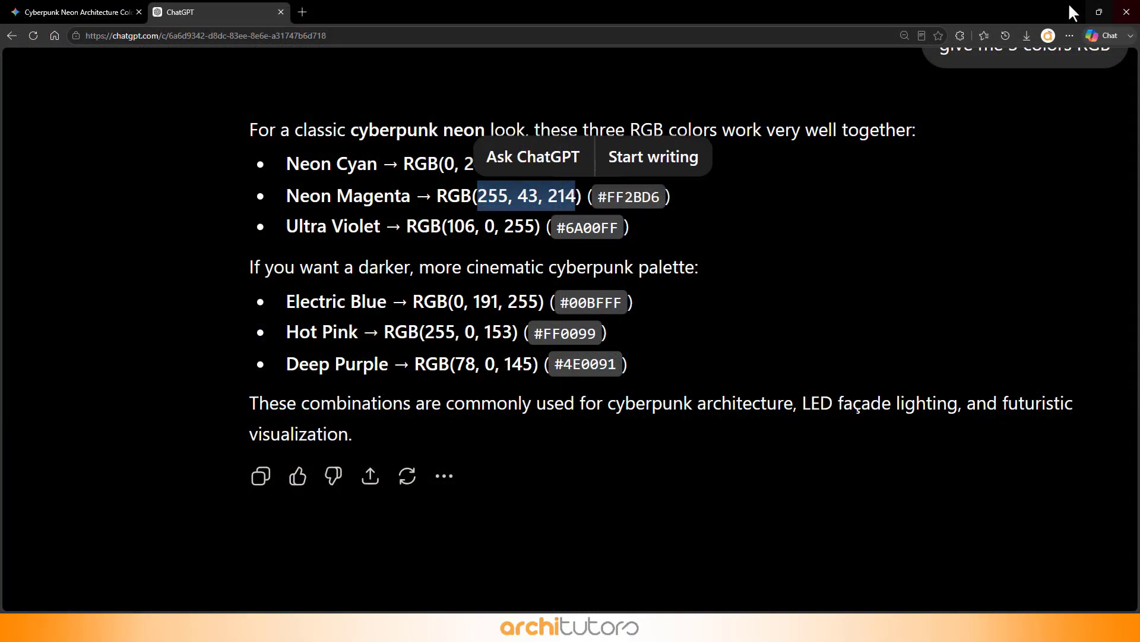
click(1073, 13)
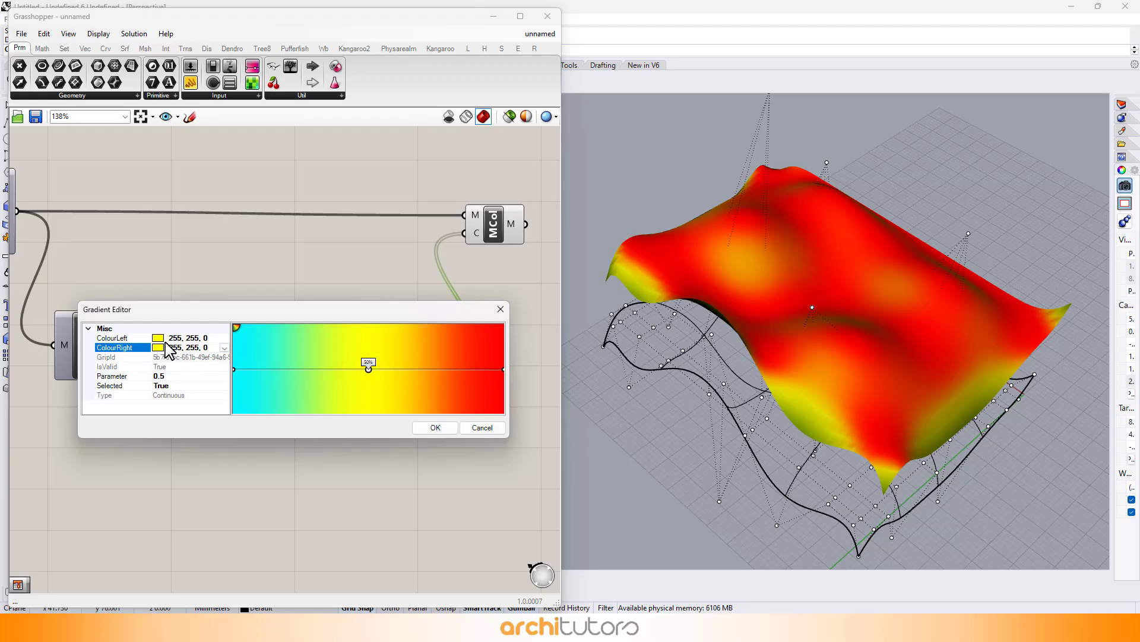
click(184, 338)
text(255, 43, 214)
click(189, 349)
text(255, 43, 214)
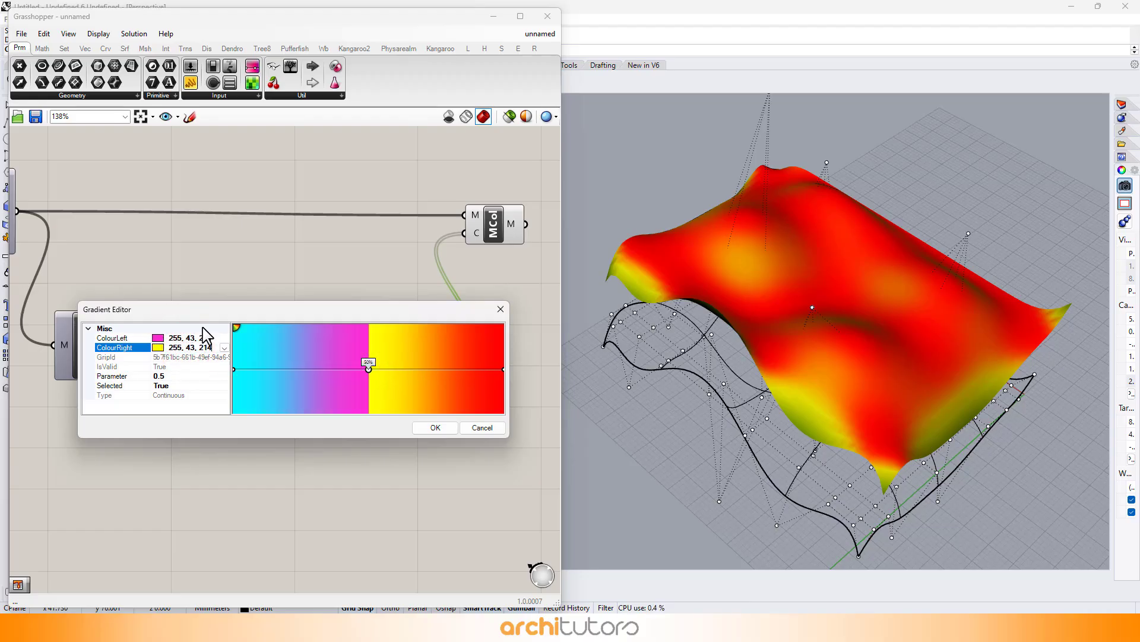
click(442, 307)
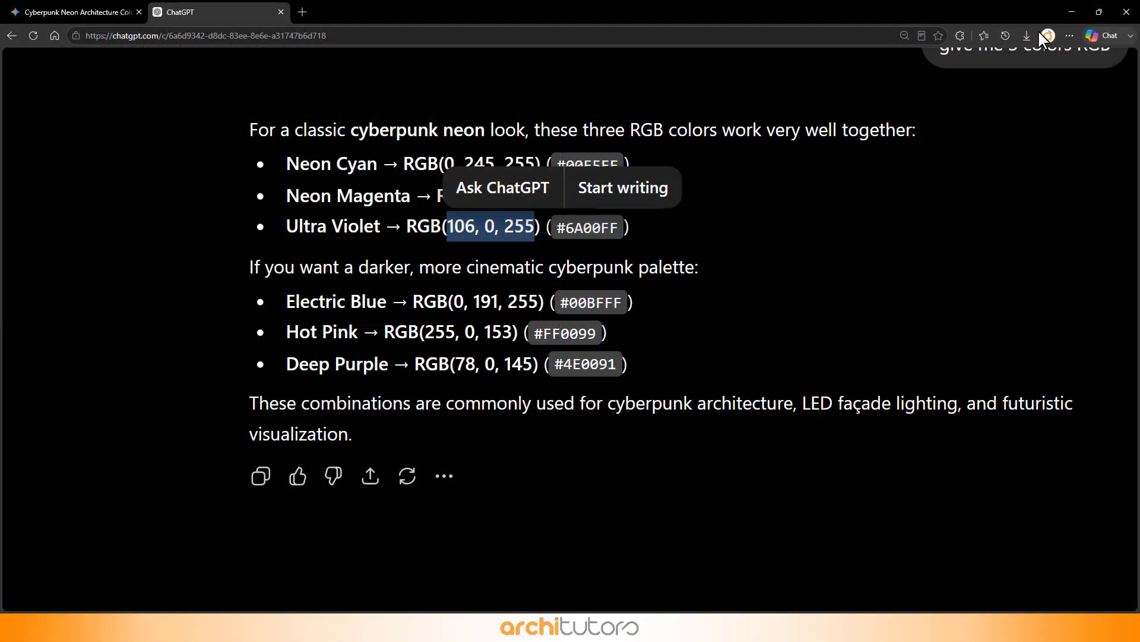
Set both ColourLeft and ColourRight of the gradient's 100% grip to ChatGPT's Ultra Violet value 106, 0, 255
click(1074, 12)
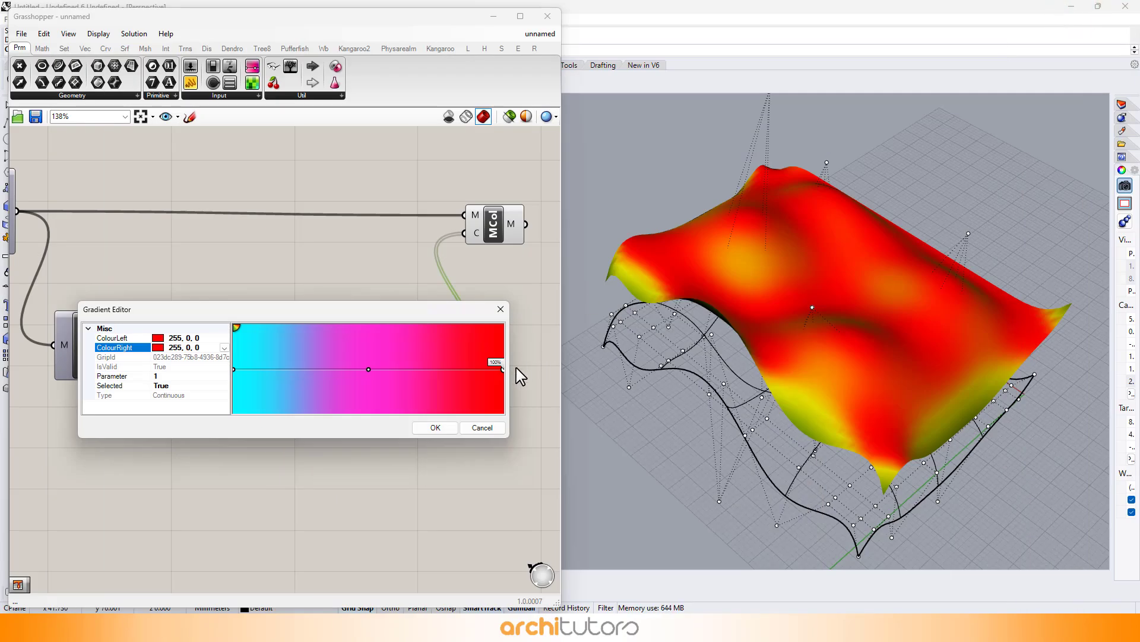
double_click(203, 336)
text(106, 0, 255)
double_click(207, 346)
text(106, 0, 255)
click(285, 311)
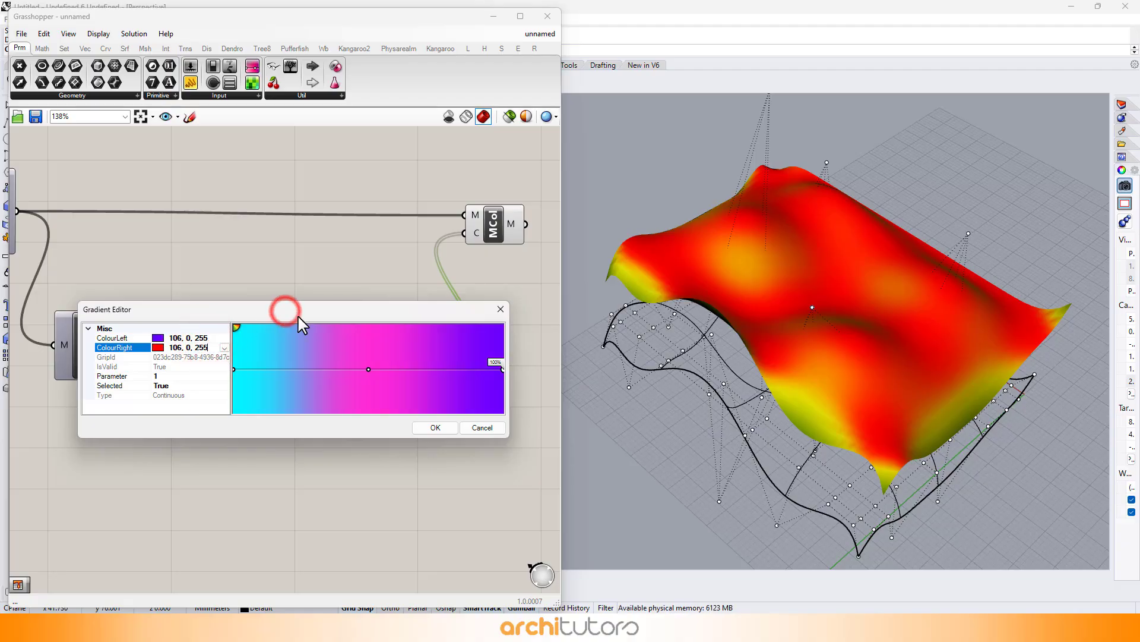
Move the magenta grip to about 76% and the cyan grip to about 42%, and accept the gradient
drag(369, 369, 440, 369)
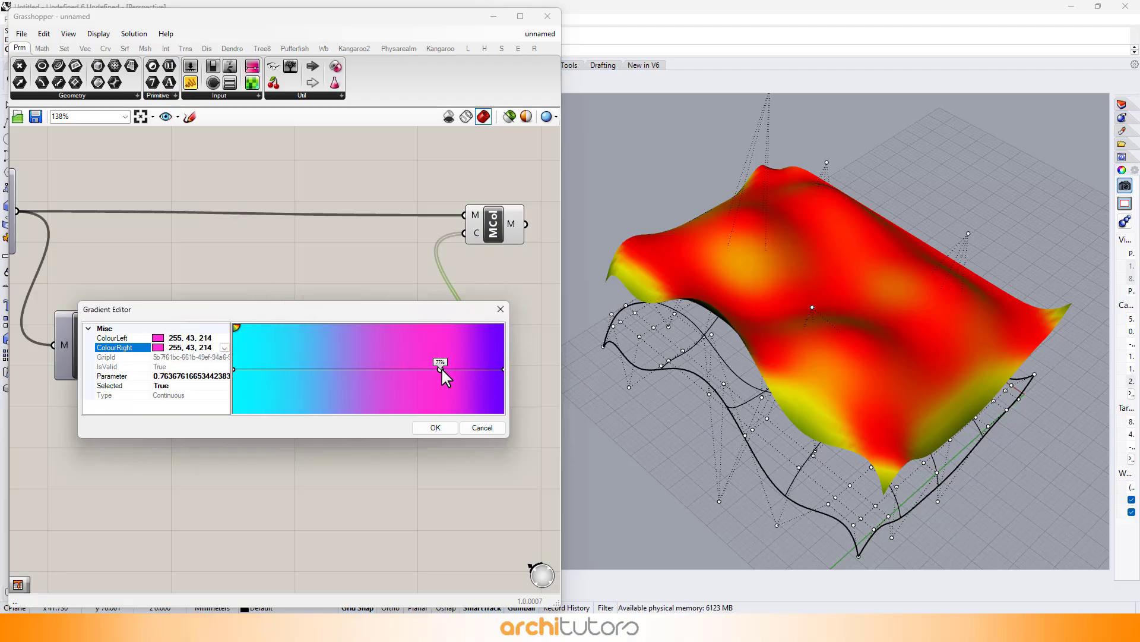
drag(237, 373, 350, 391)
click(446, 432)
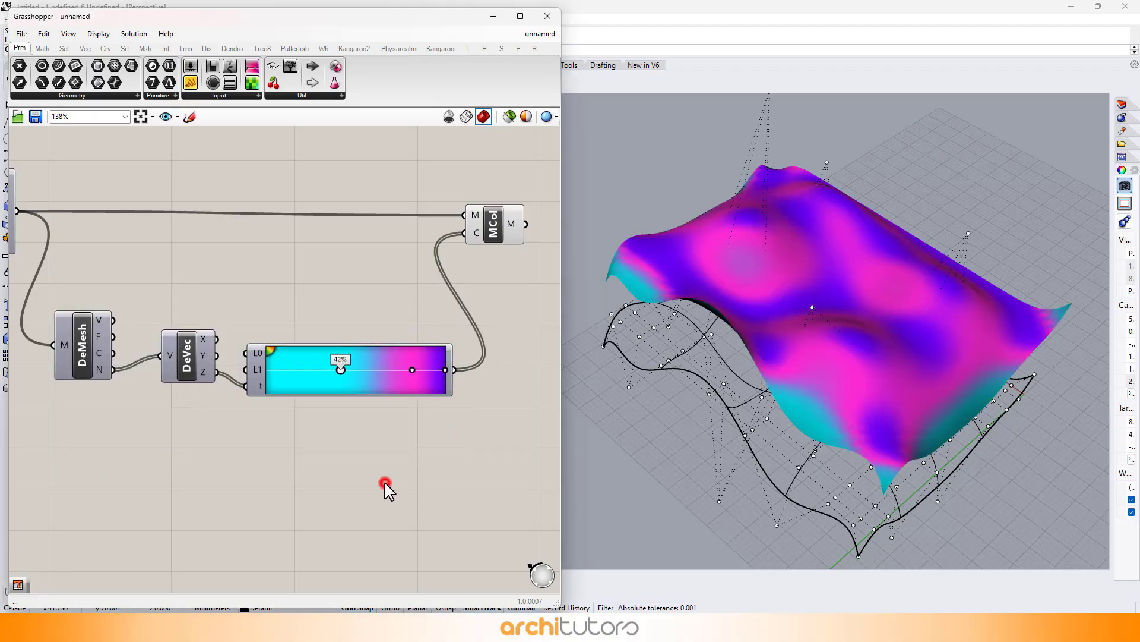
Shift the Gradient component's magenta grip slightly towards violet and its cyan grip close to the magenta one, narrowing the blends
scroll(416, 410, up, 4)
drag(301, 369, 336, 367)
drag(438, 367, 461, 369)
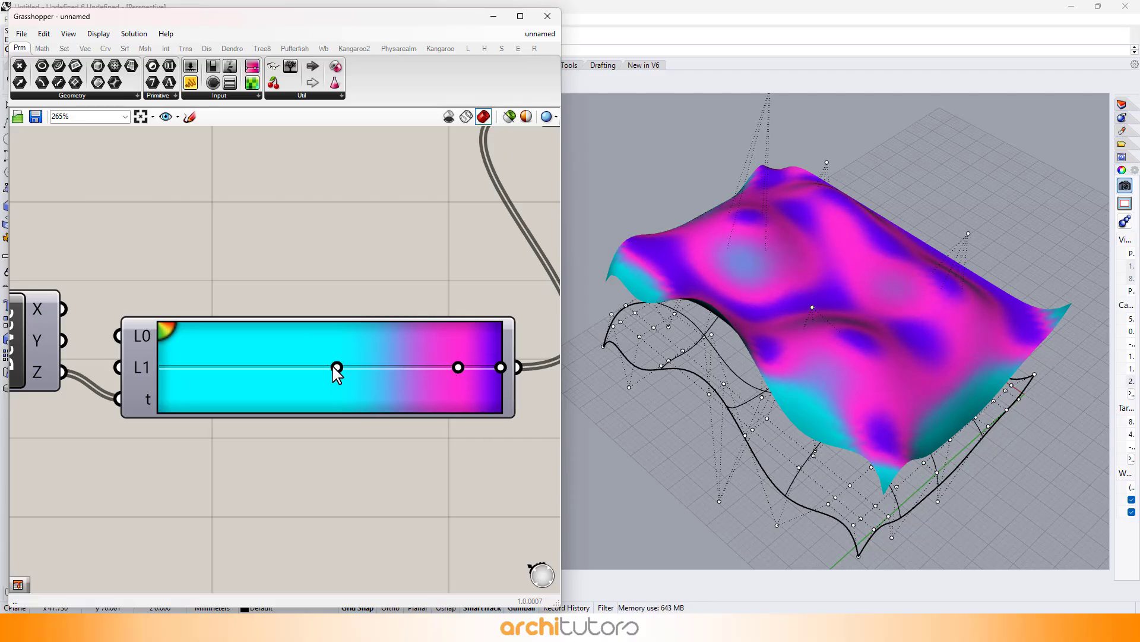
drag(335, 367, 386, 366)
mouse_move(907, 259)
right_down()
mouse_move(891, 288)
mouse_move(901, 267)
mouse_move(980, 247)
mouse_move(868, 211)
mouse_move(902, 241)
right_up()
mouse_move(389, 364)
mouse_down()
mouse_move(426, 375)
mouse_move(410, 368)
mouse_up()
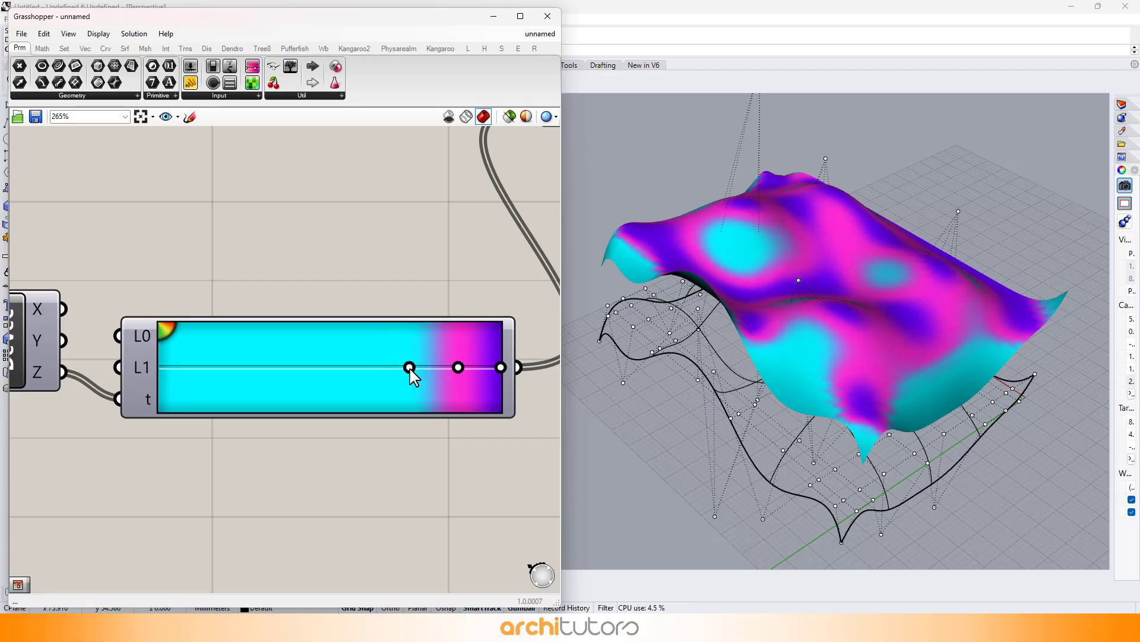
Try adjusting the V Count slider that feeds the gradient chain's Mesh UV component
scroll(436, 329, down, 4)
scroll(285, 279, down, 2)
right_drag(261, 274, 505, 309)
scroll(269, 282, up, 2)
scroll(218, 295, up, 3)
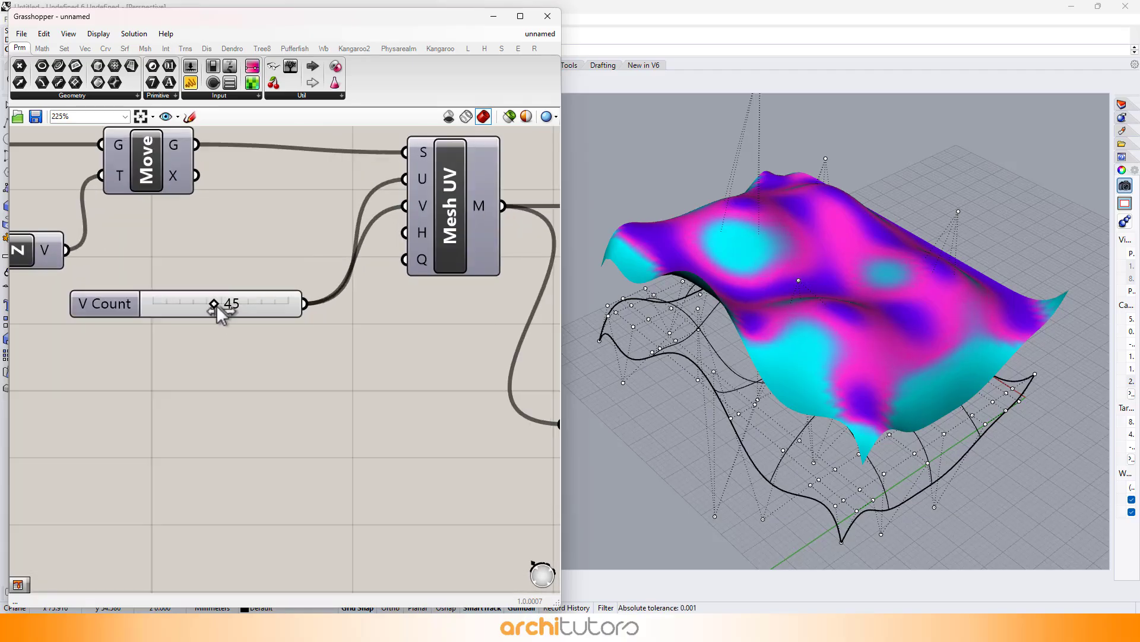
drag(201, 311, 241, 313)
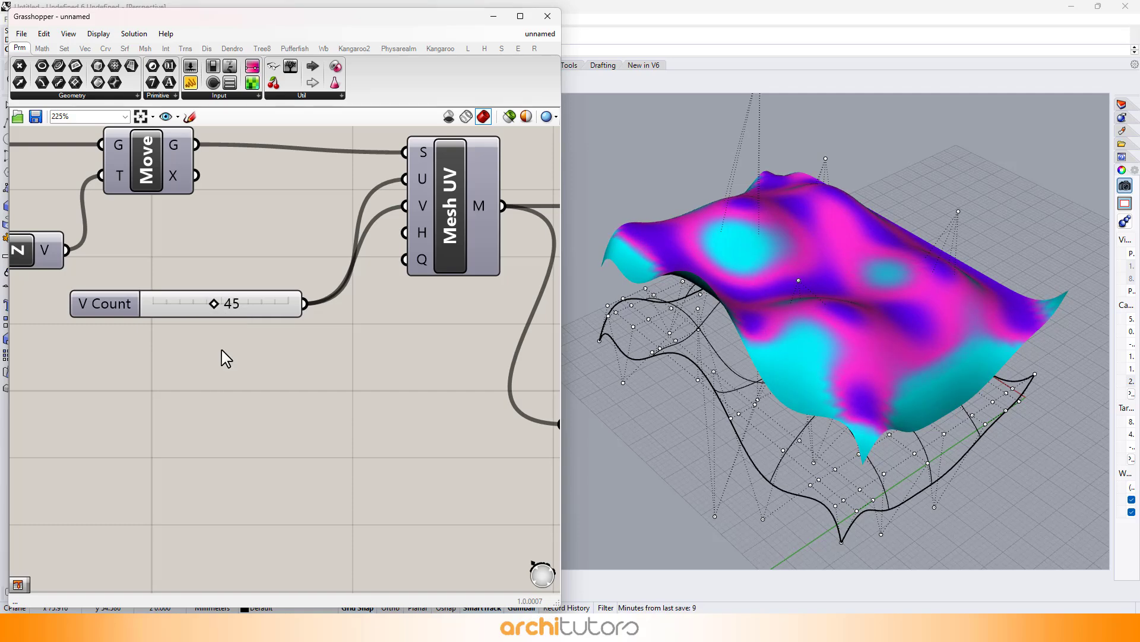
Enable the preview of the Mesh Colours component in the Image Sampler chain
scroll(187, 323, down, 5)
right_drag(398, 296, 227, 303)
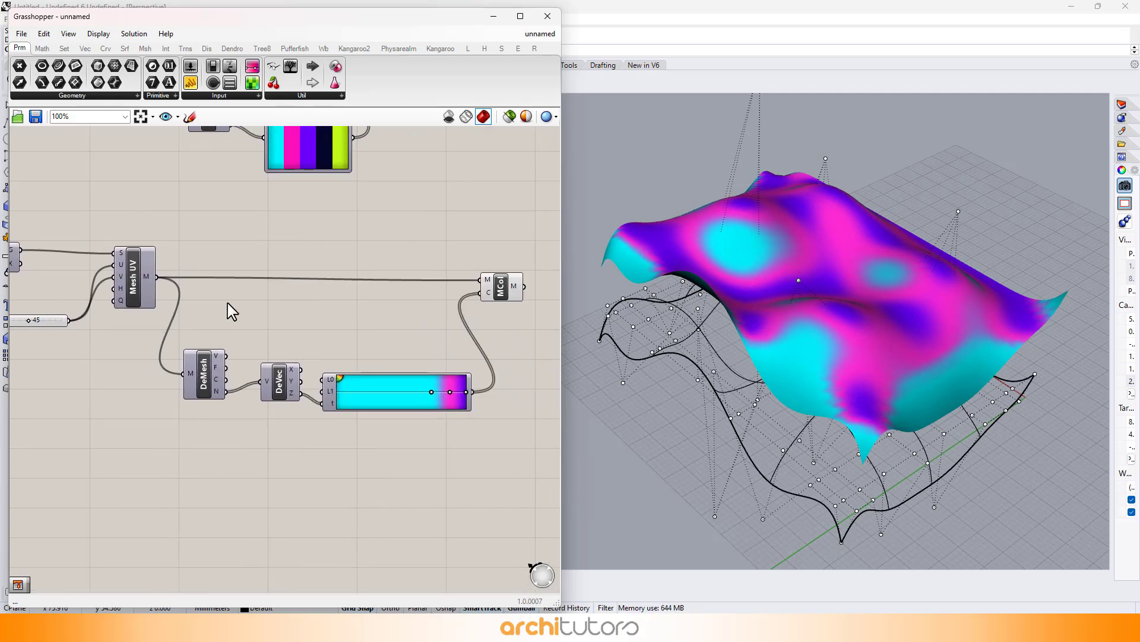
scroll(531, 287, up, 1)
right_drag(493, 290, 455, 295)
scroll(455, 295, up, 2)
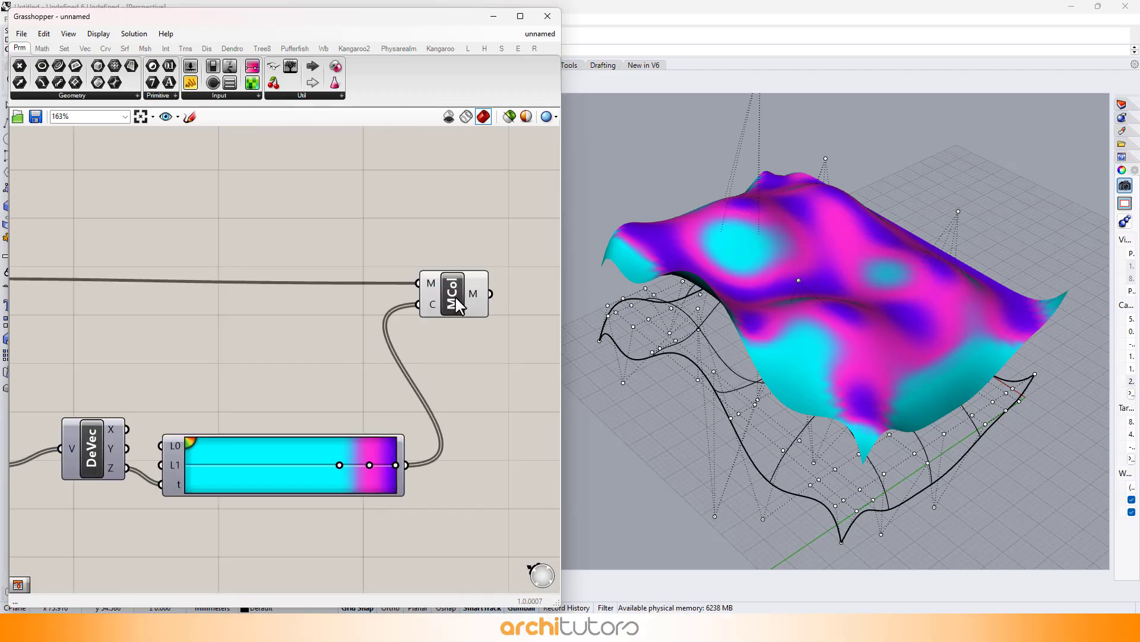
click(455, 295)
click(456, 351)
scroll(464, 401, down, 1)
right_drag(465, 405, 500, 493)
scroll(500, 493, down, 1)
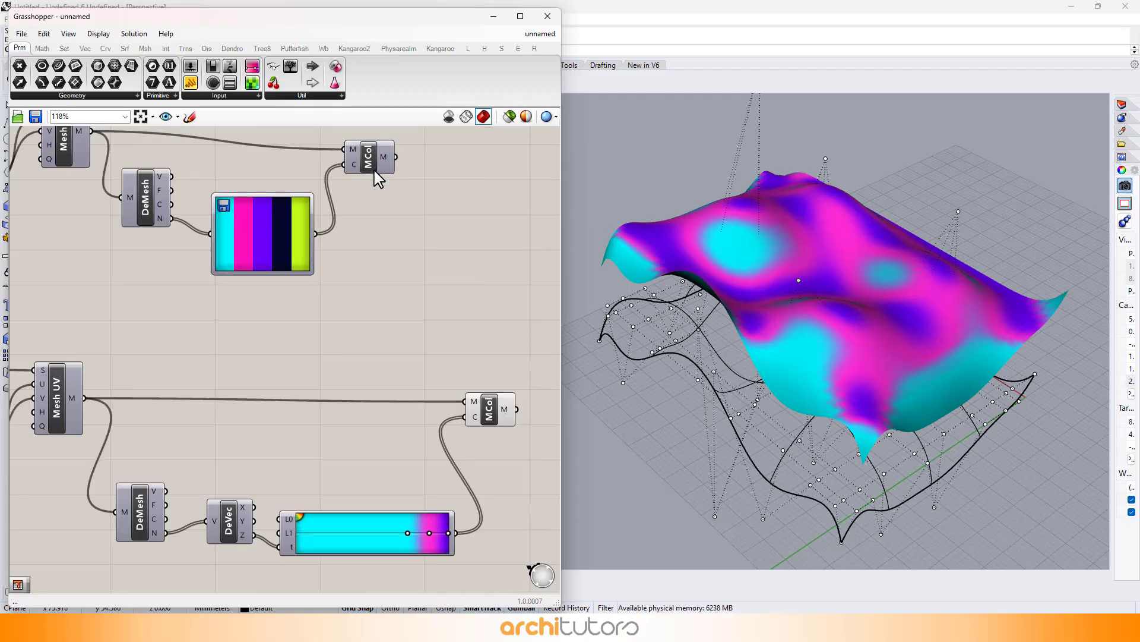
middle_click(374, 159)
click(411, 263)
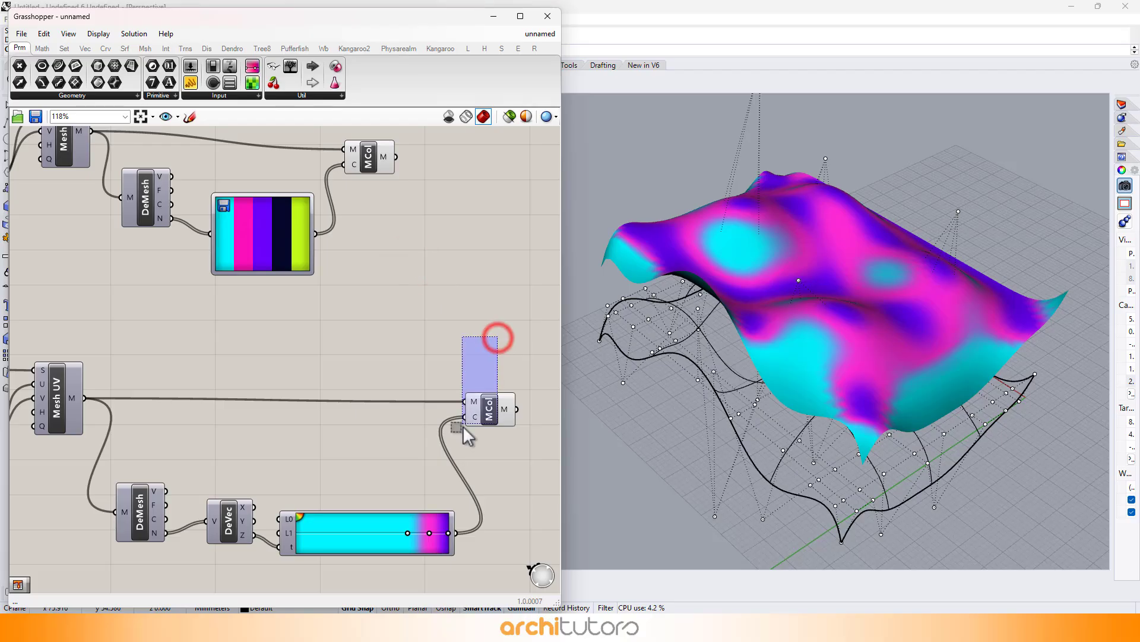
Disable the preview of the Mesh Colours component in the Gradient chain
drag(497, 337, 462, 426)
middle_click(489, 384)
click(525, 348)
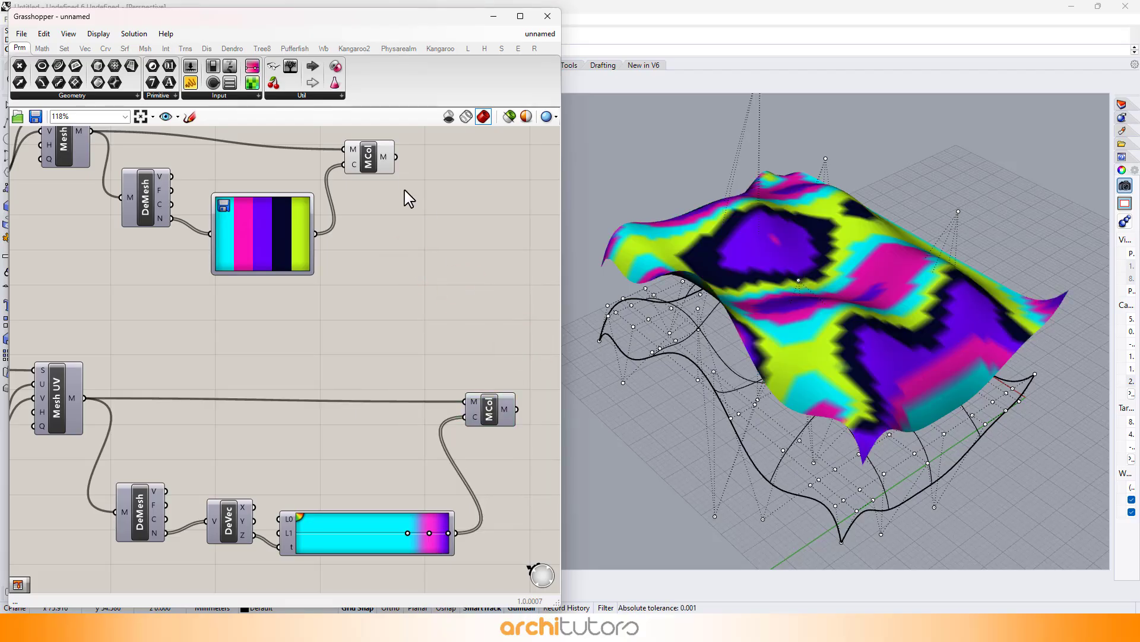
Bake the Image Sampler chain's Mesh Colours result with the default attributes on the Default layer
right_drag(405, 190, 408, 253)
scroll(253, 269, up, 1)
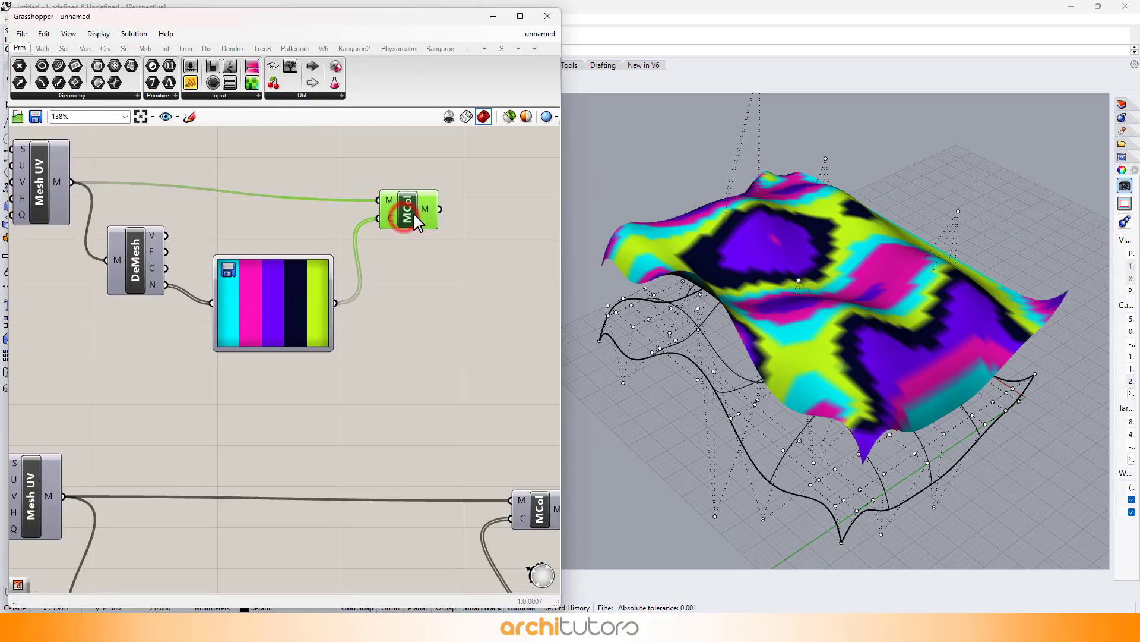
scroll(392, 279, down, 3)
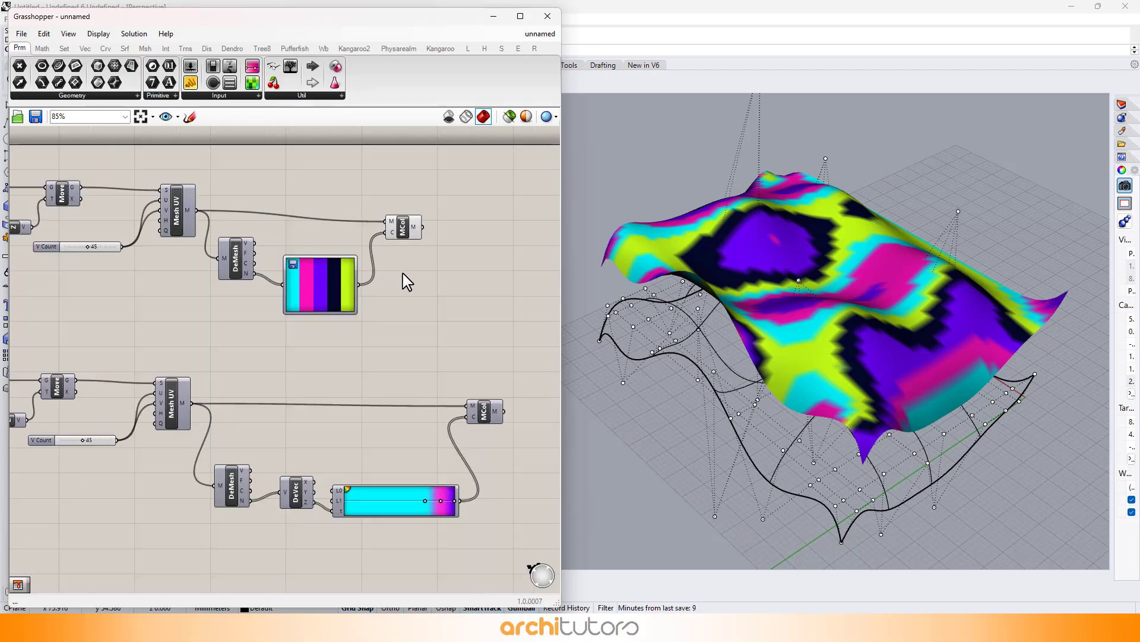
right_drag(408, 280, 458, 246)
scroll(250, 210, up, 1)
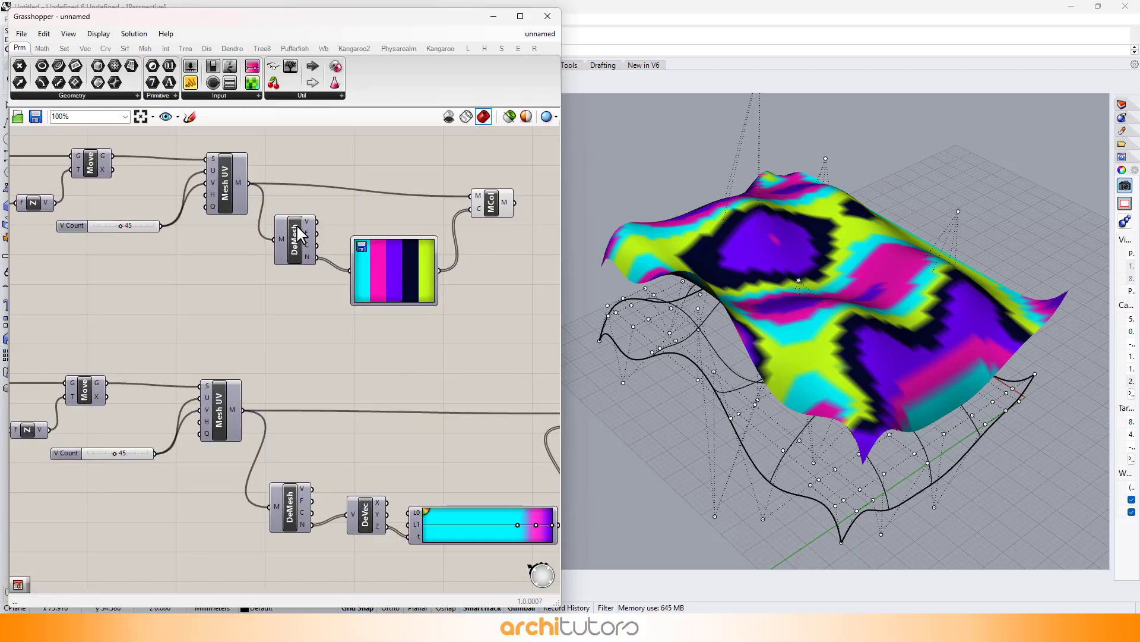
right_click(522, 203)
click(516, 247)
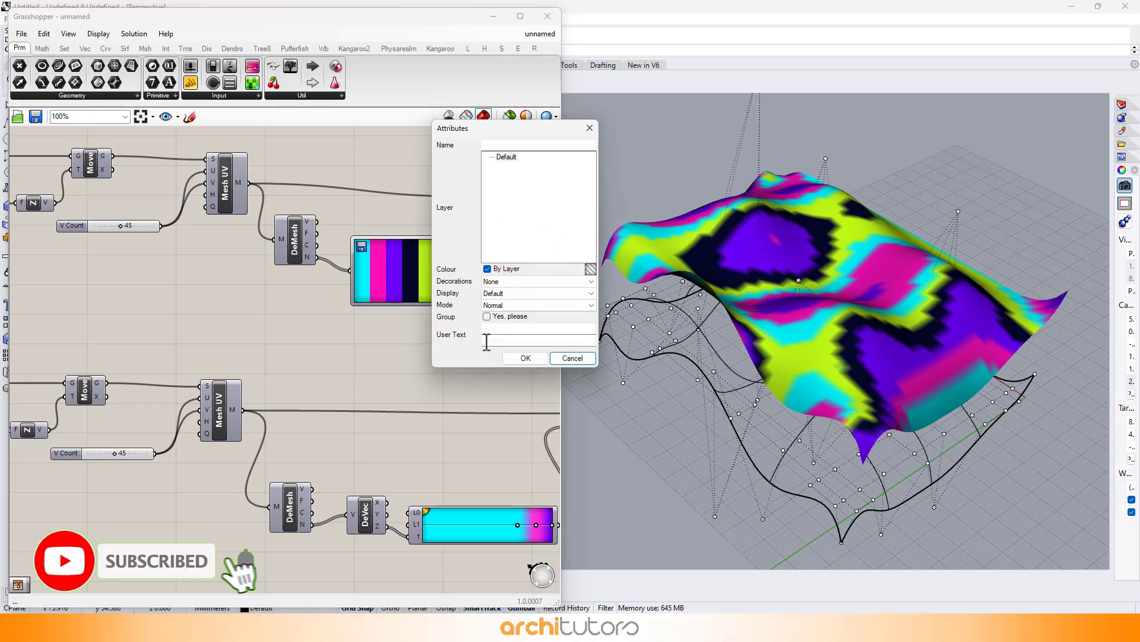
click(512, 359)
click(501, 362)
Select the Mesh Colours components of both chains and disable their previews
scroll(347, 276, down, 3)
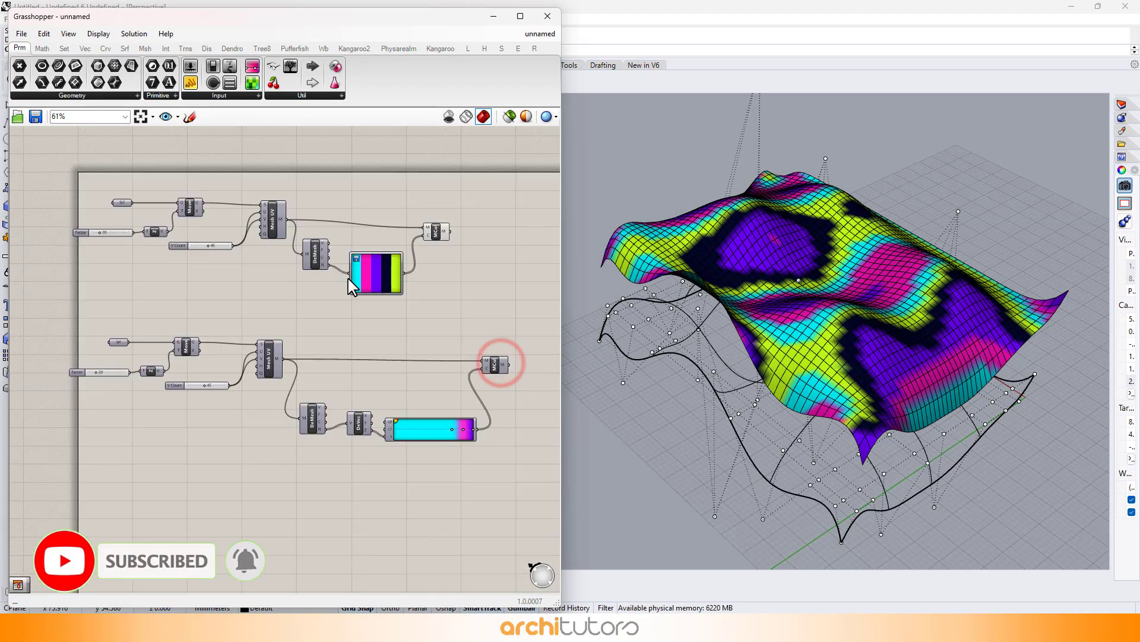
drag(515, 214, 417, 421)
middle_click(421, 361)
click(455, 322)
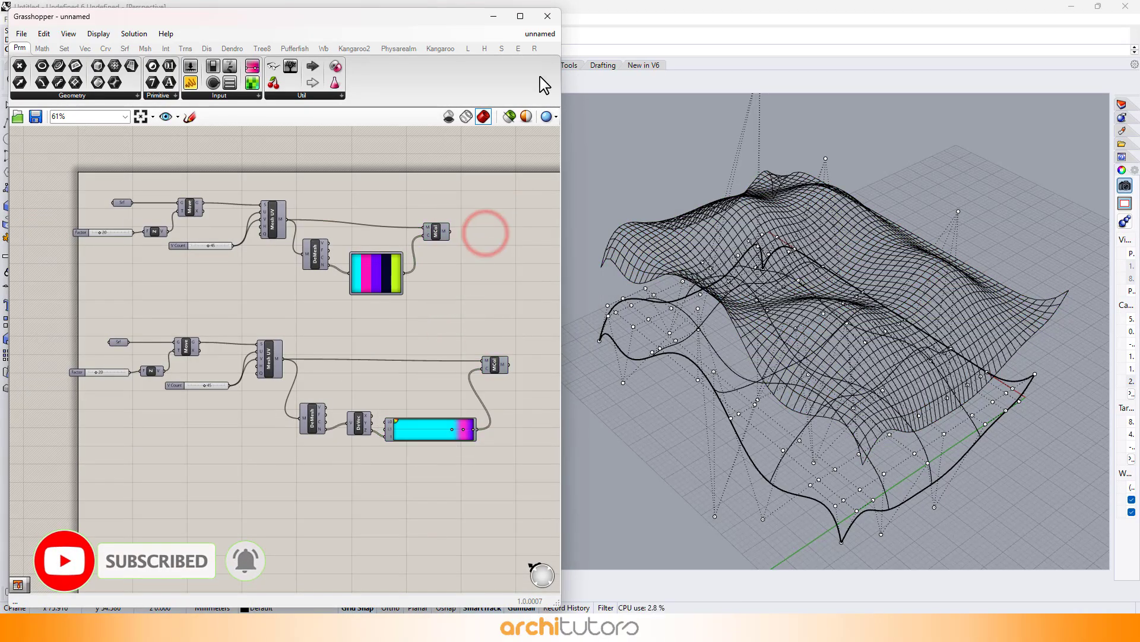
Minimize Grasshopper and set Rhino's Perspective viewport to the Rendered display mode
click(496, 16)
click(89, 98)
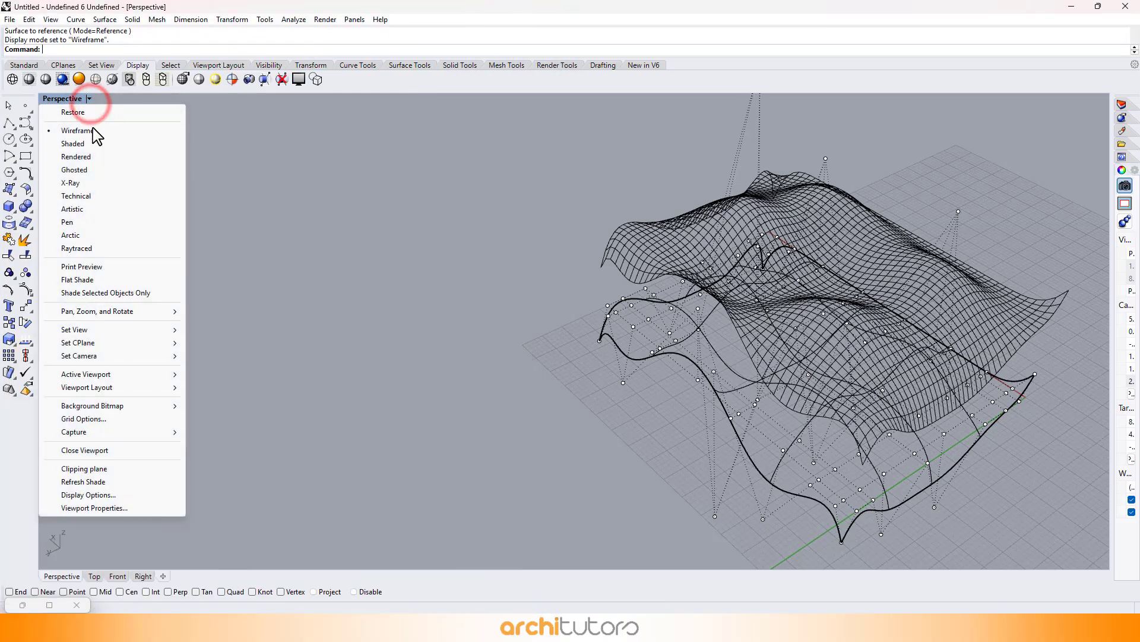
click(82, 156)
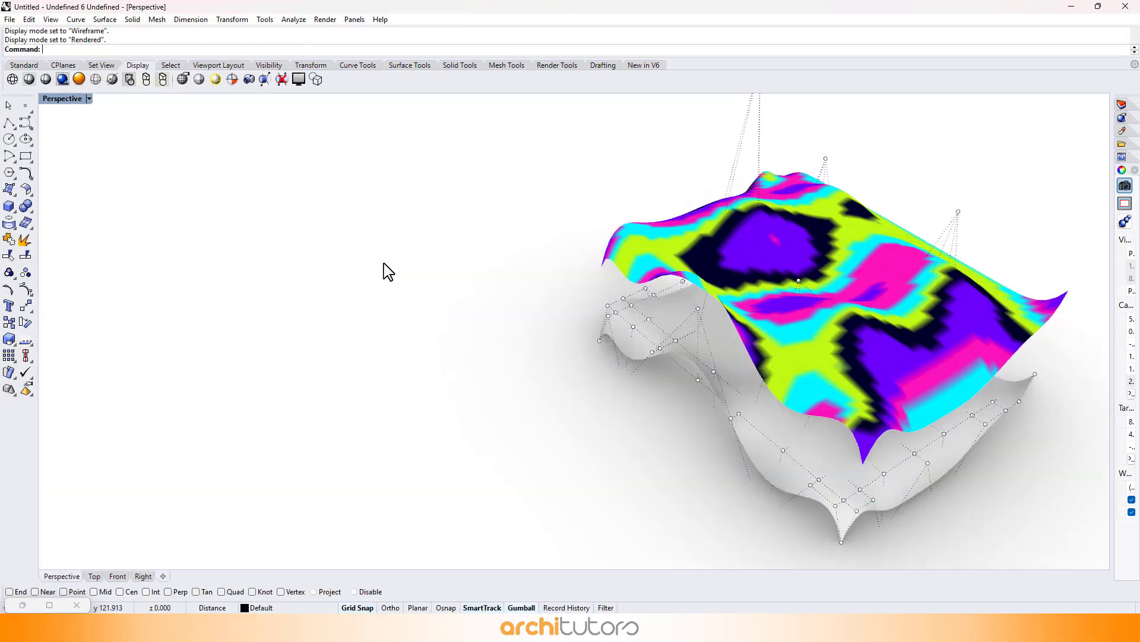
Inspect the baked neon mesh from several angles in the rendered Perspective viewport
scroll(260, 242, down, 5)
scroll(708, 241, up, 2)
click(740, 224)
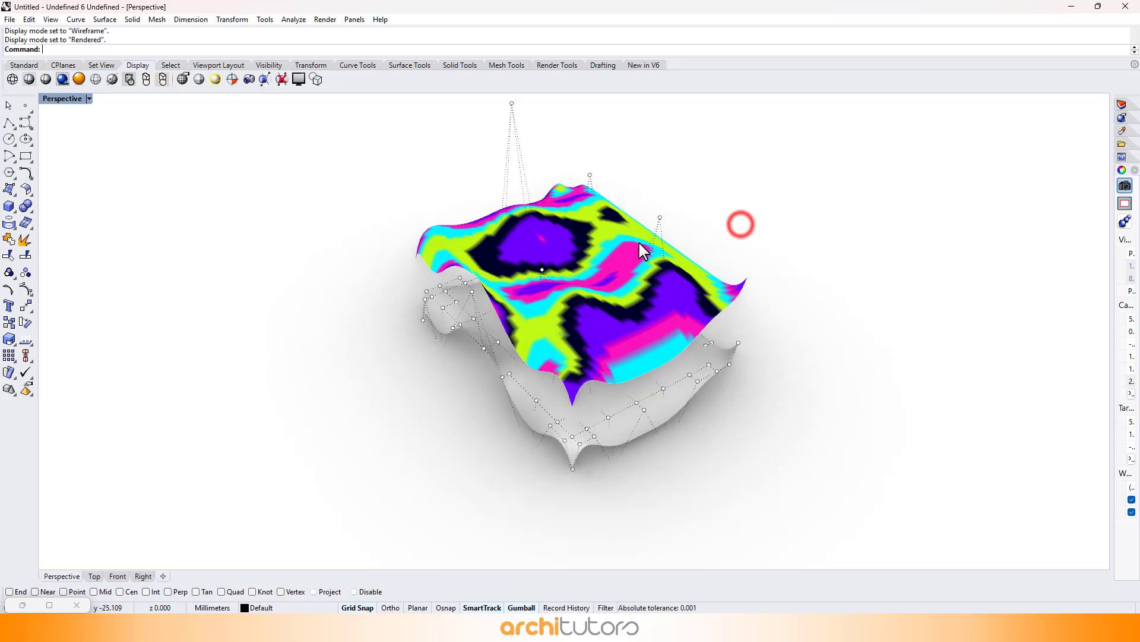
scroll(559, 242, up, 5)
right_drag(523, 225, 763, 259)
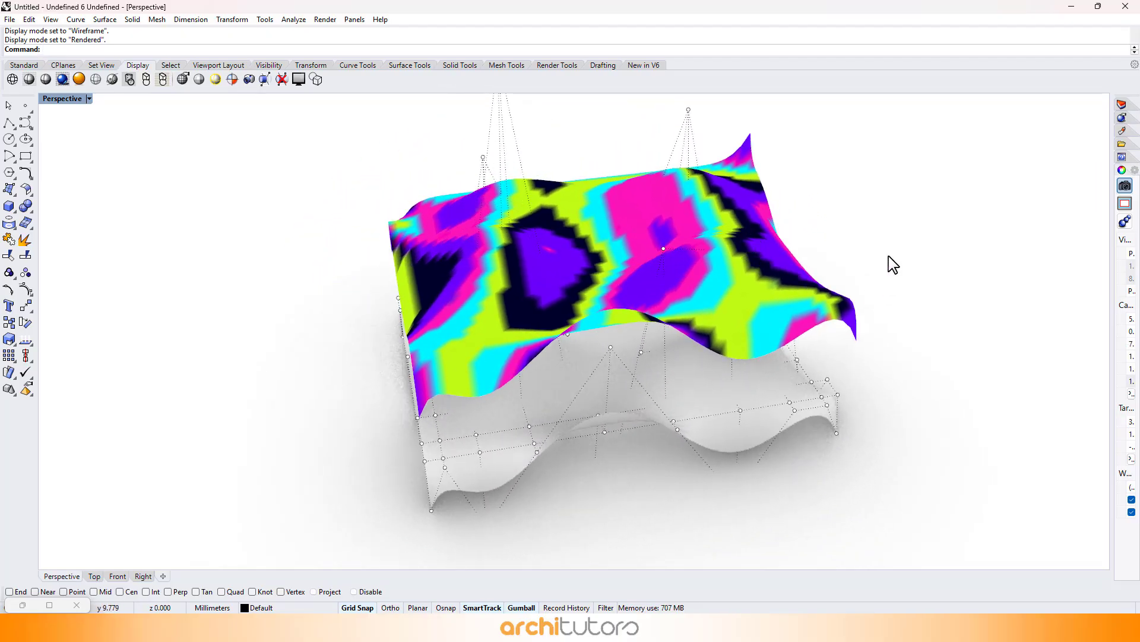
right_drag(889, 257, 593, 356)
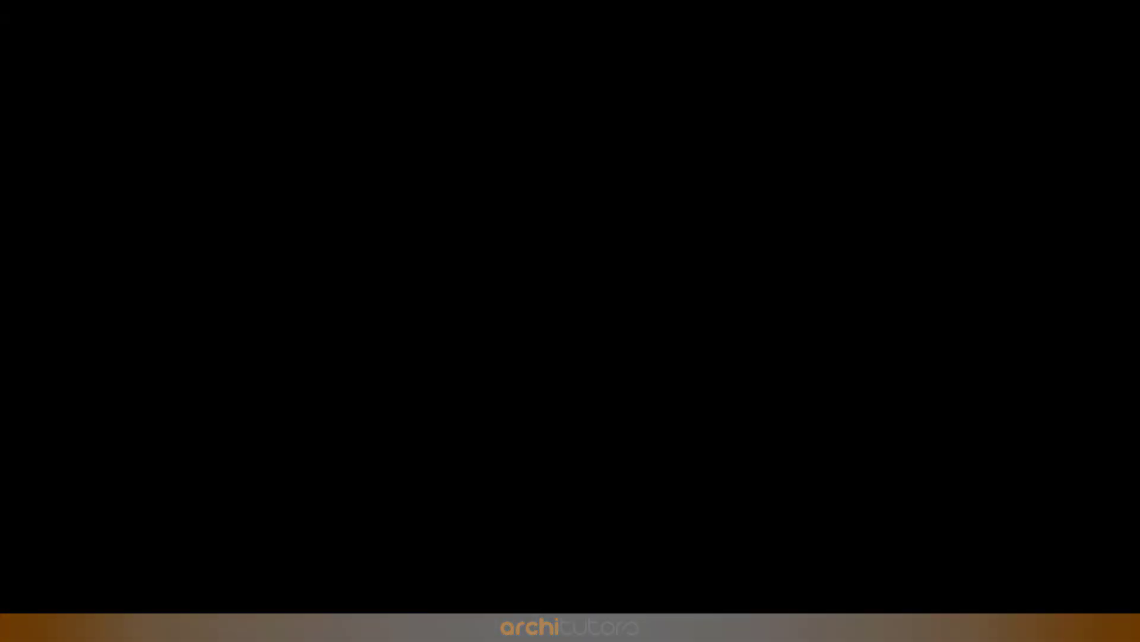